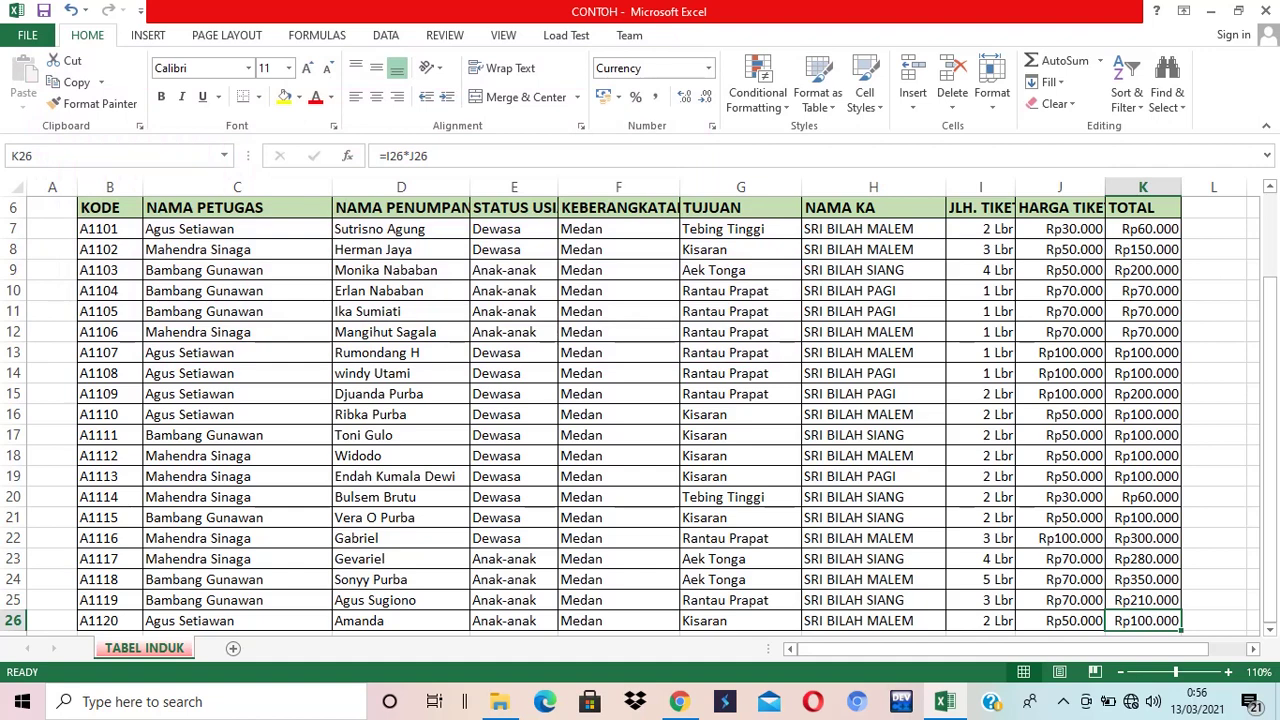
Examine the train departure table on the TABEL INDUK sheet, from its title rows and column headers to the last record
left_click(794, 345)
scroll(1043, 340, "down", 2)
scroll(1030, 350, "up", 2)
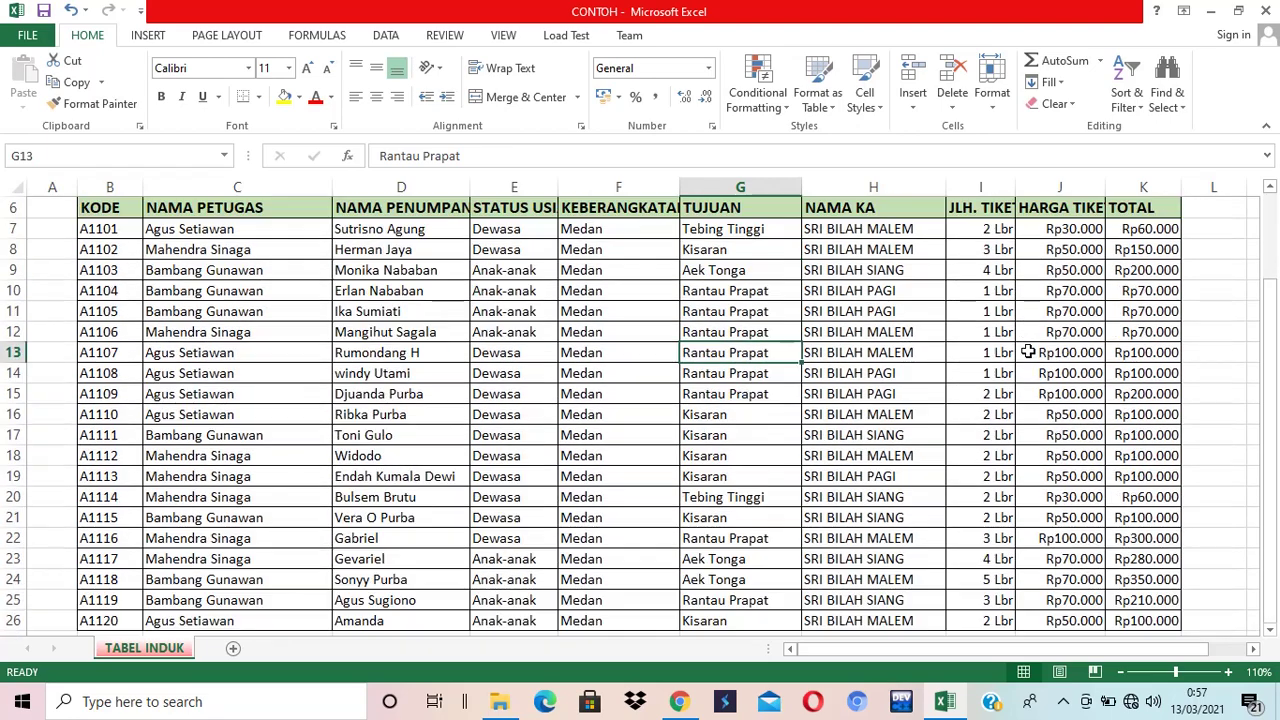
scroll(555, 400, "up", 2)
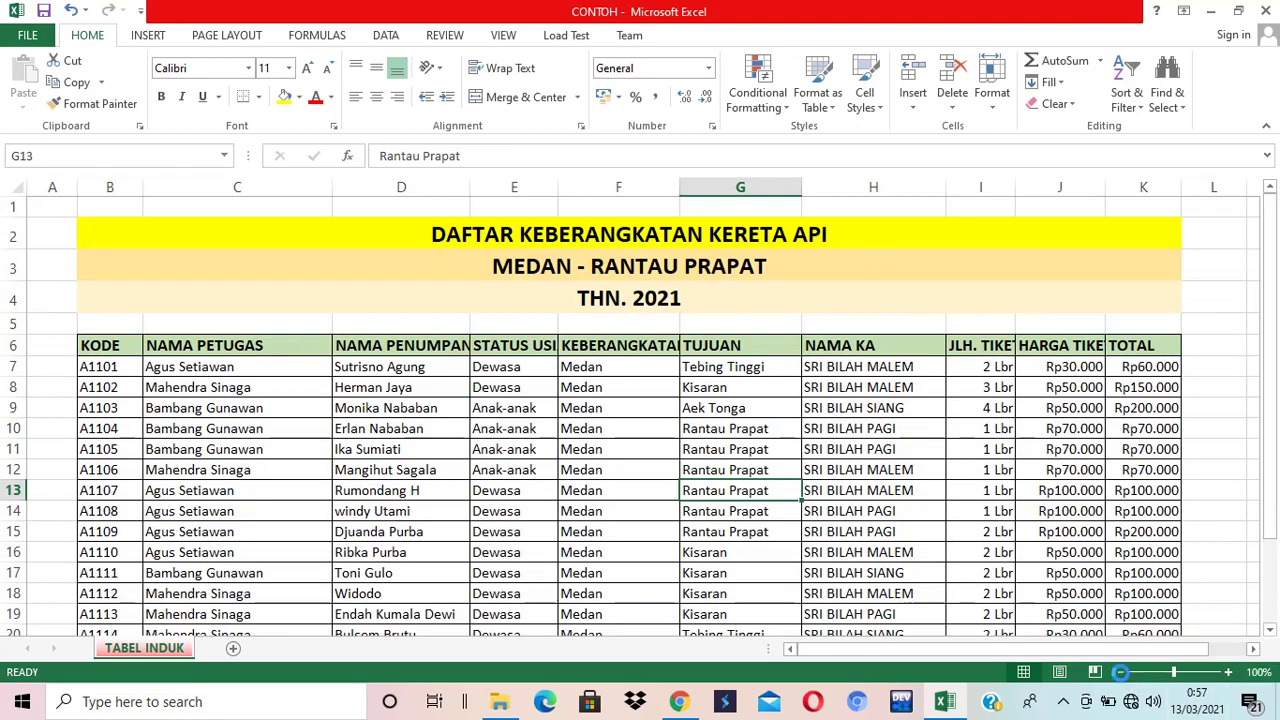
left_click(1120, 672)
left_click(1167, 549)
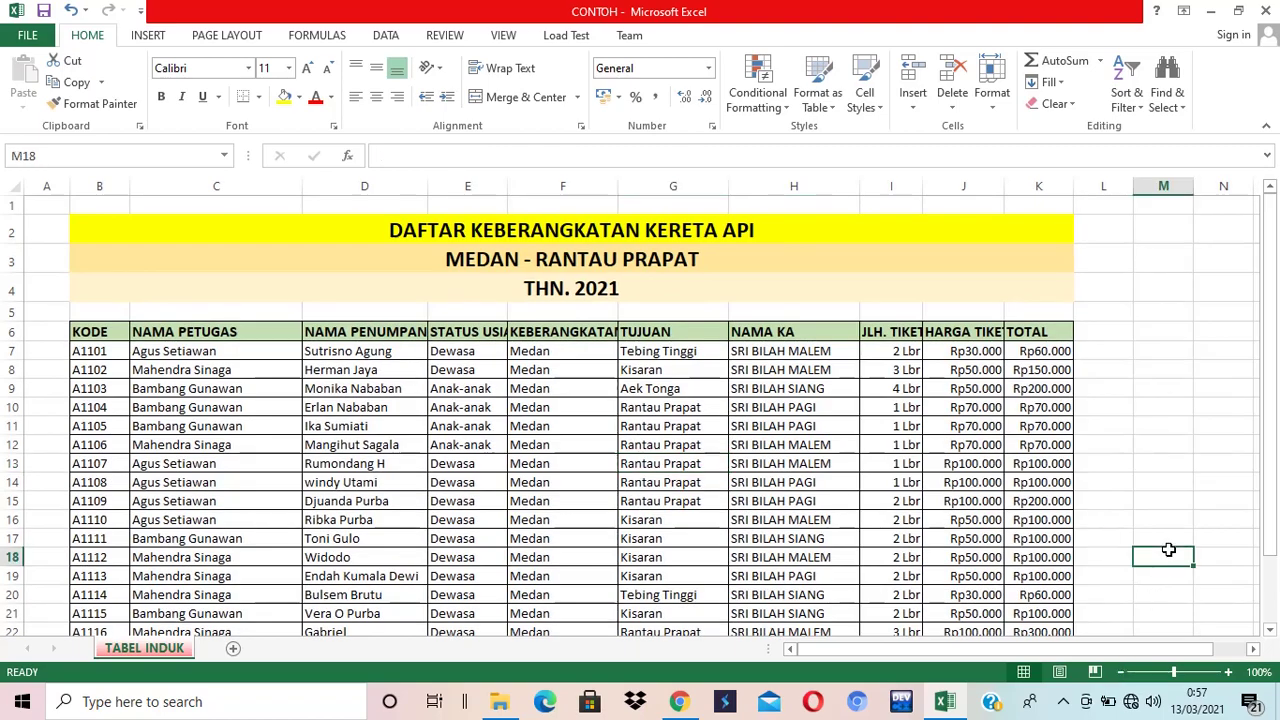
scroll(1168, 551, "down", 1)
scroll(1169, 547, "up", 1)
left_click(1120, 672)
left_click(1180, 516)
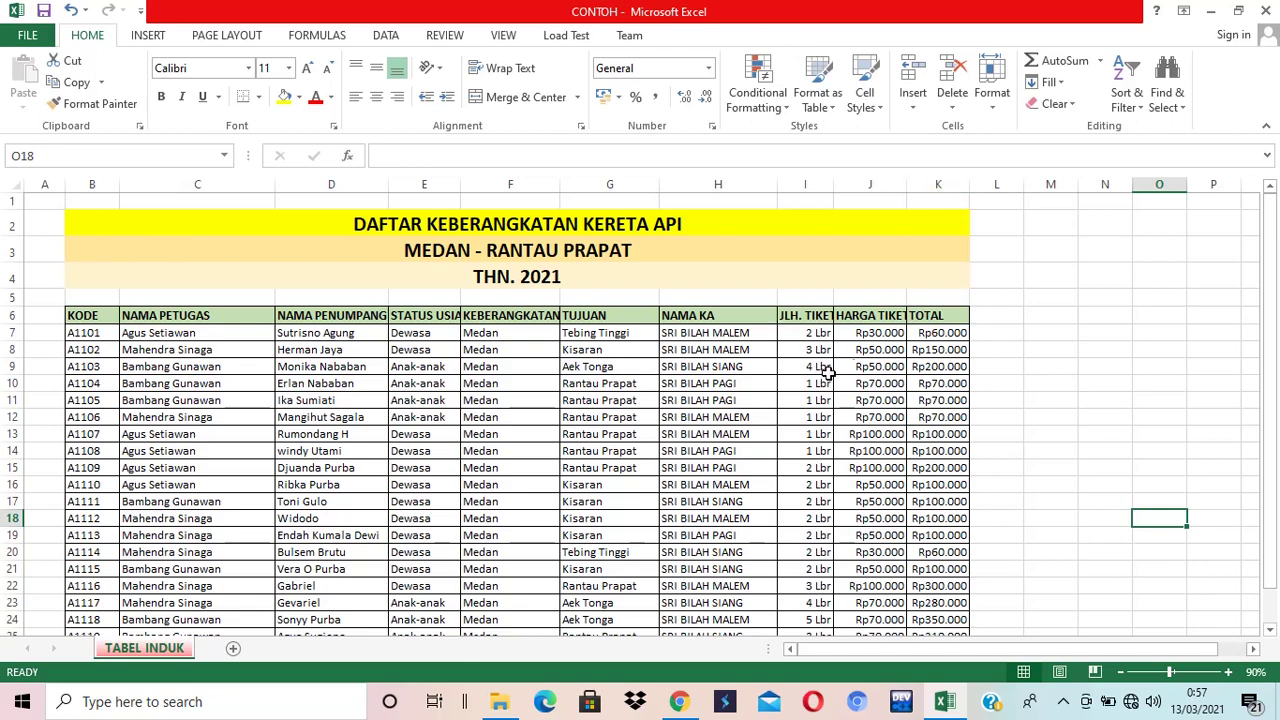
left_click(1049, 395)
scroll(1058, 408, "down", 2)
scroll(1063, 417, "up", 2)
scroll(1066, 426, "down", 1)
scroll(1068, 432, "up", 1)
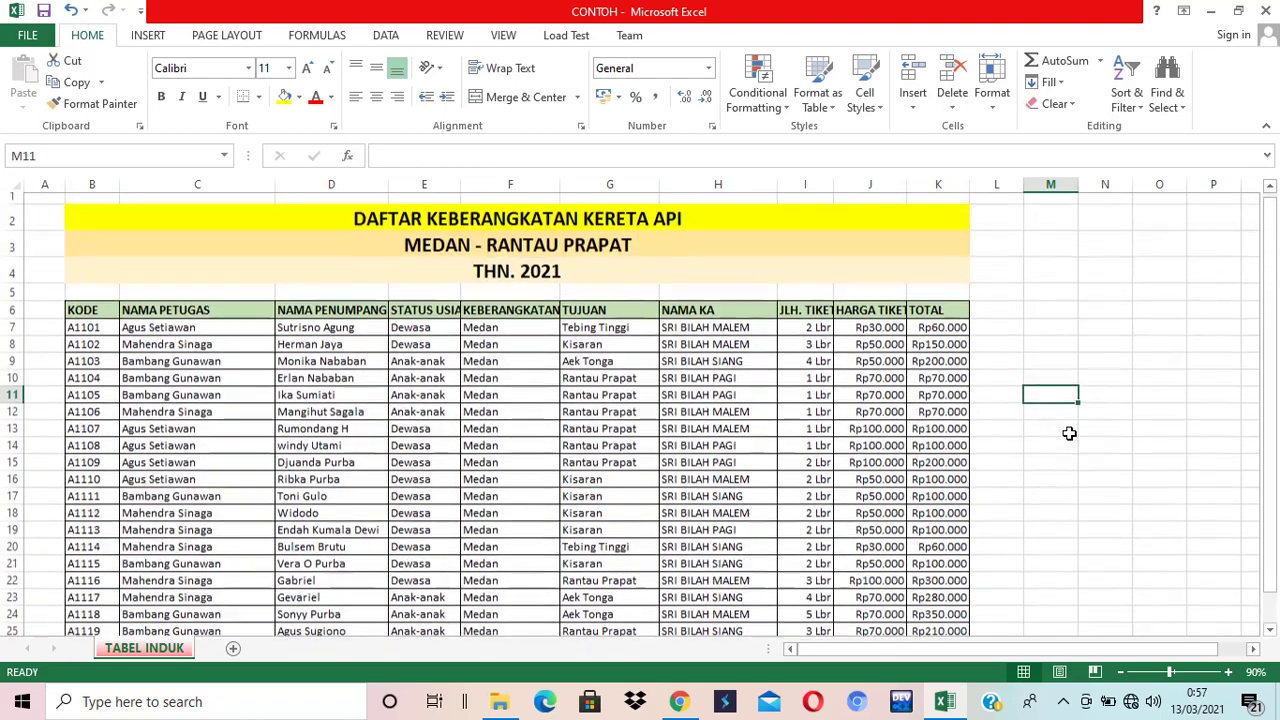
scroll(1078, 420, "down", 1)
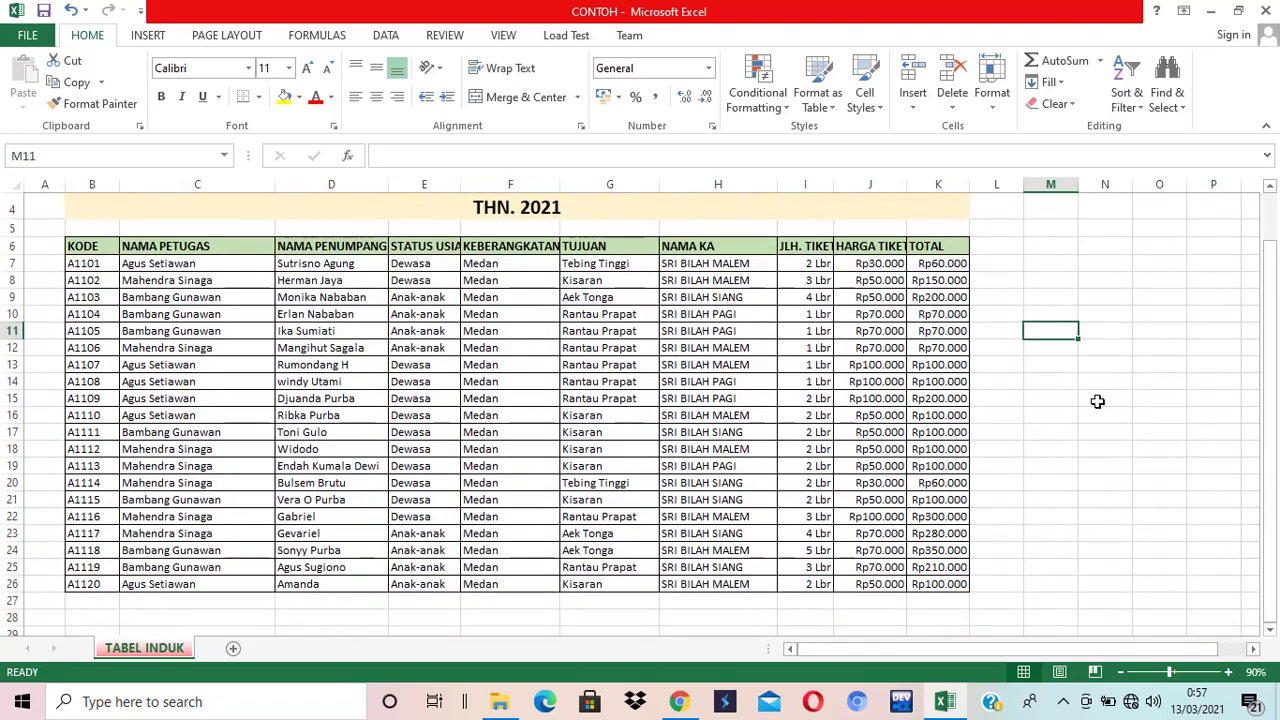
Select the departure table B6:K26 including its headers, and add a new worksheet named Laporan
left_click_drag(90, 245, 931, 585)
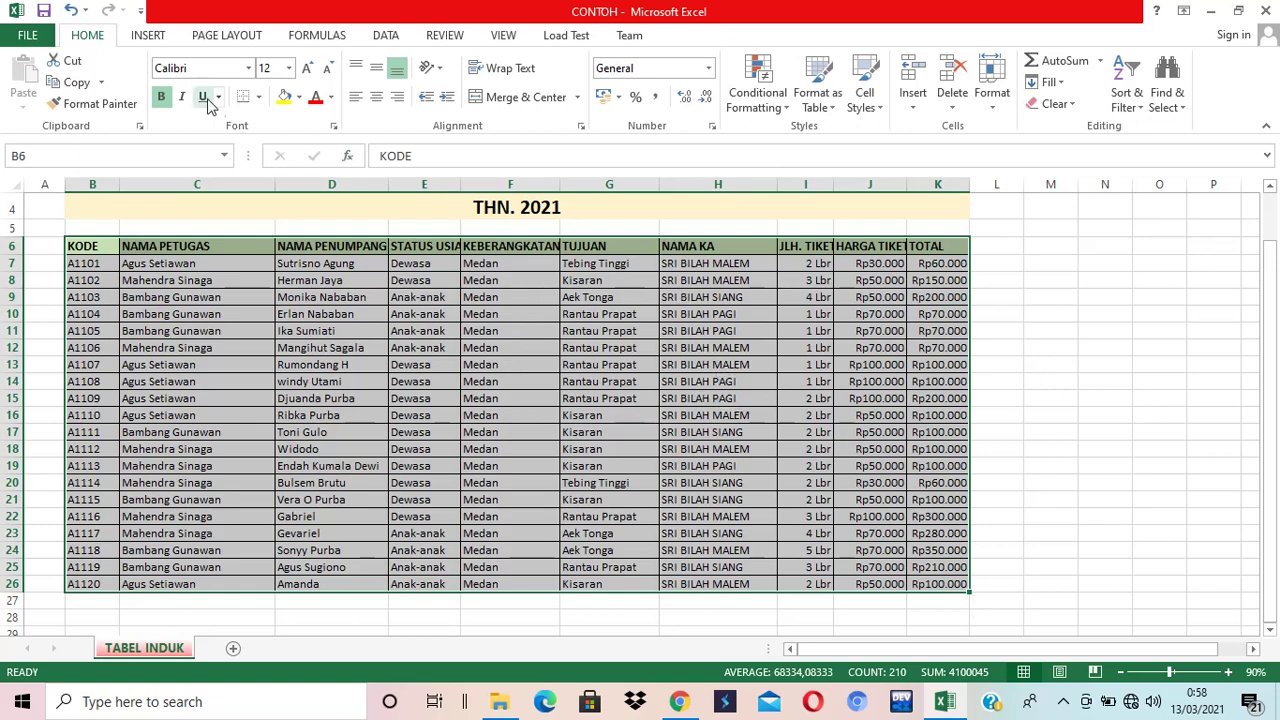
left_click(149, 37)
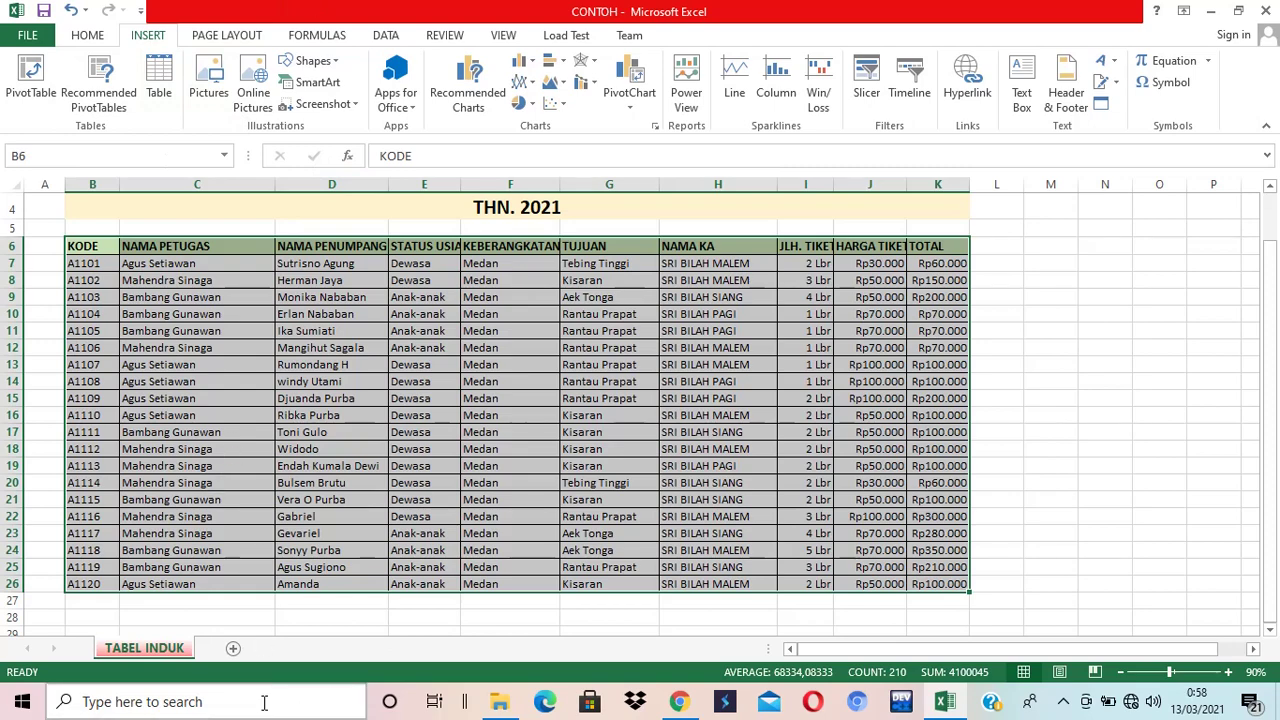
left_click(233, 650)
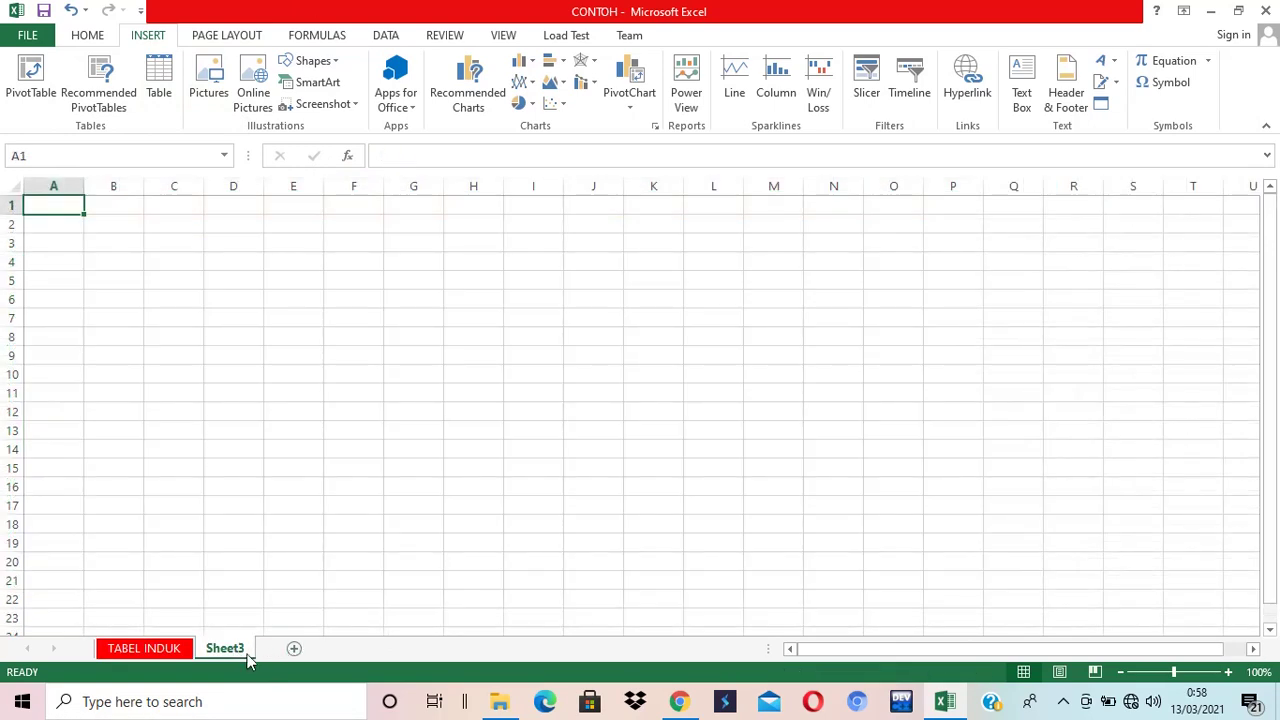
double_click(236, 650)
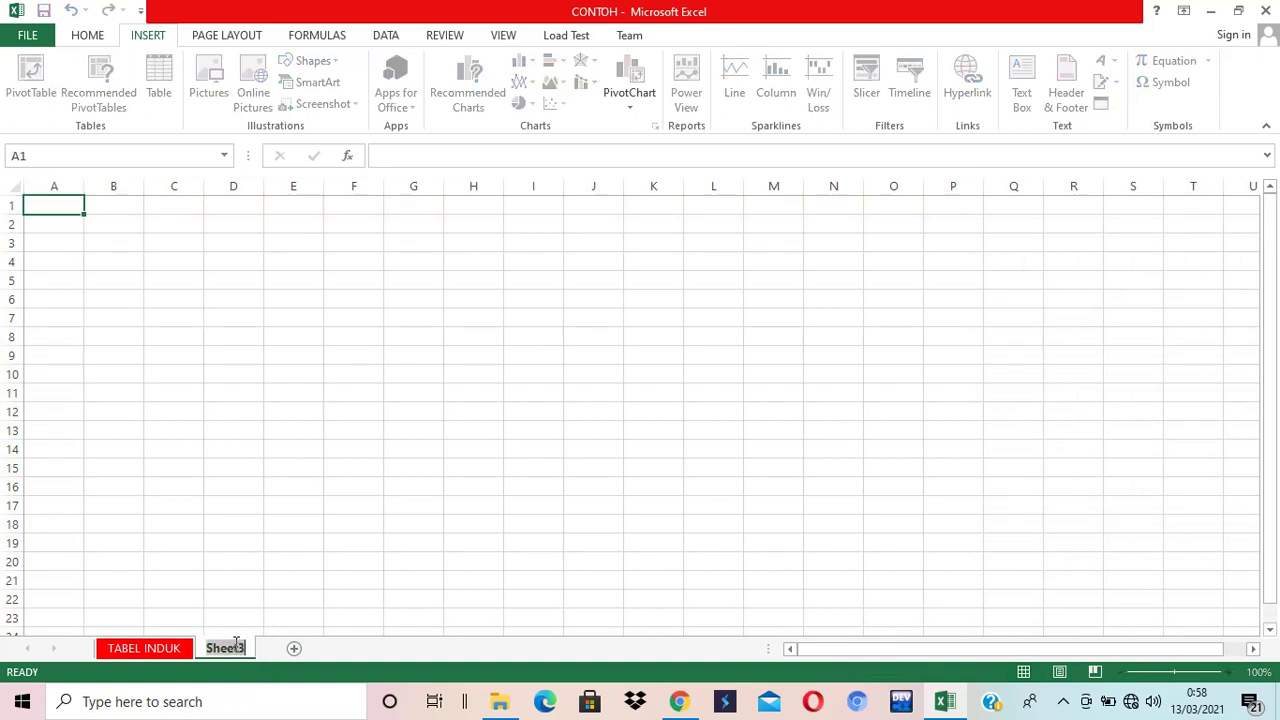
type("Data")
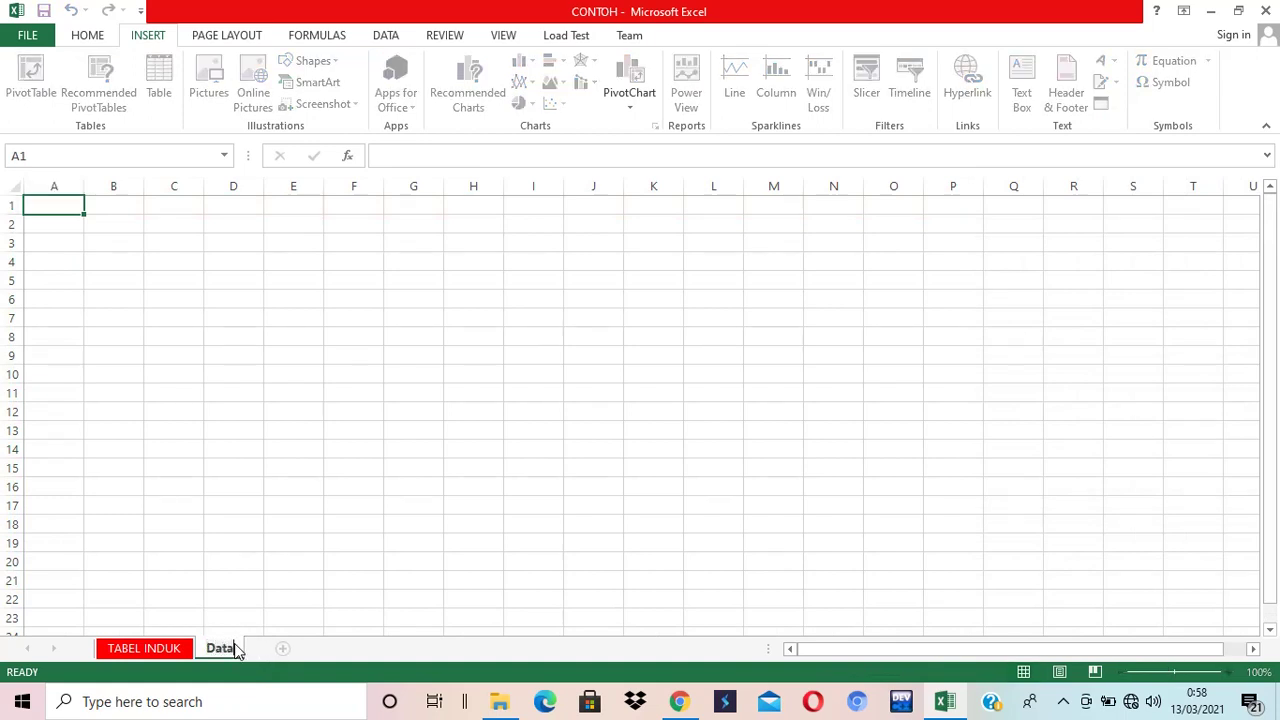
type(" Lapo")
key("ctrl+a")
type("Laporan")
key("Return")
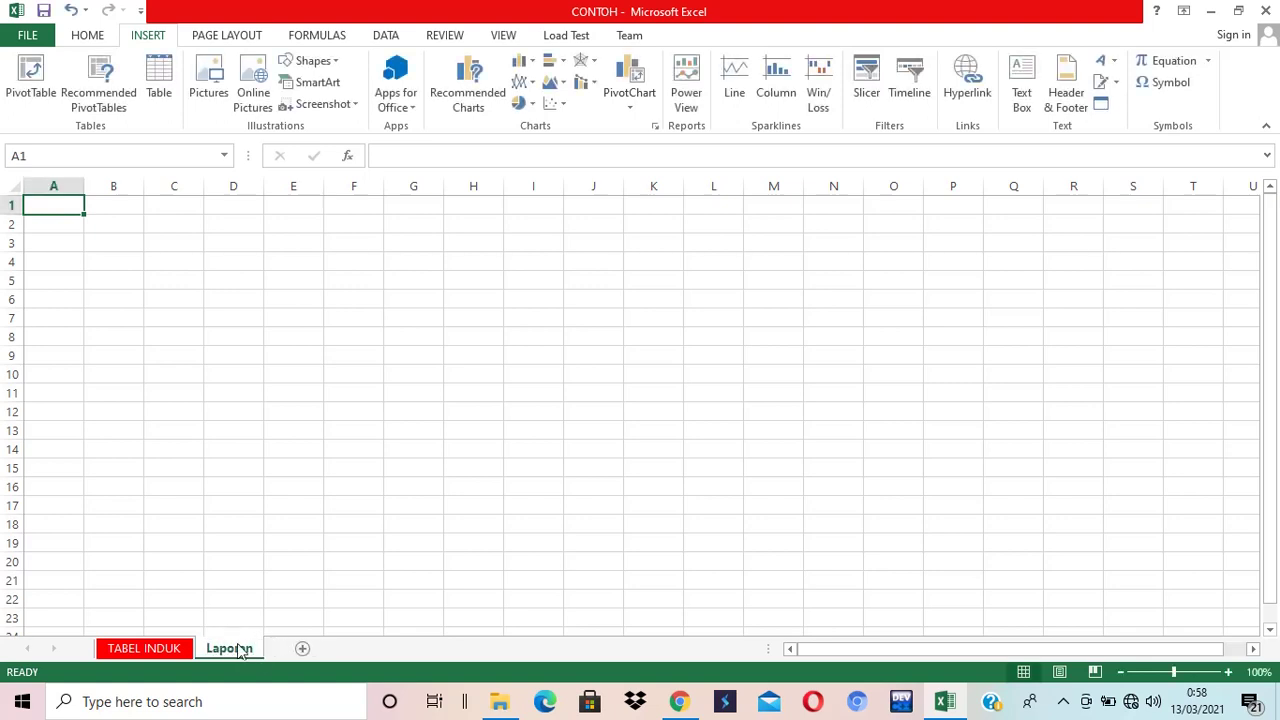
Create a PivotTable from 'TABEL INDUK'!$B$6:$K$26, placed on the existing worksheet at Laporan!$B$2
left_click(181, 653)
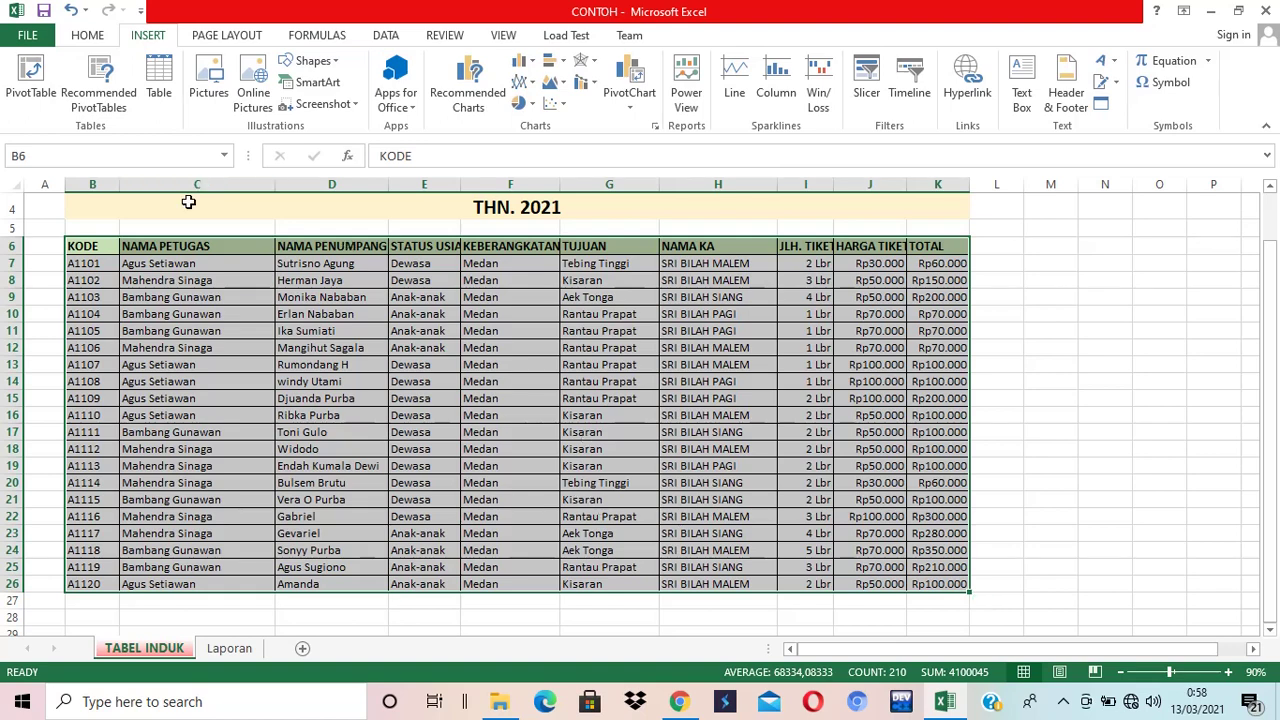
left_click(29, 92)
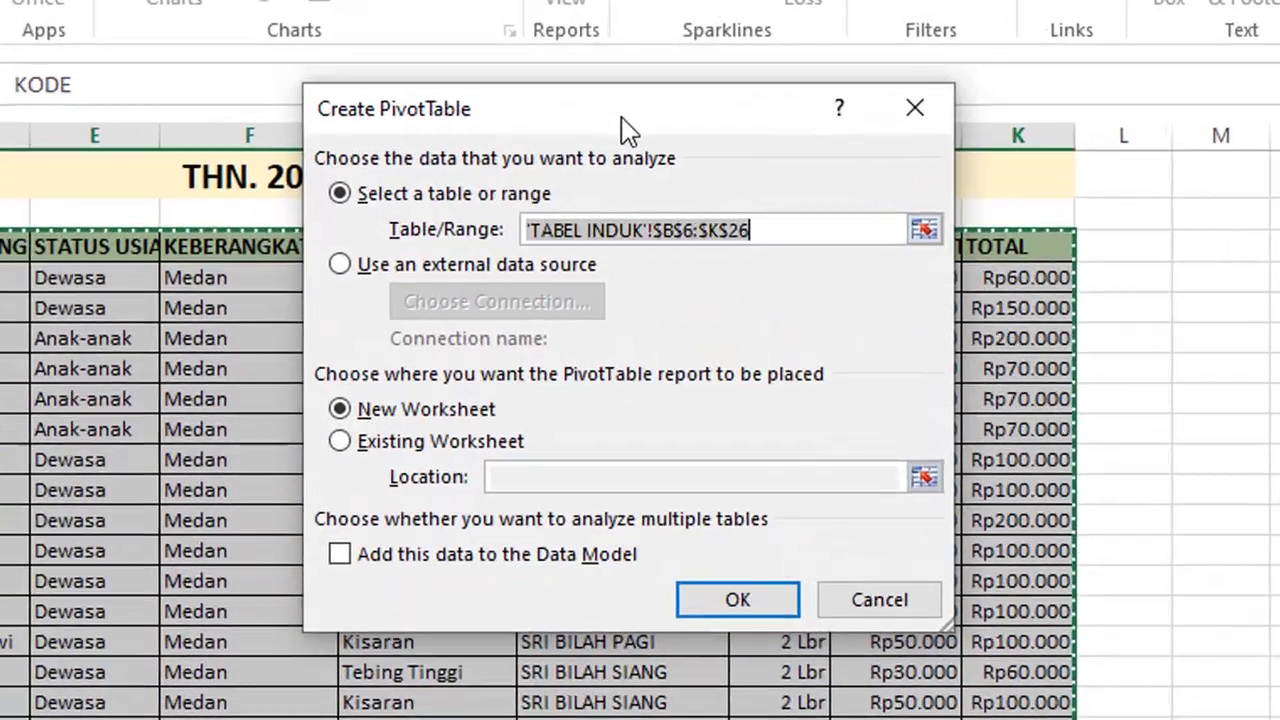
left_click_drag(716, 179, 624, 234)
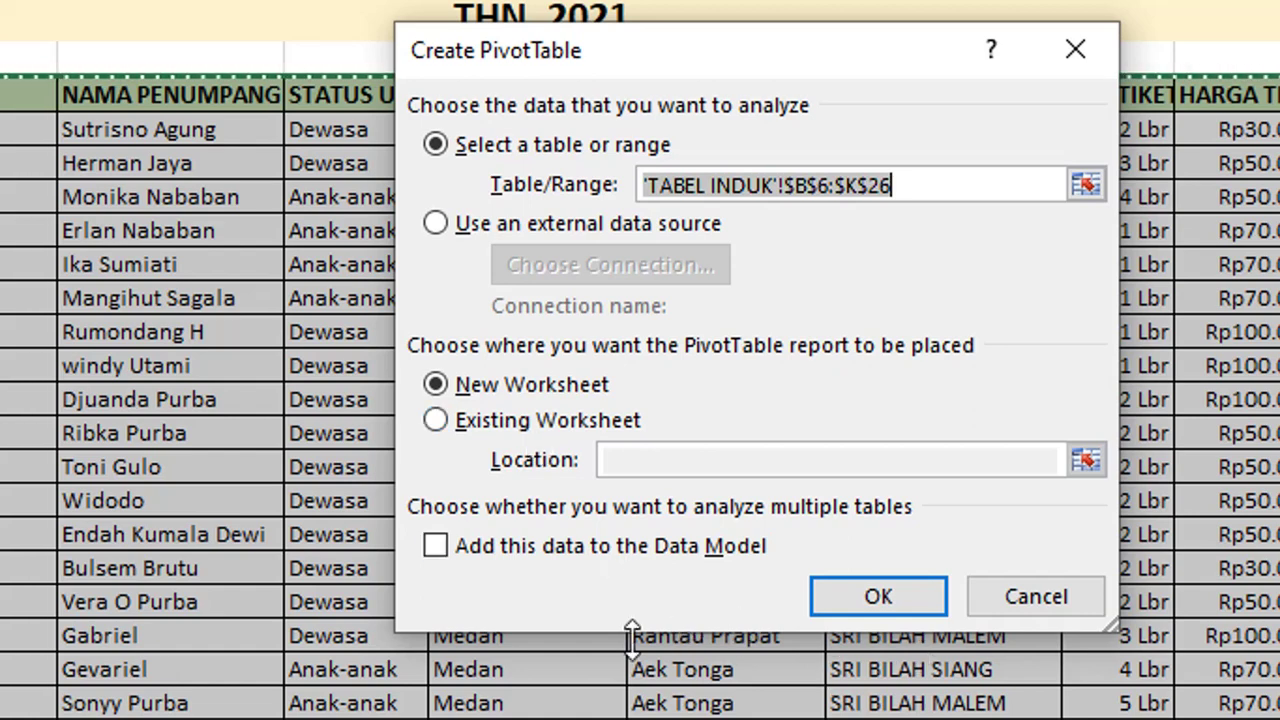
left_click(499, 422)
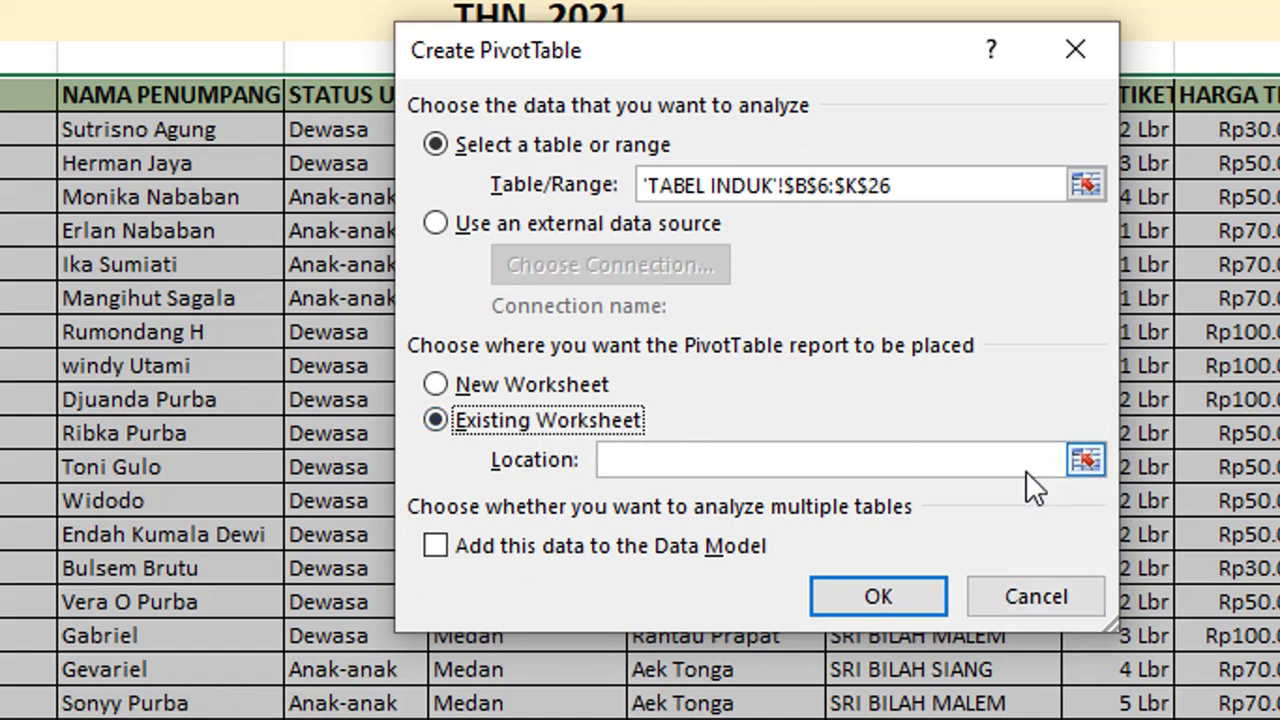
left_click(1084, 459)
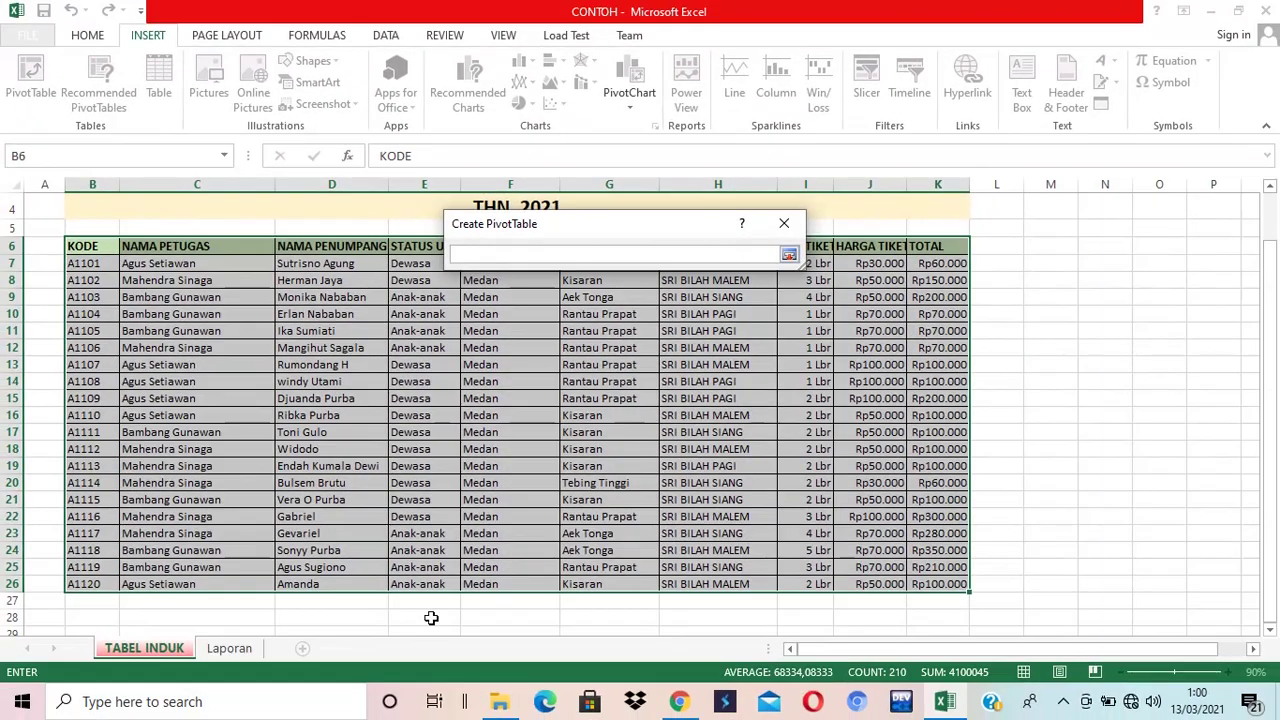
left_click(229, 648)
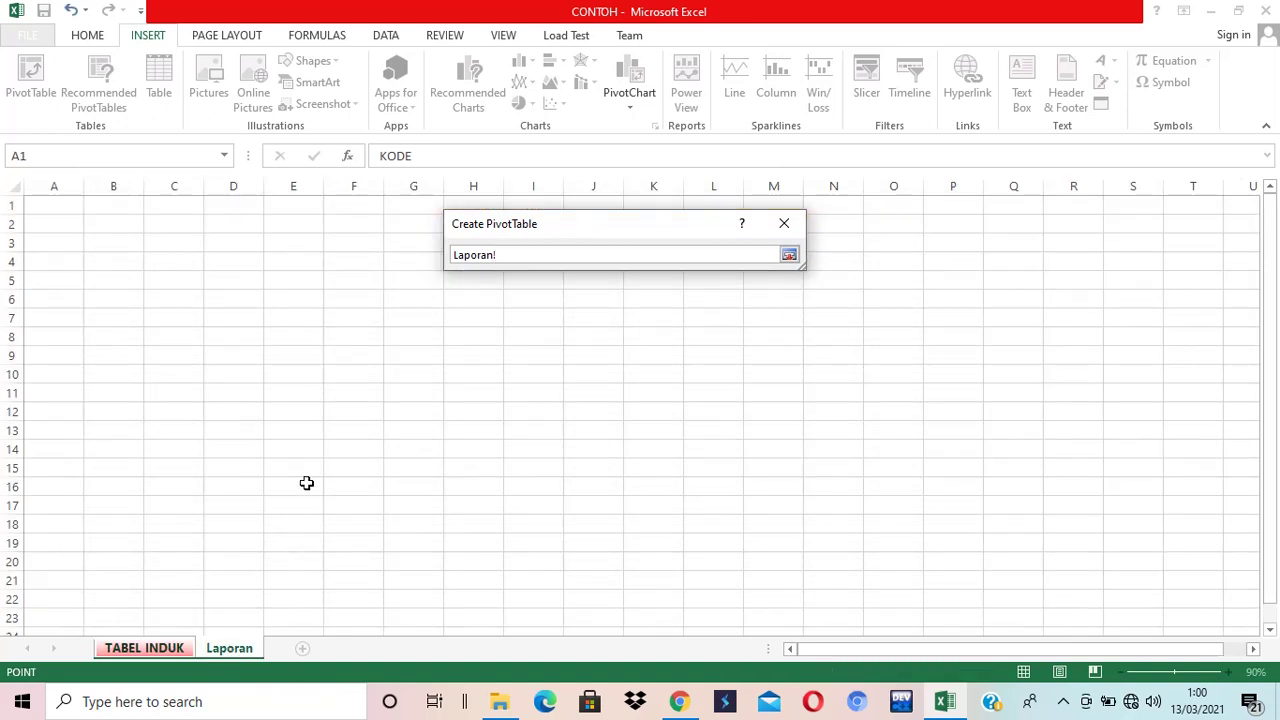
left_click(107, 225)
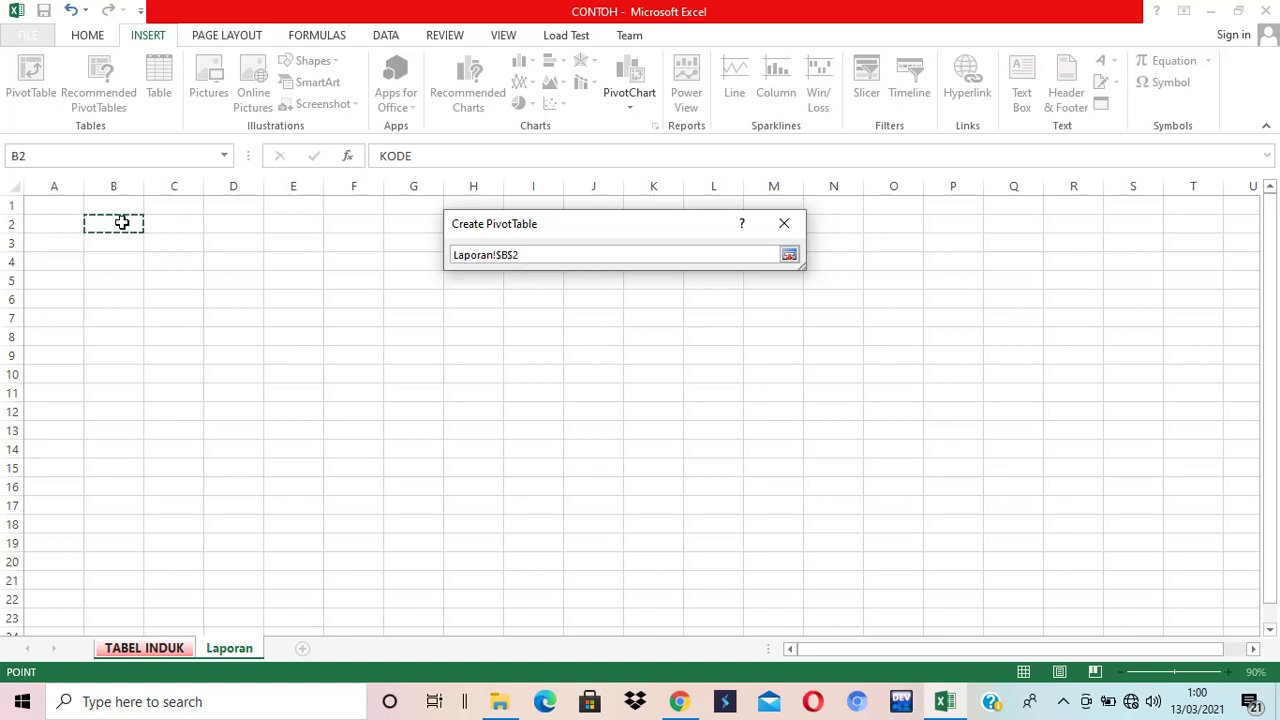
left_click(789, 255)
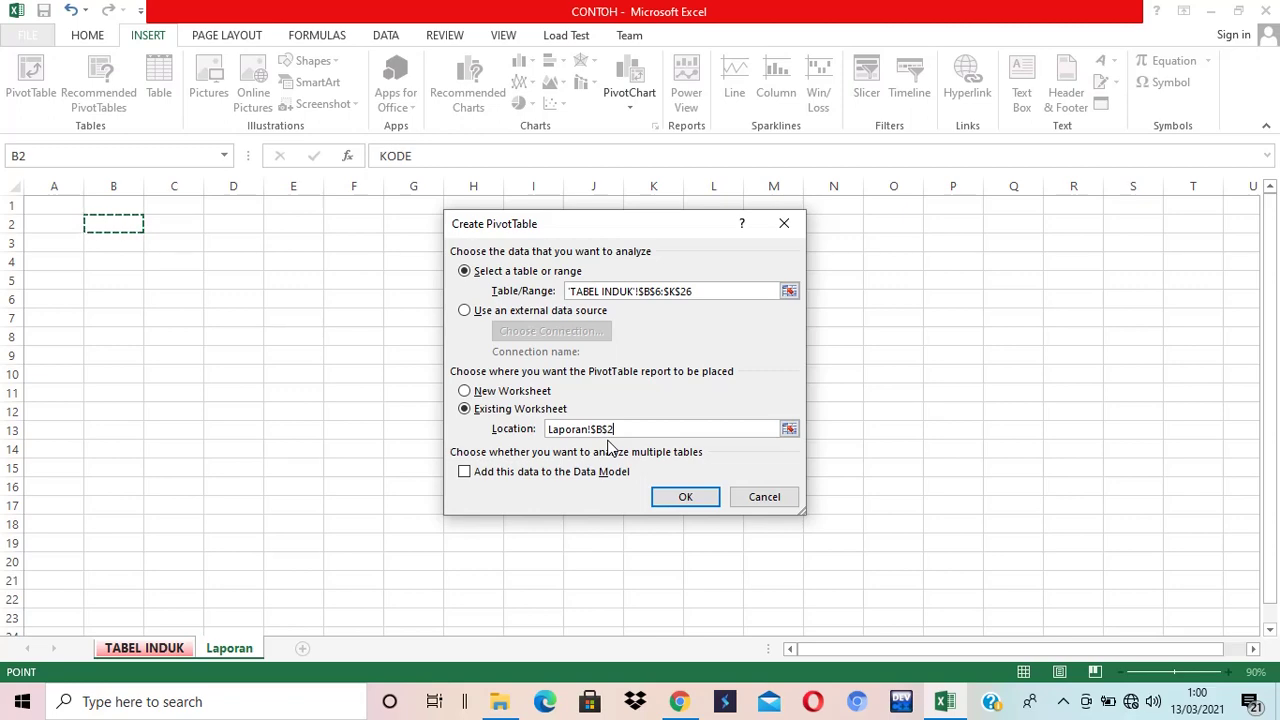
left_click(685, 500)
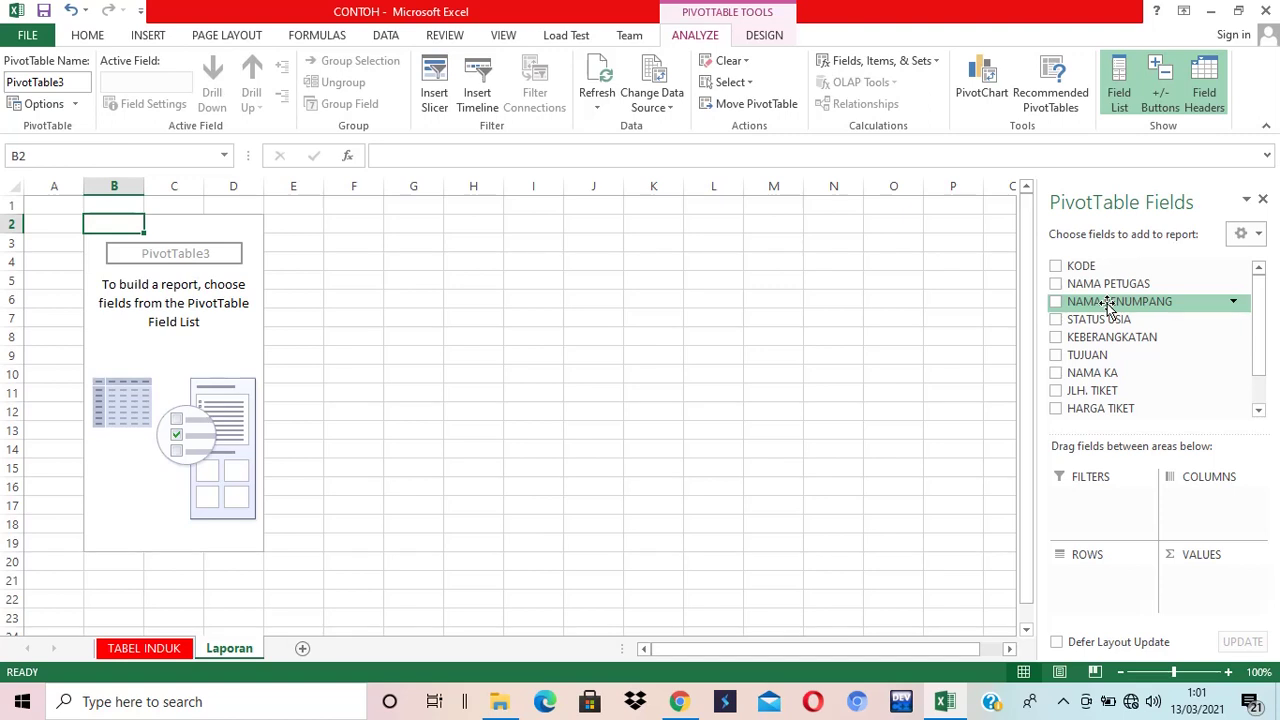
Add NAMA PENUMPANG and STATUS USIA as PivotTable rows and JLH. TIKET and HARGA TIKET as summed values, and review the report
left_click(1056, 302)
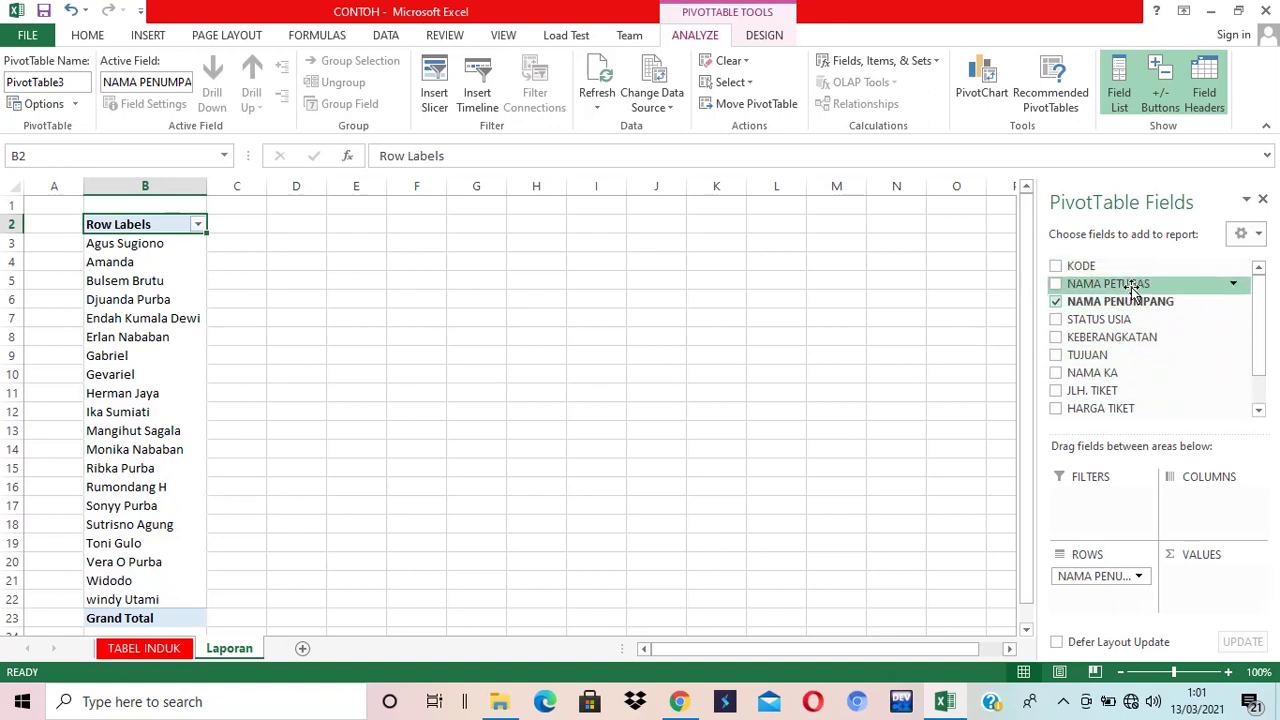
left_click(1056, 321)
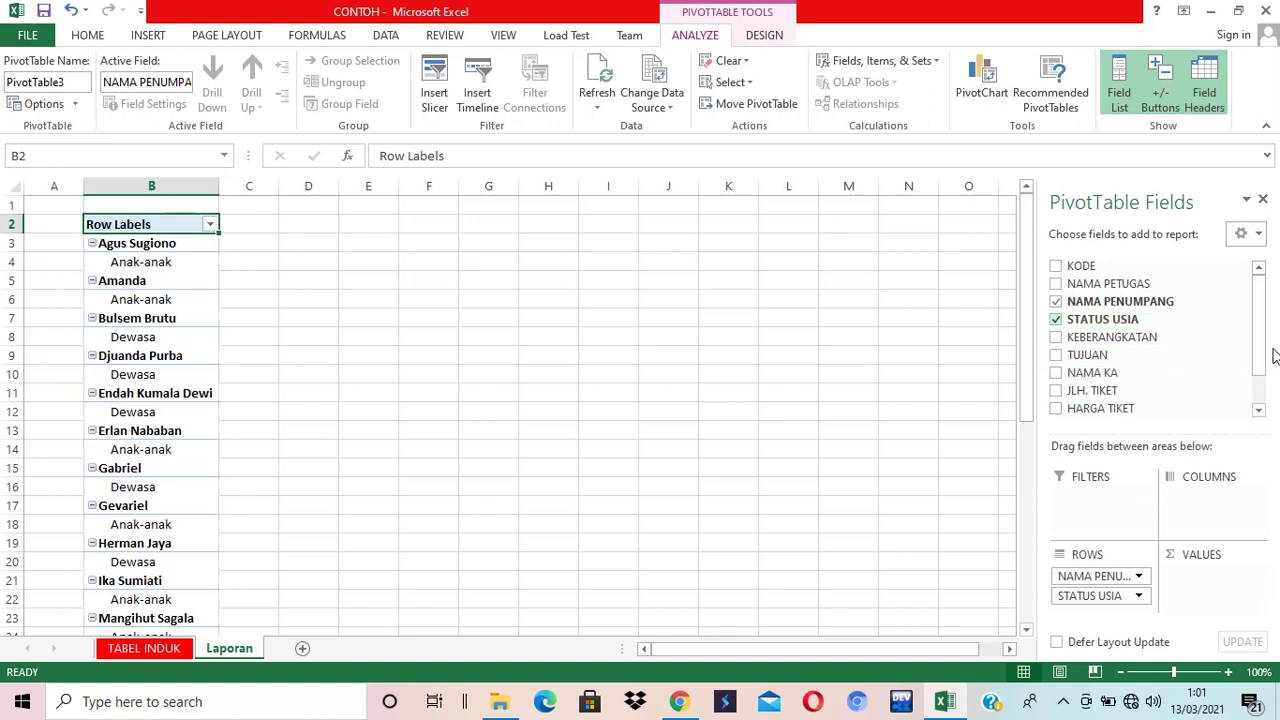
left_click_drag(1259, 340, 1258, 357)
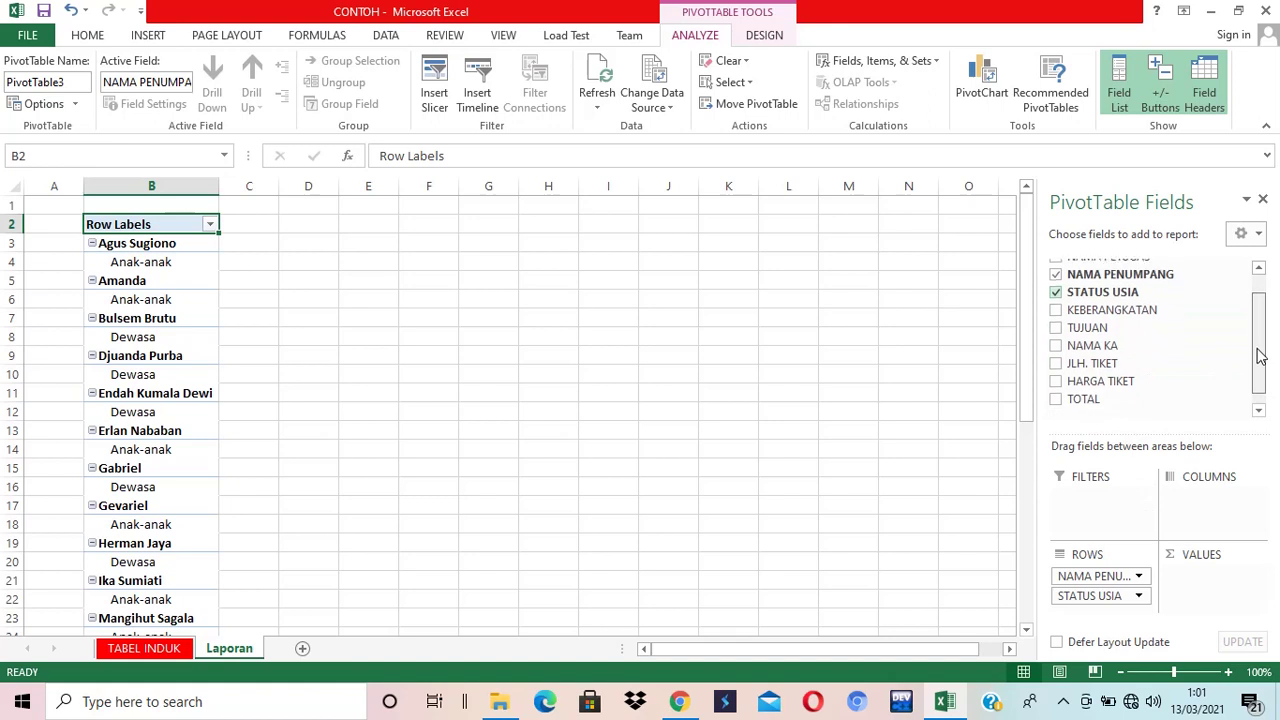
left_click(1056, 355)
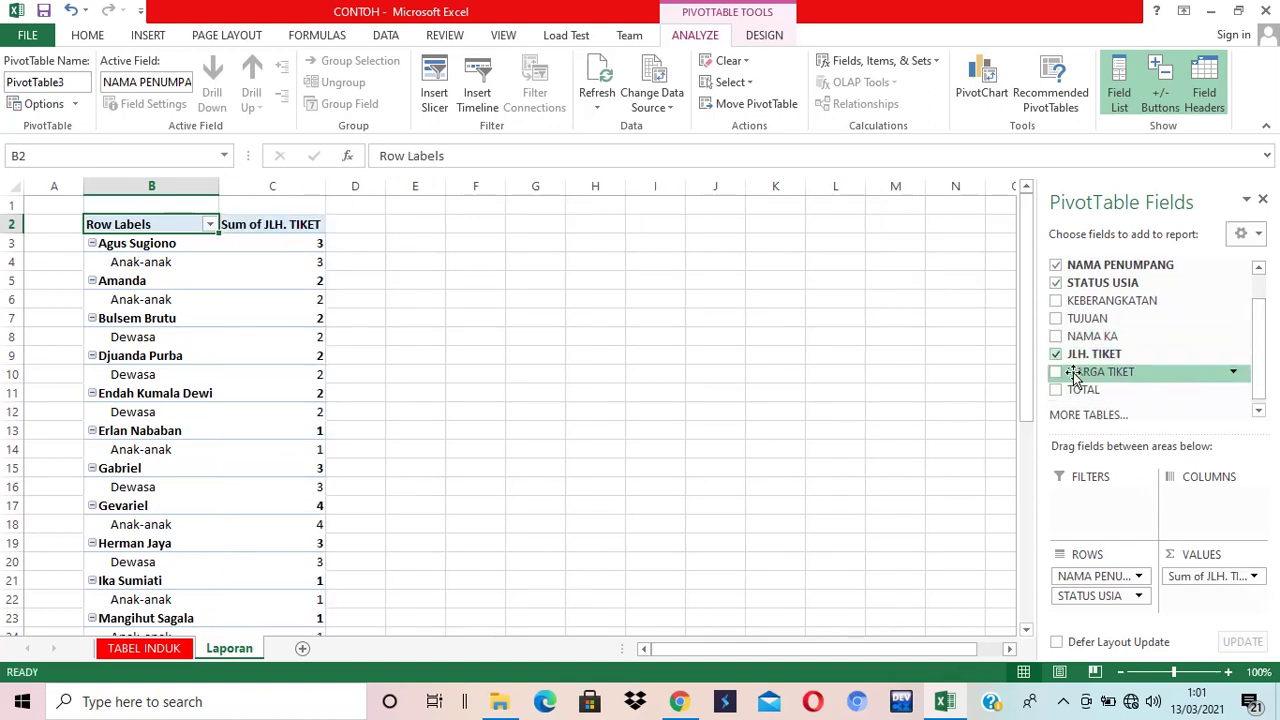
left_click(1058, 373)
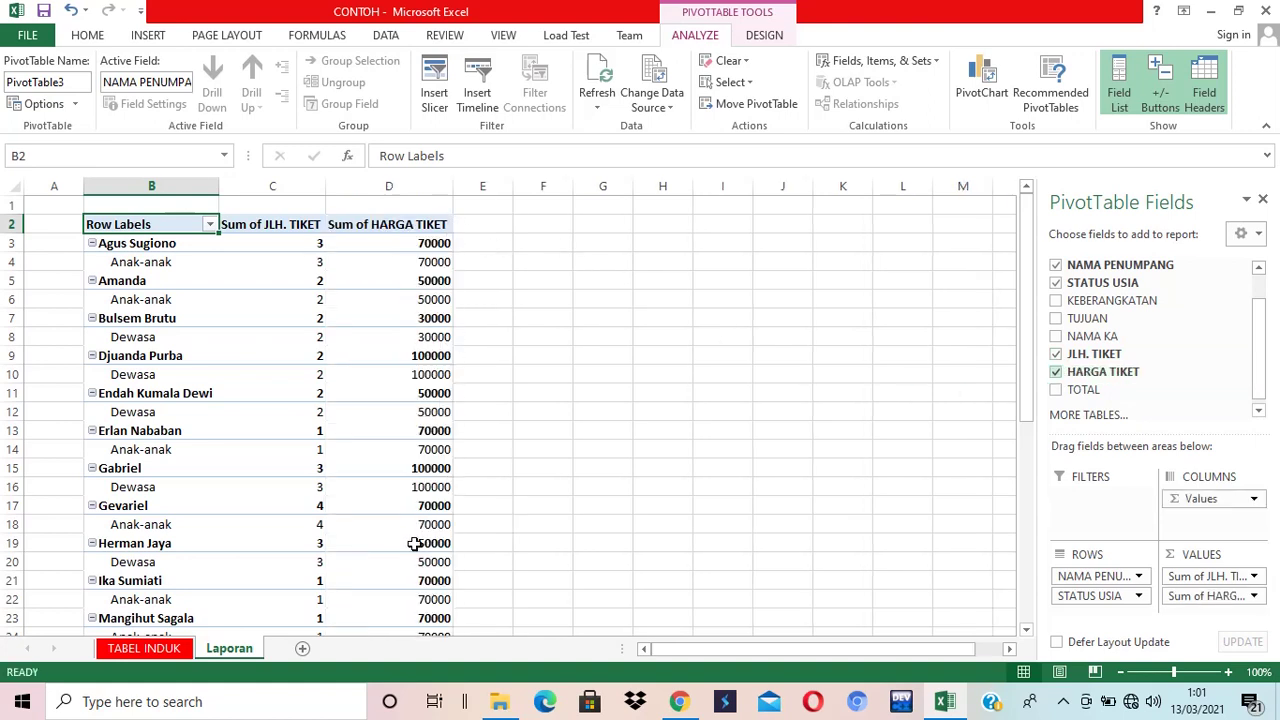
left_click(428, 395)
scroll(428, 395, "down", 8)
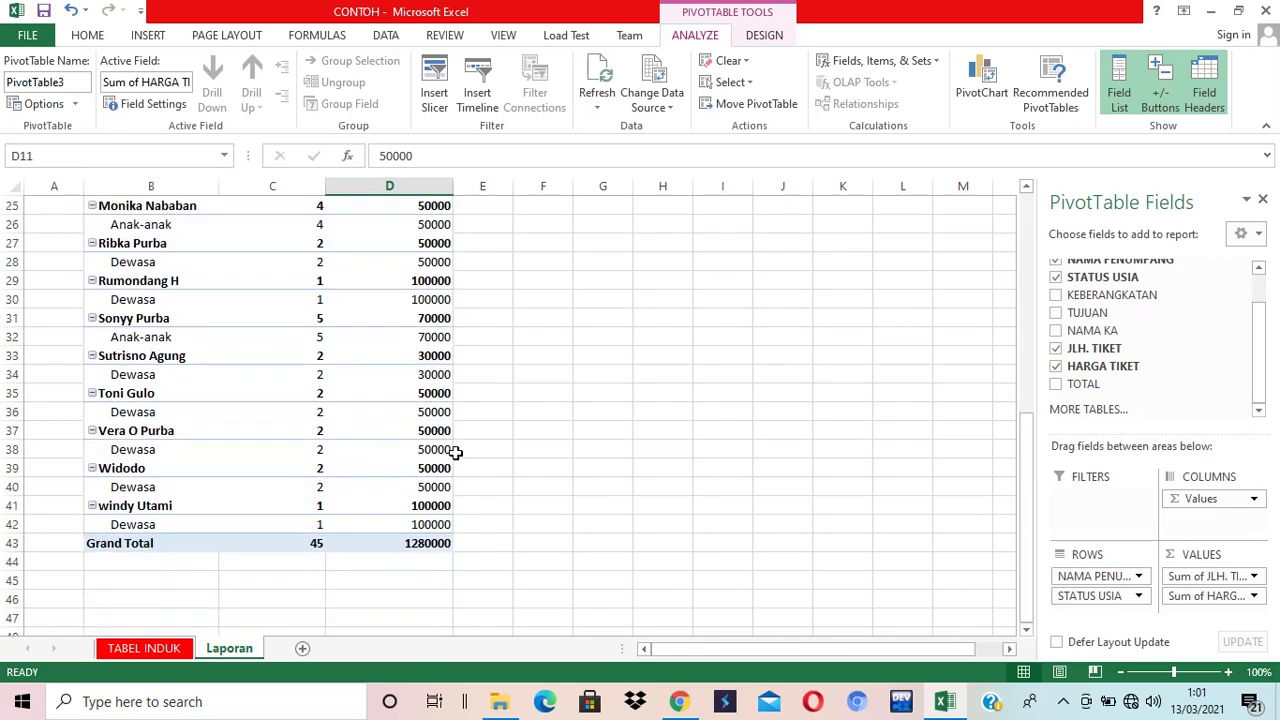
scroll(426, 448, "up", 5)
scroll(426, 448, "up", 4)
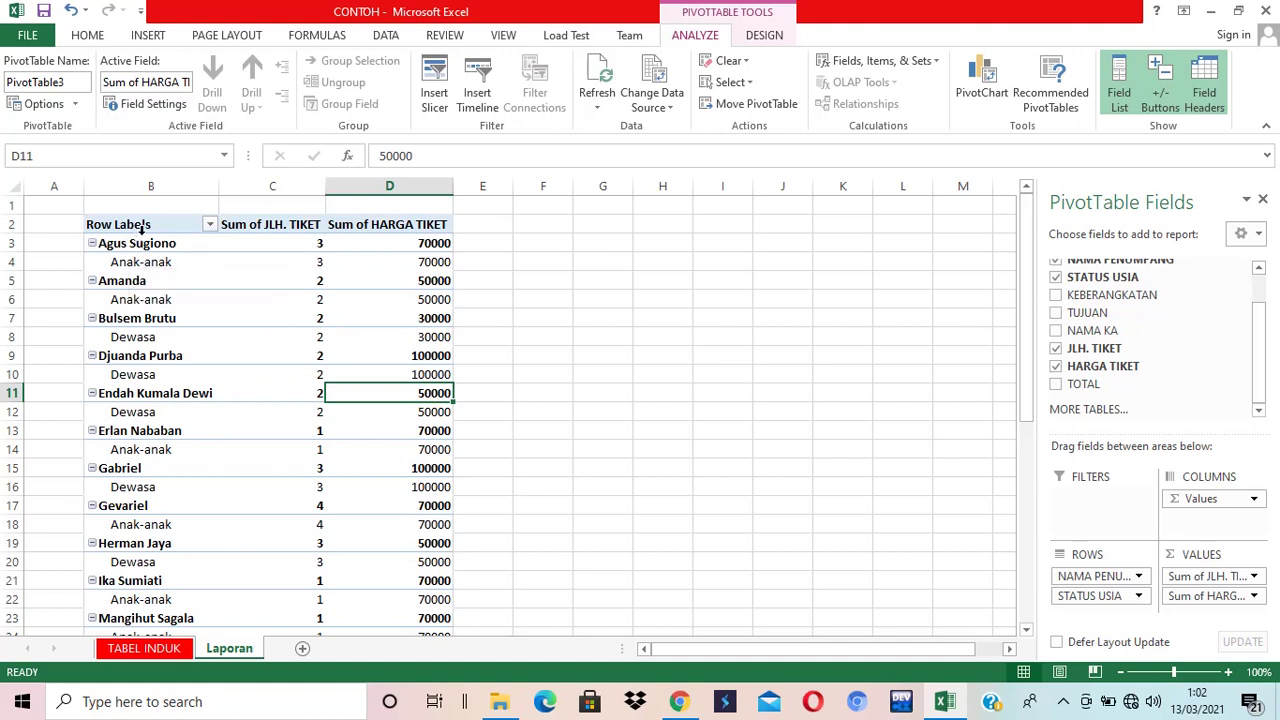
Move the NAMA PENUMPANG and STATUS USIA fields from the PivotTable's rows to its columns
left_click(1095, 578)
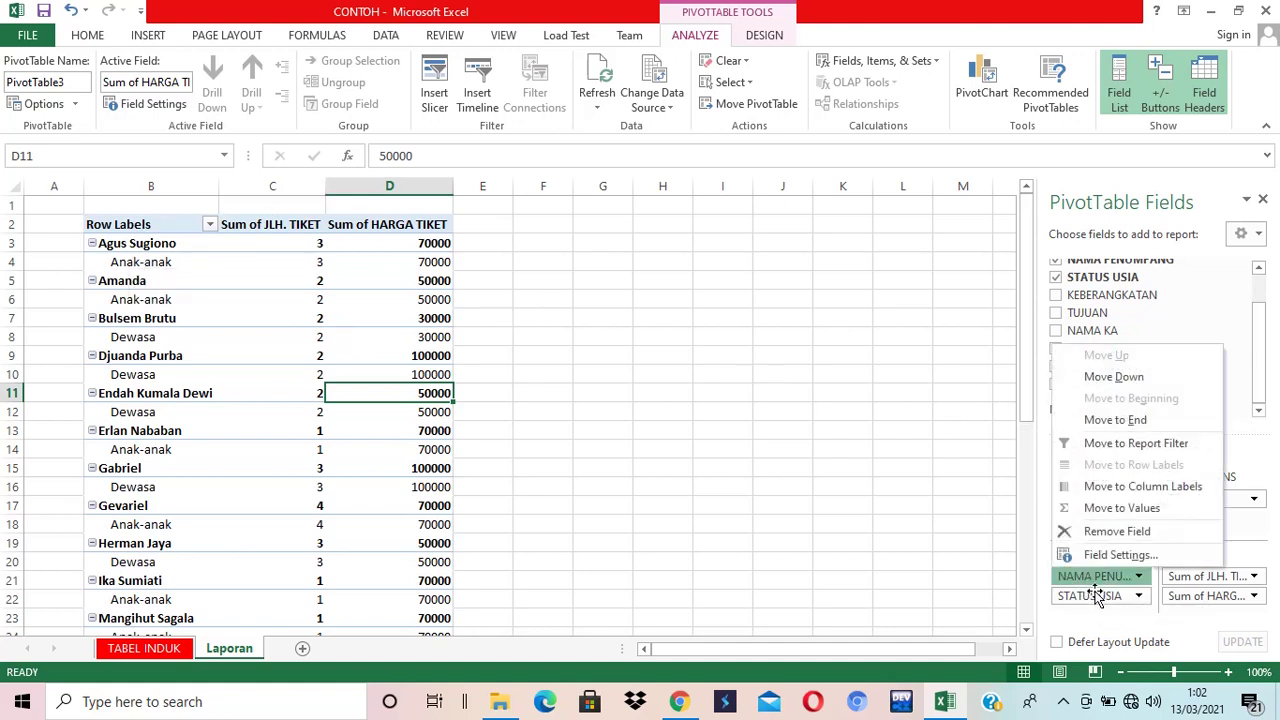
left_click(1095, 597)
left_click(1097, 597)
left_click(1101, 611)
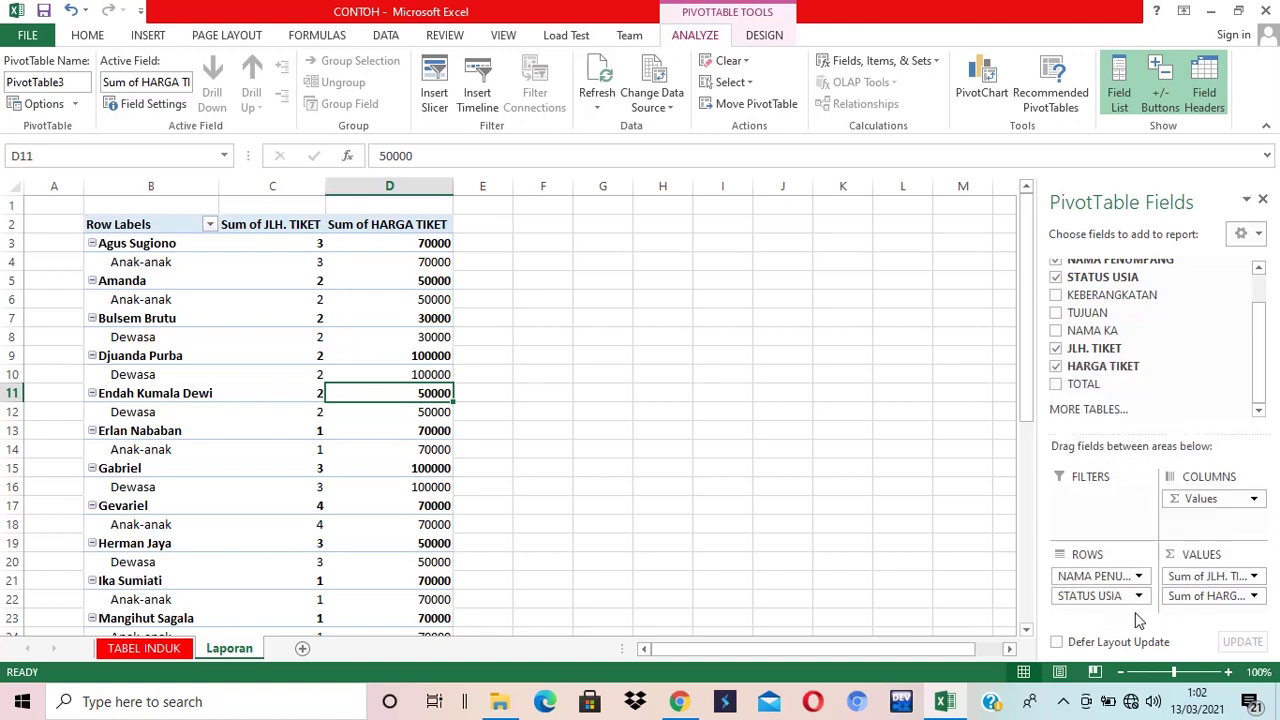
left_click_drag(1095, 578, 1228, 528)
left_click_drag(1103, 588, 1207, 540)
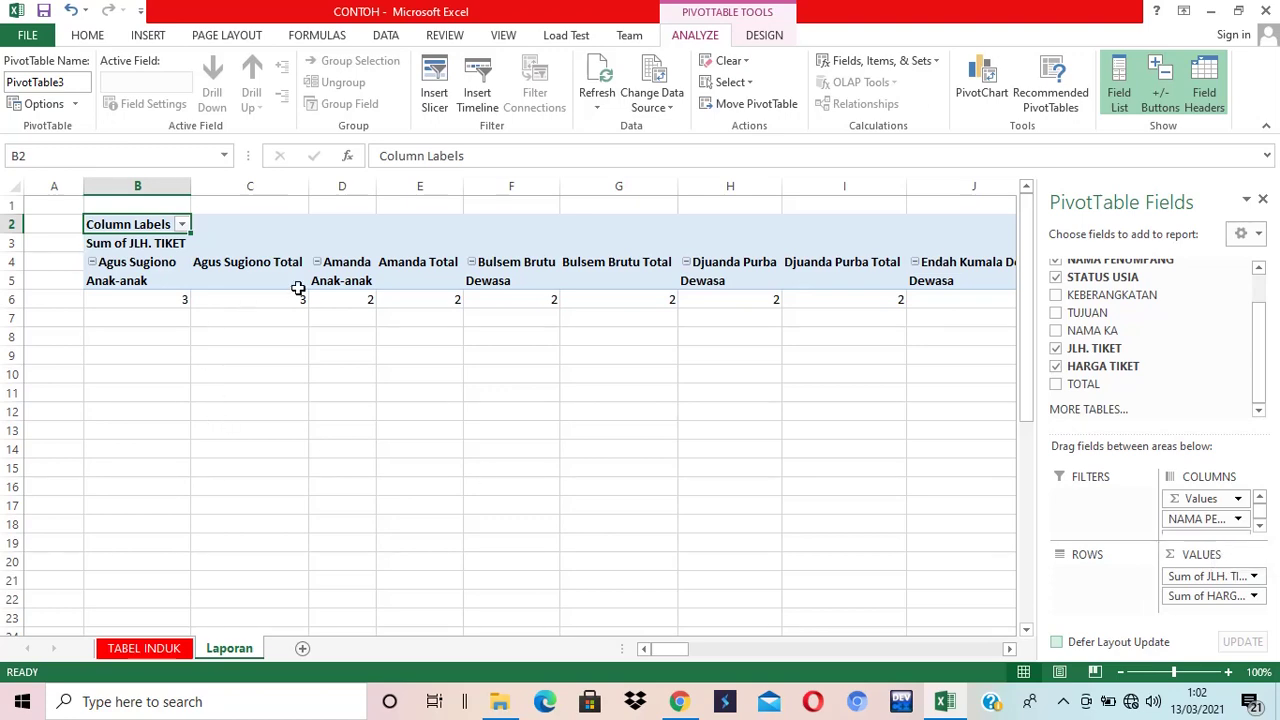
left_click_drag(668, 649, 592, 651)
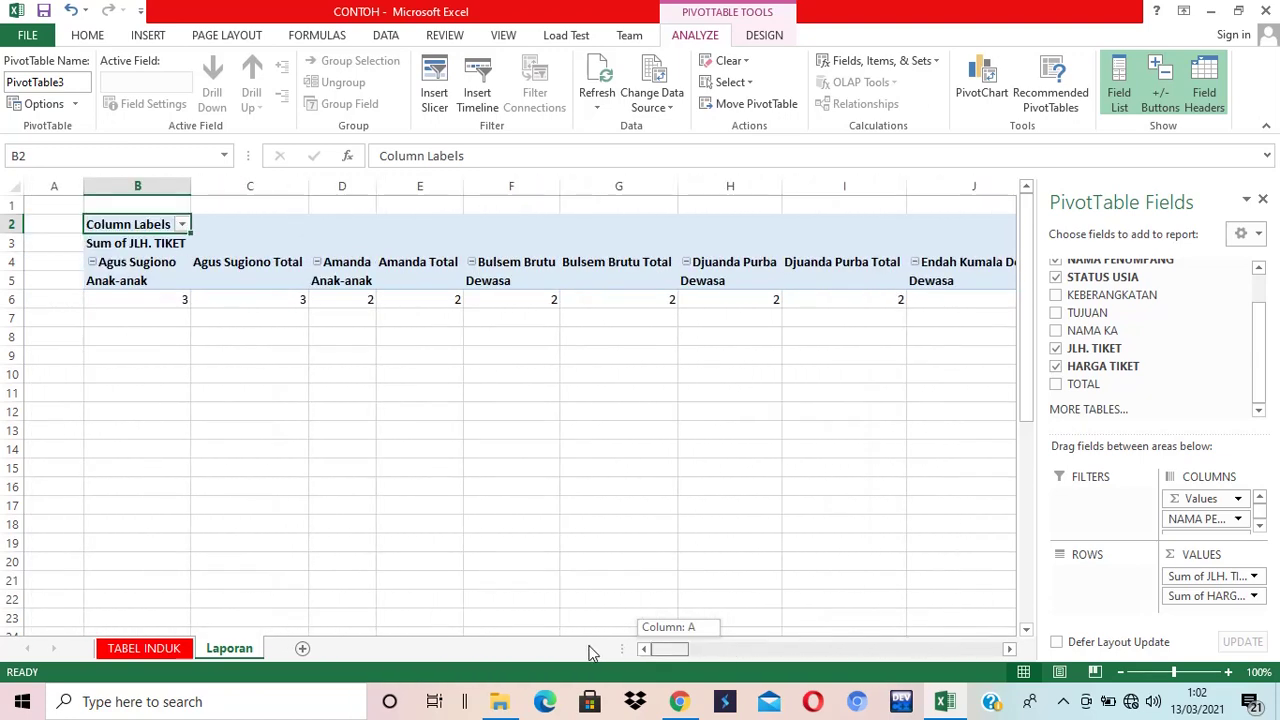
Return the NAMA PENUMPANG and STATUS USIA fields to the PivotTable's rows and look over the report
left_click_drag(1218, 520, 1131, 583)
left_click_drag(1180, 512, 1100, 600)
scroll(526, 352, "down", 2)
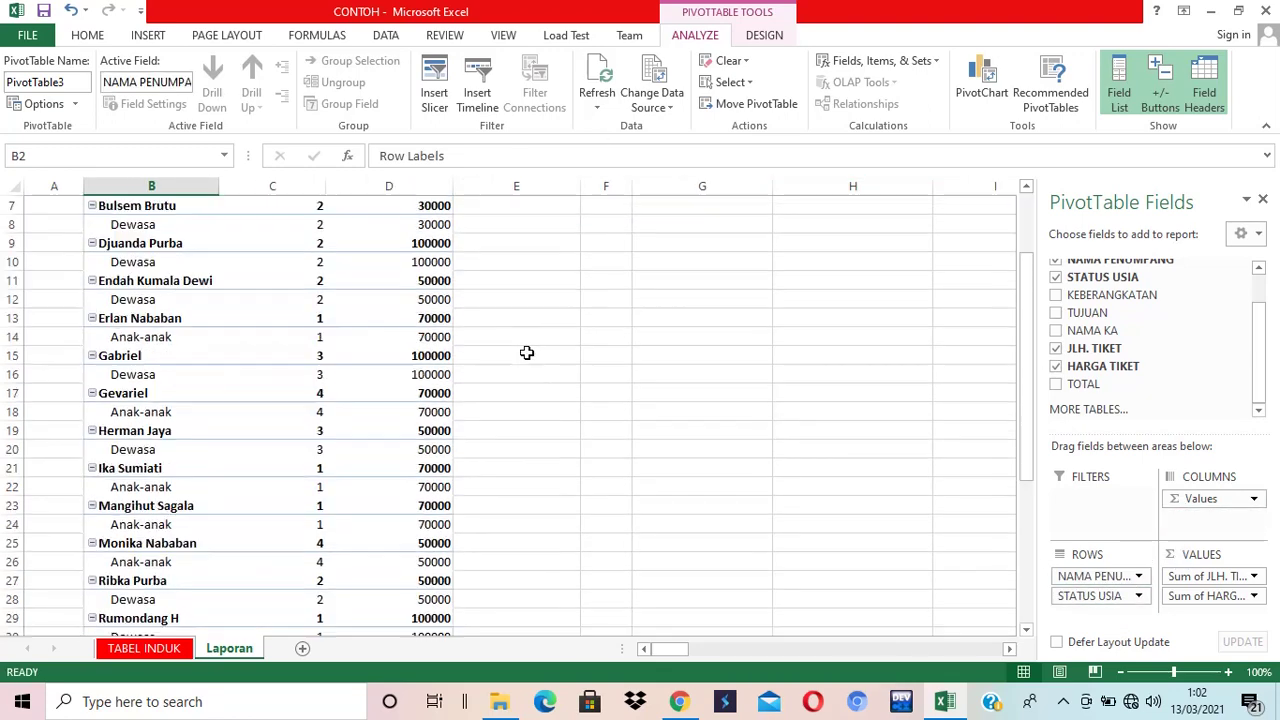
scroll(518, 340, "up", 2)
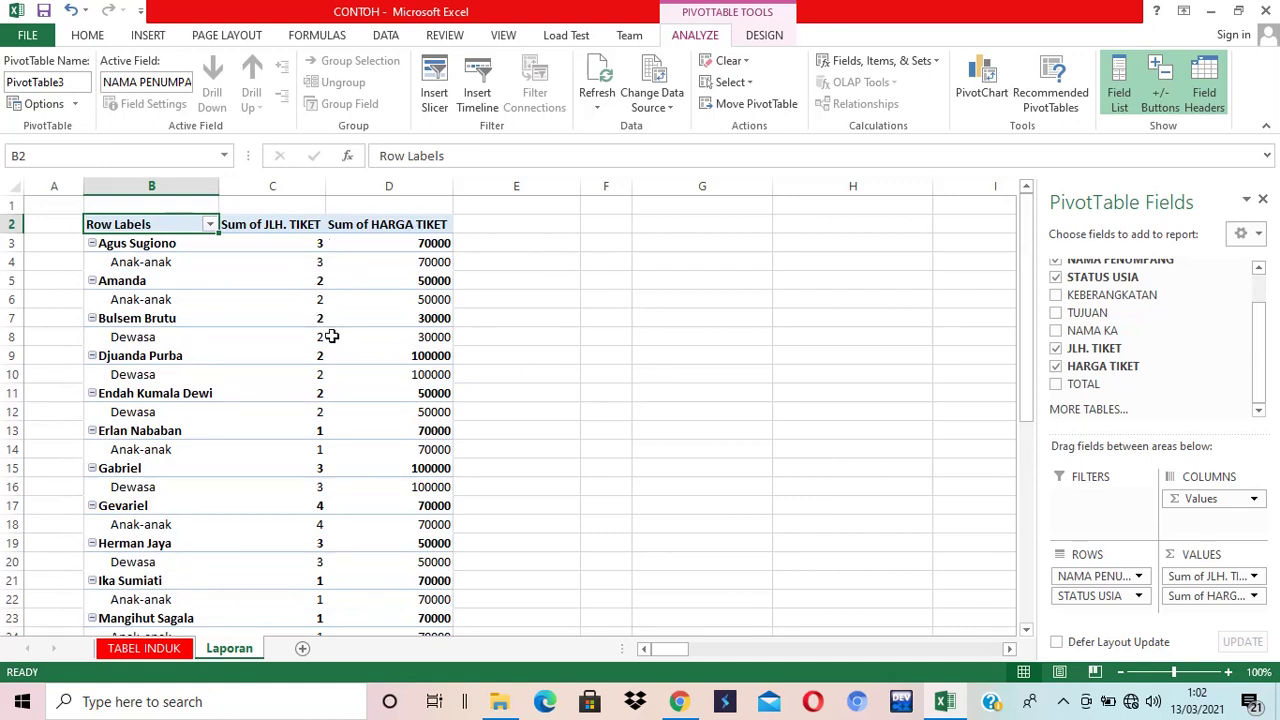
mouse_move(426, 361)
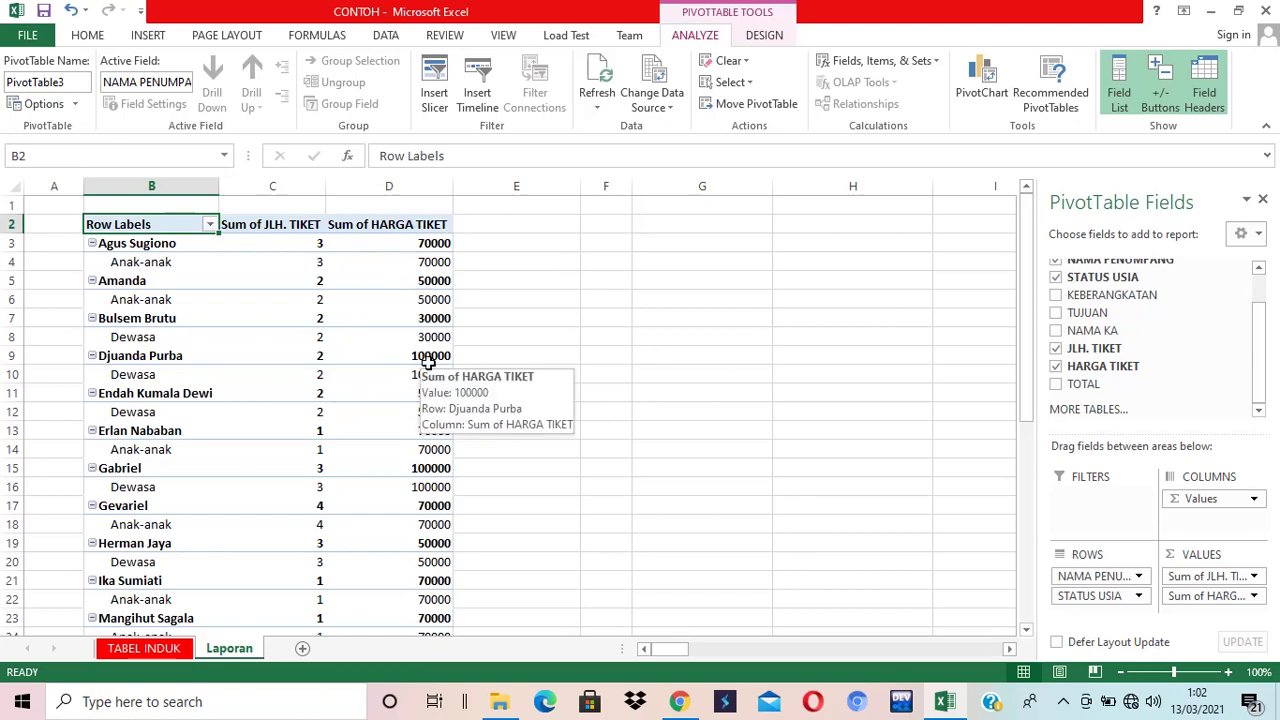
Format all Sum of HARGA TIKET values in the PivotTable, including the grand total, as Currency
scroll(428, 363, "down", 11)
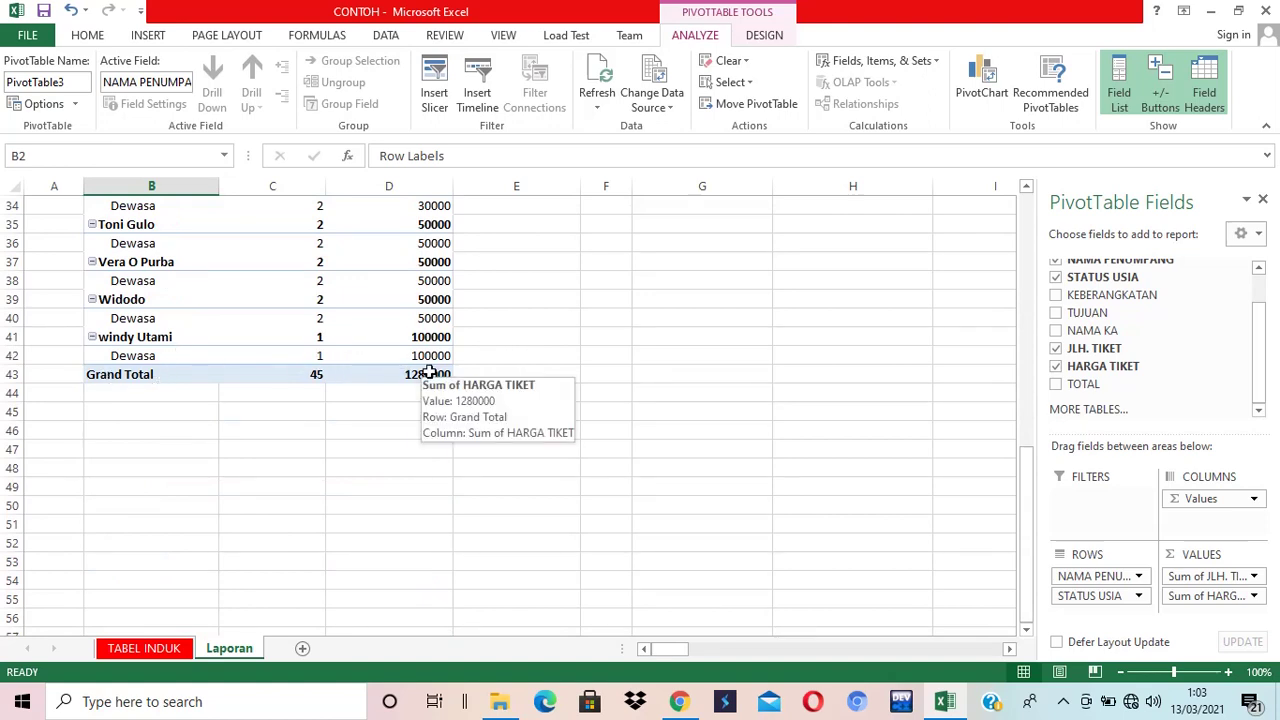
scroll(428, 372, "up", 11)
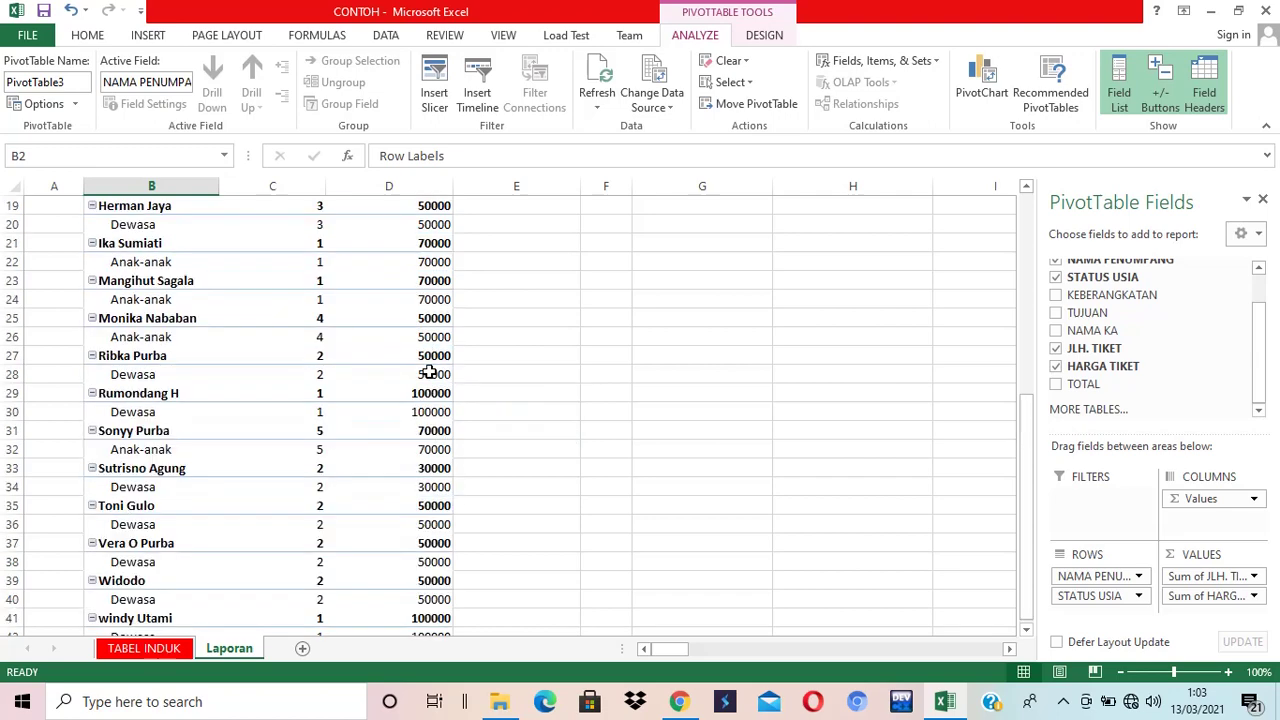
left_click_drag(428, 243, 381, 554)
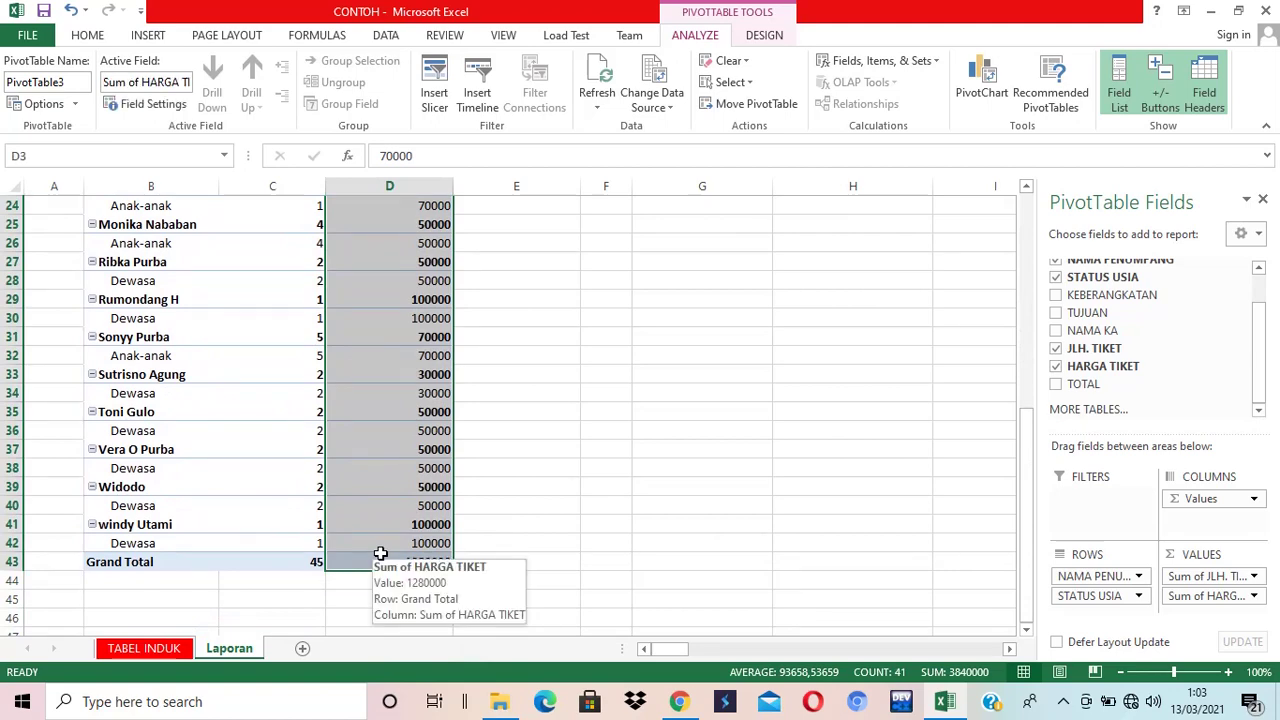
key("ctrl+1")
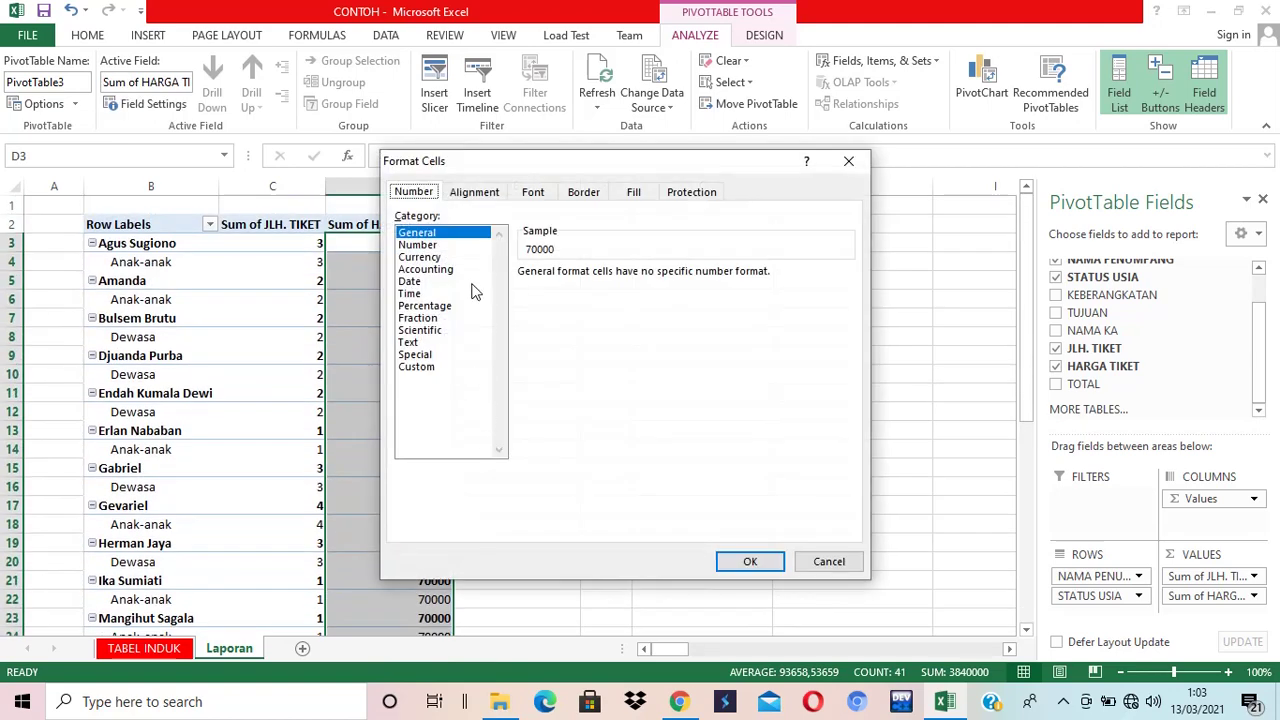
left_click(420, 257)
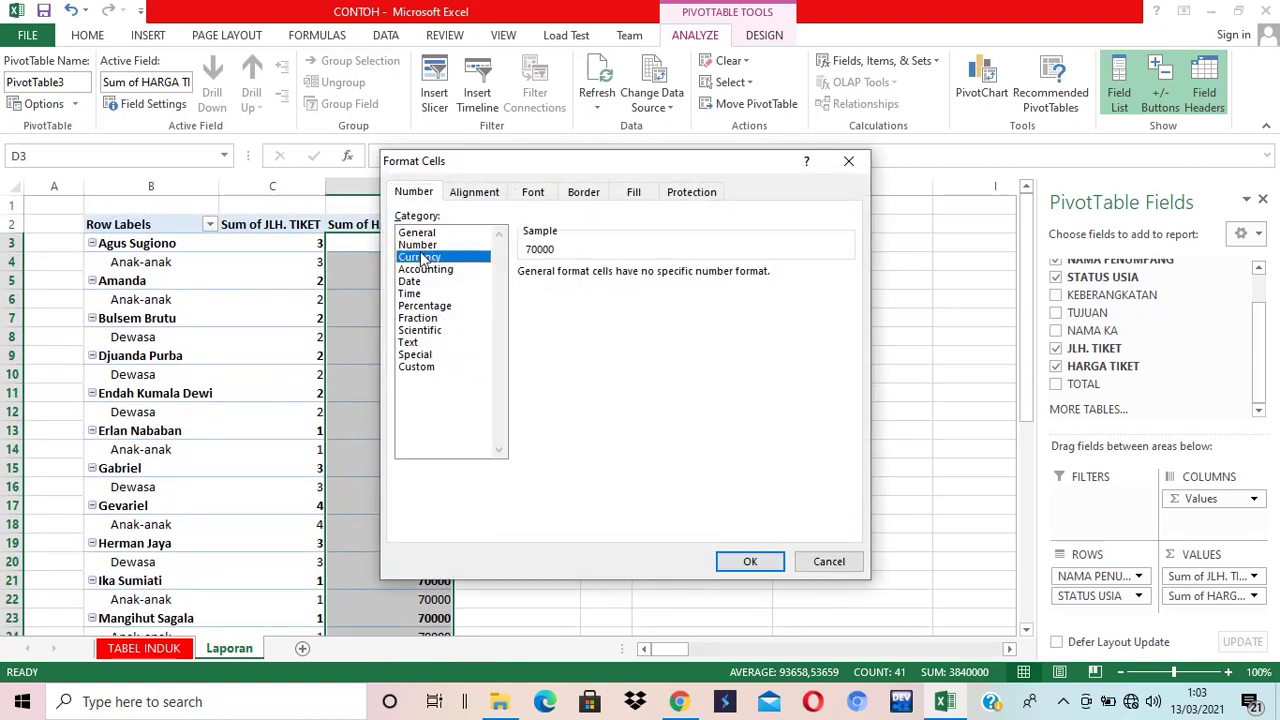
left_click(750, 562)
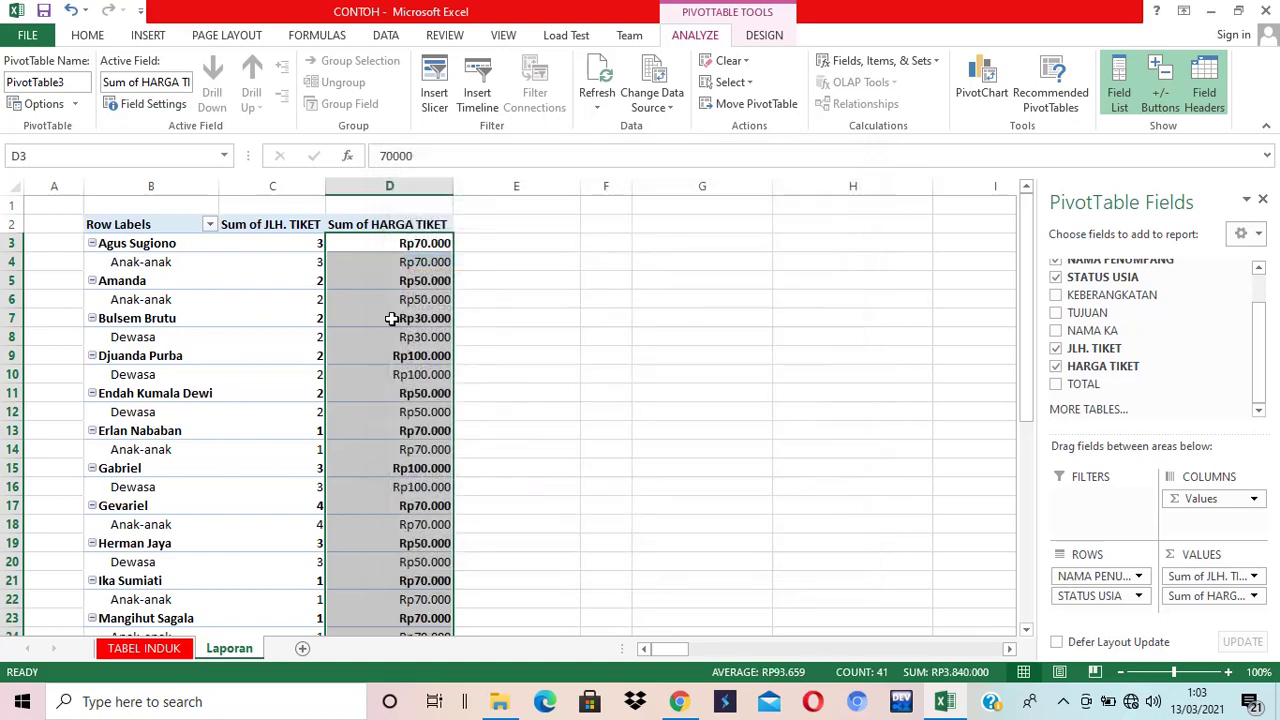
Apply the custom number format 0 "Lembar" to all Sum of JLH. TIKET values, including the grand total
left_click_drag(293, 240, 303, 600)
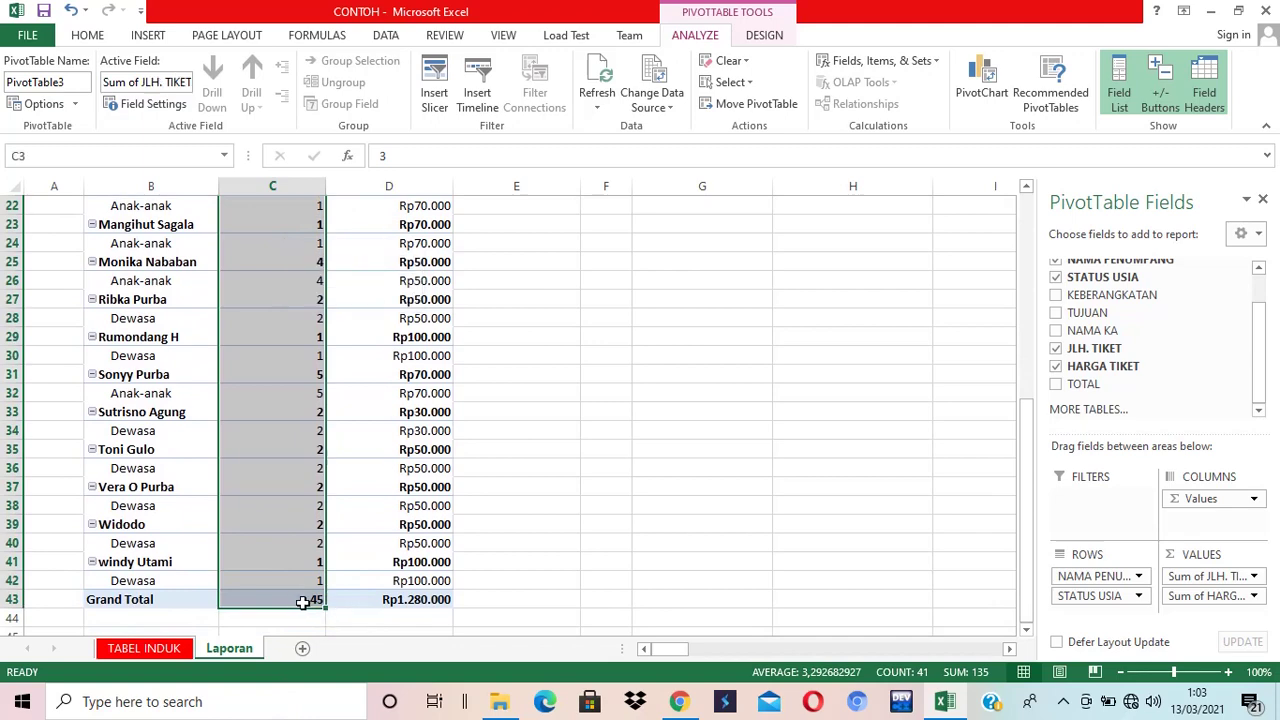
scroll(333, 596, "up", 7)
key("ctrl+1")
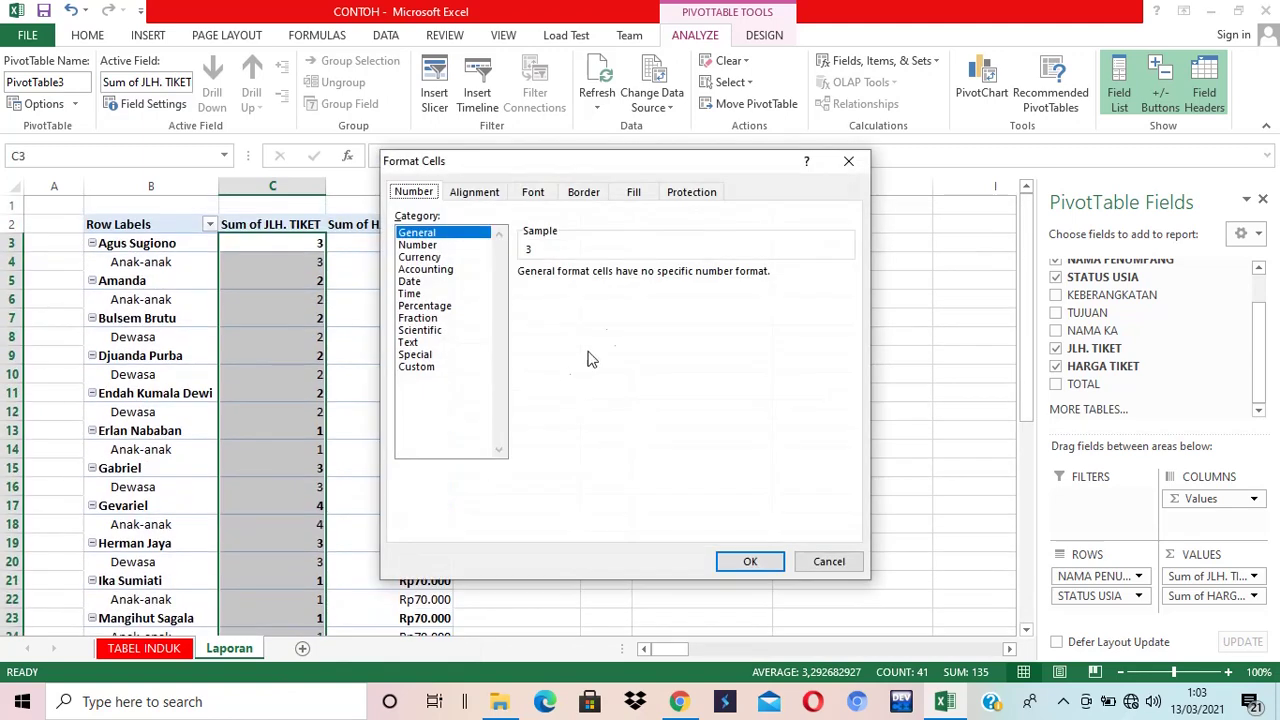
left_click(430, 366)
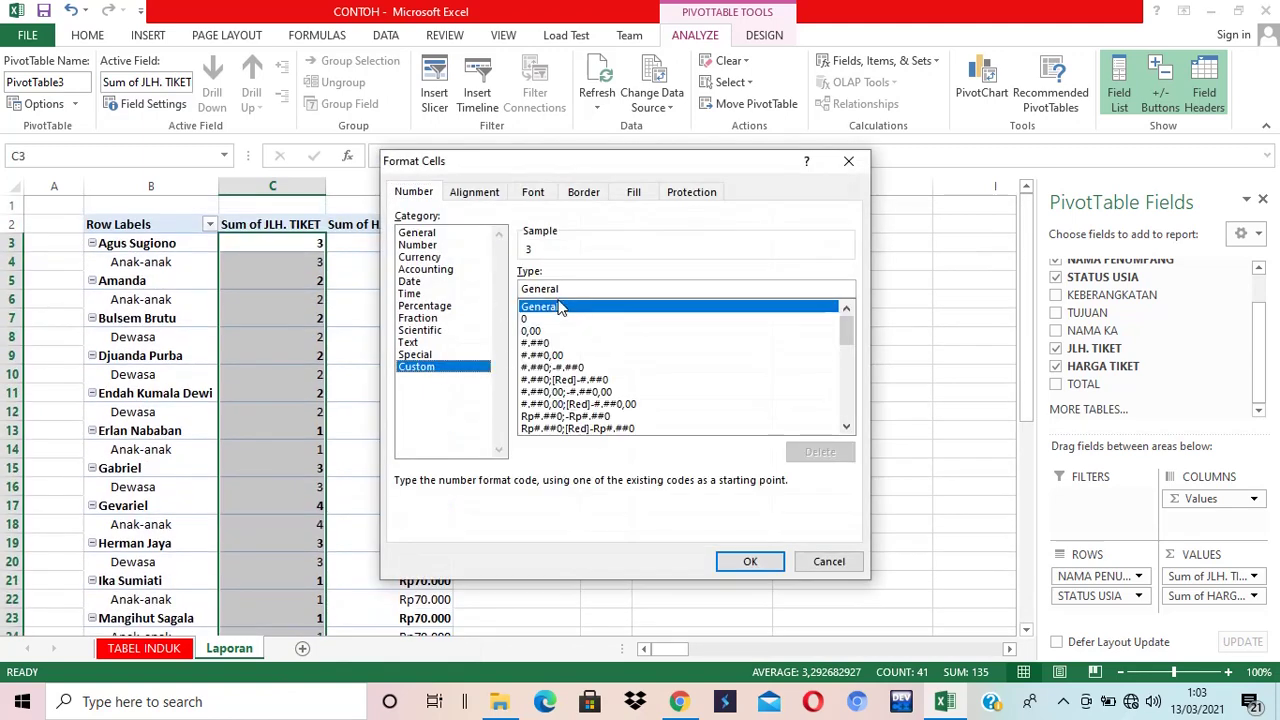
left_click(548, 319)
left_click(561, 289)
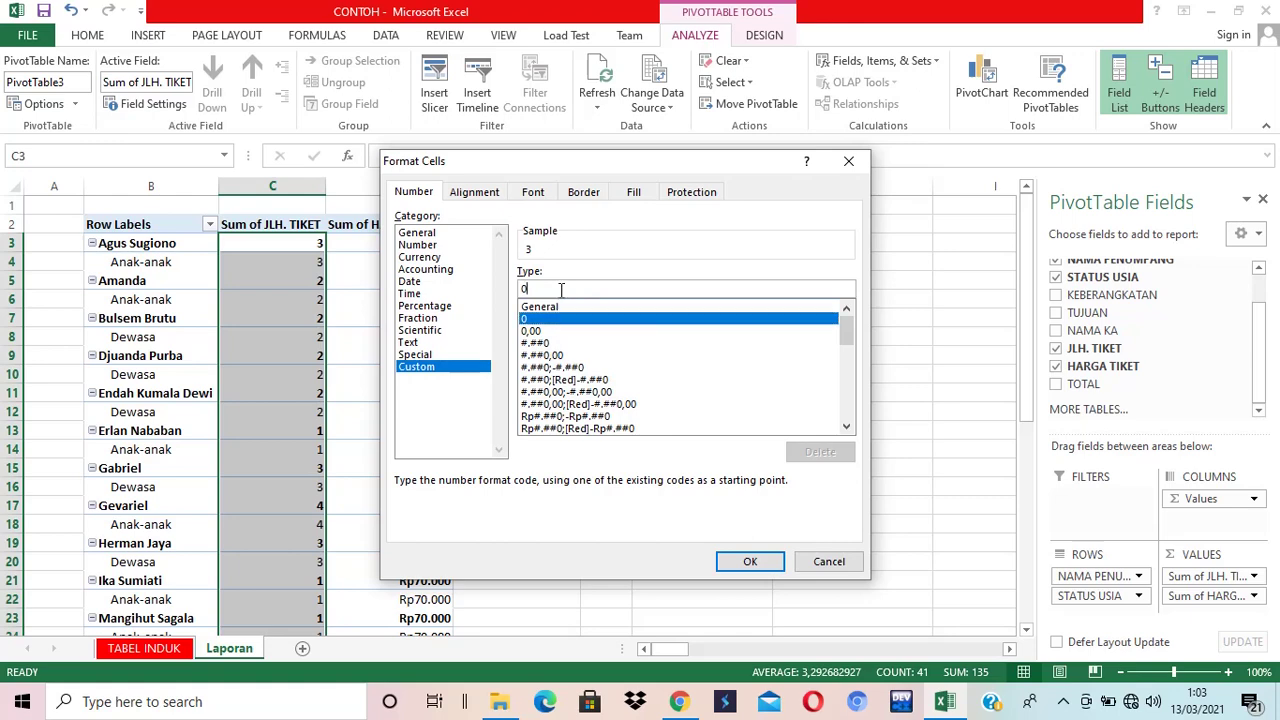
type("\"")
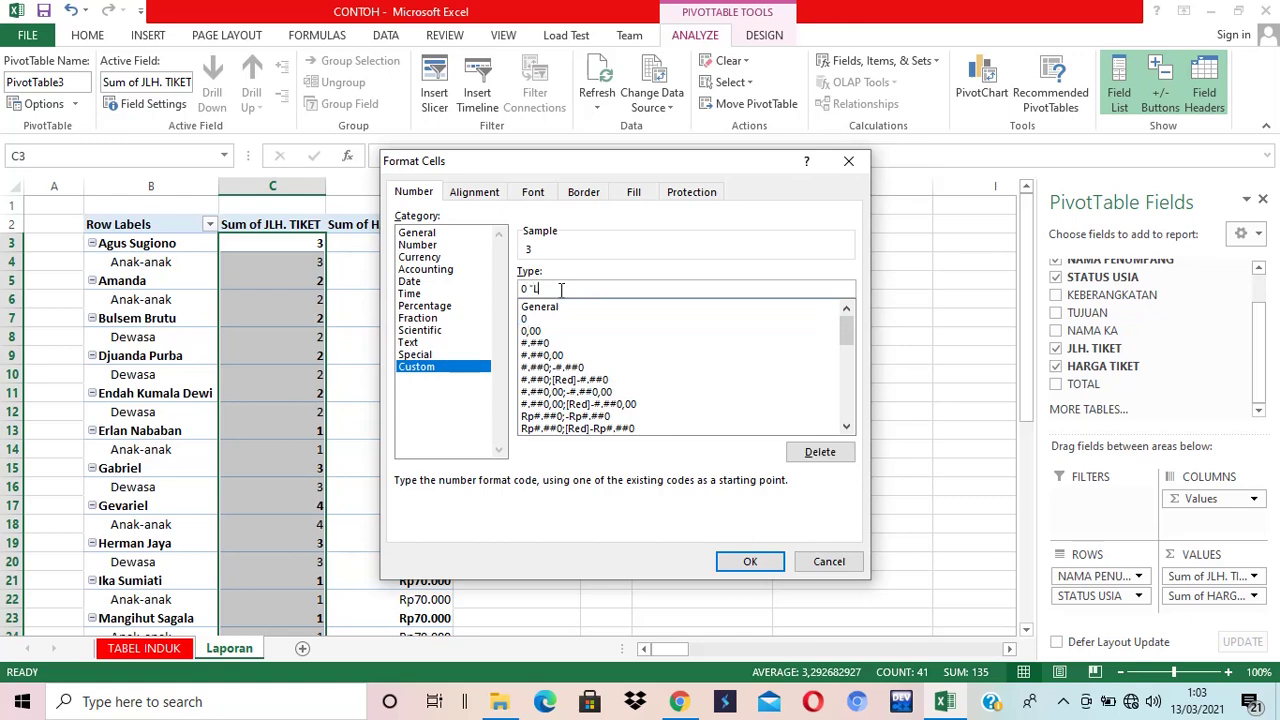
type("Lembar\"")
left_click(750, 562)
left_click(786, 394)
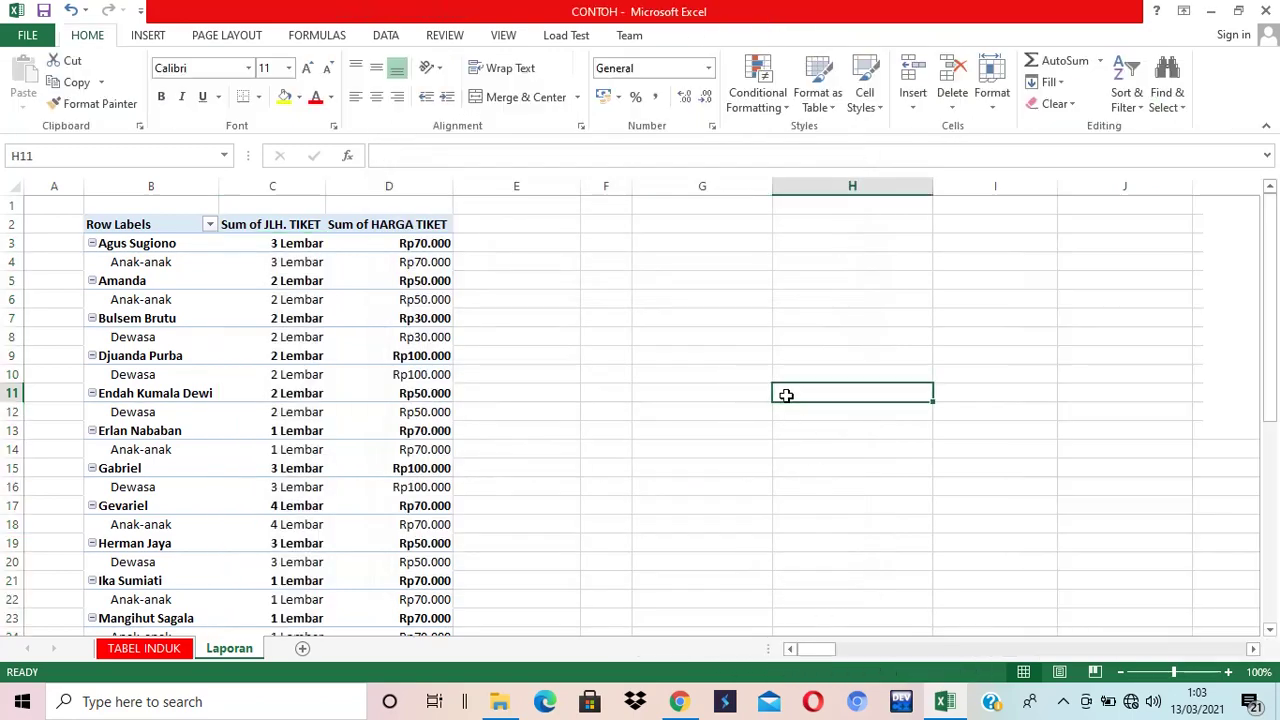
Review the formatted report and look through the NAMA PENUMPANG filter choices of Row Labels without filtering
scroll(800, 380, "down", 2)
scroll(800, 380, "down", 6)
scroll(800, 382, "up", 8)
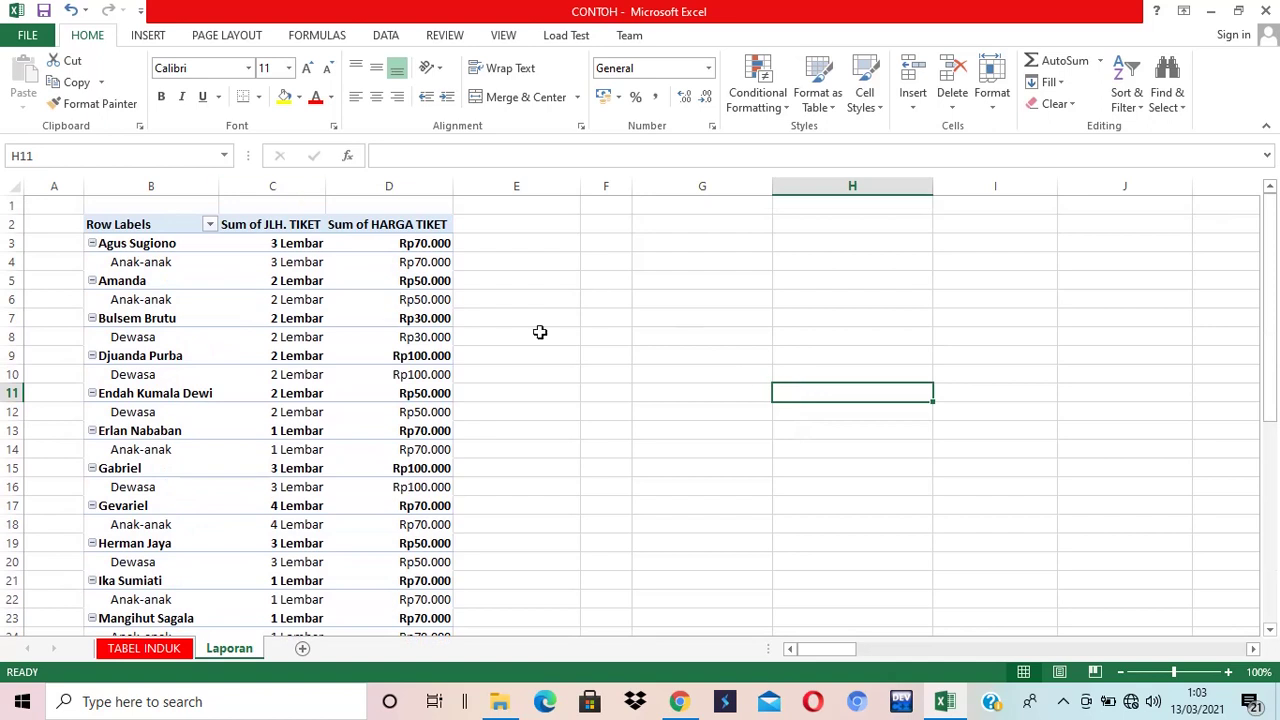
left_click(210, 226)
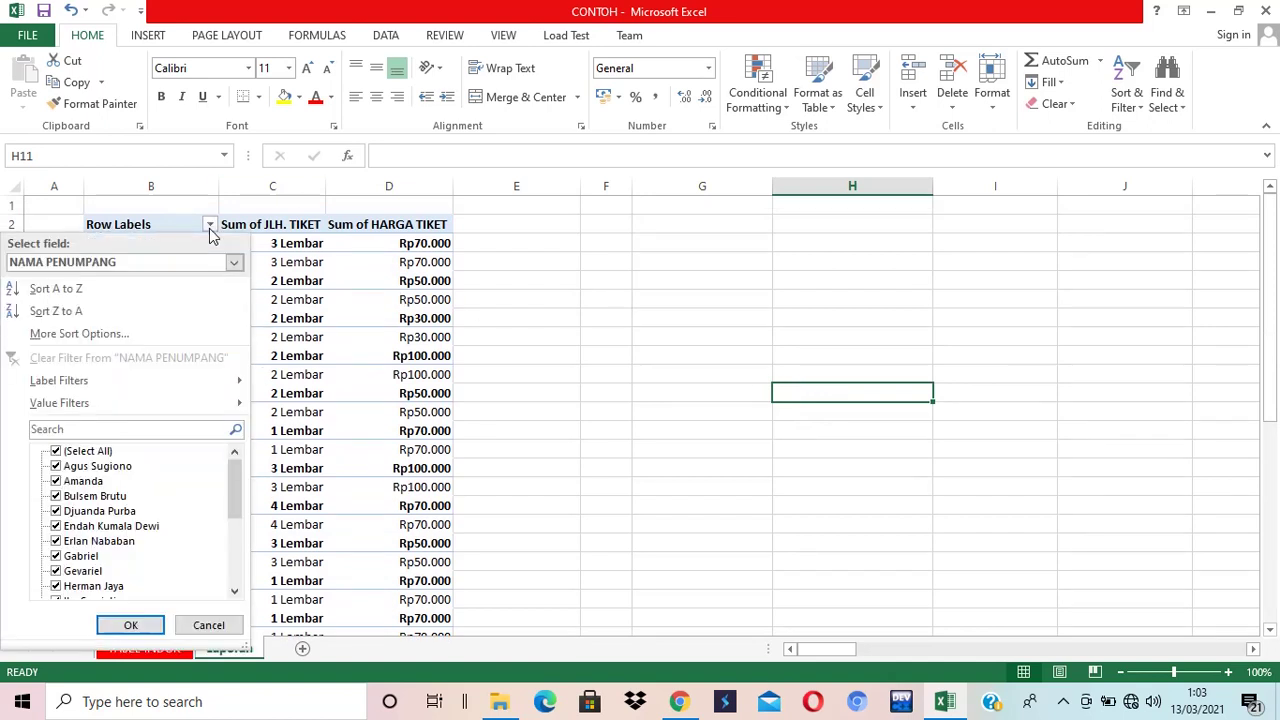
left_click_drag(237, 491, 240, 452)
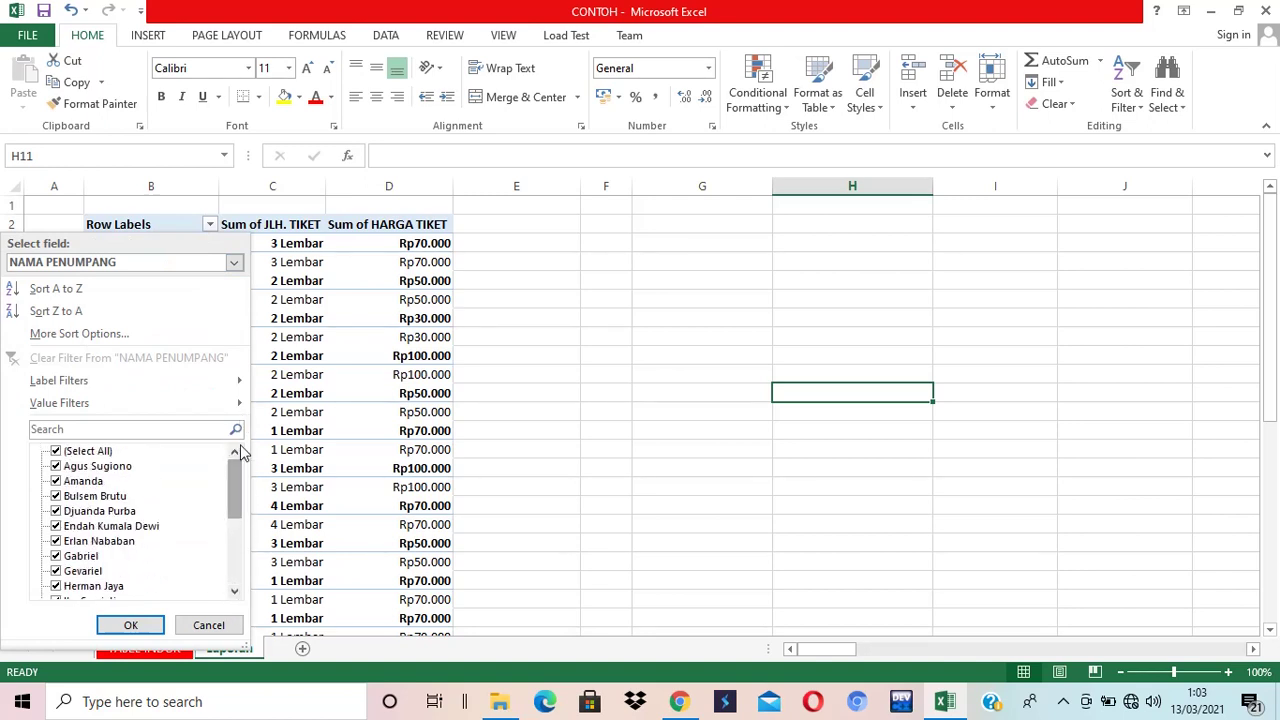
left_click(209, 625)
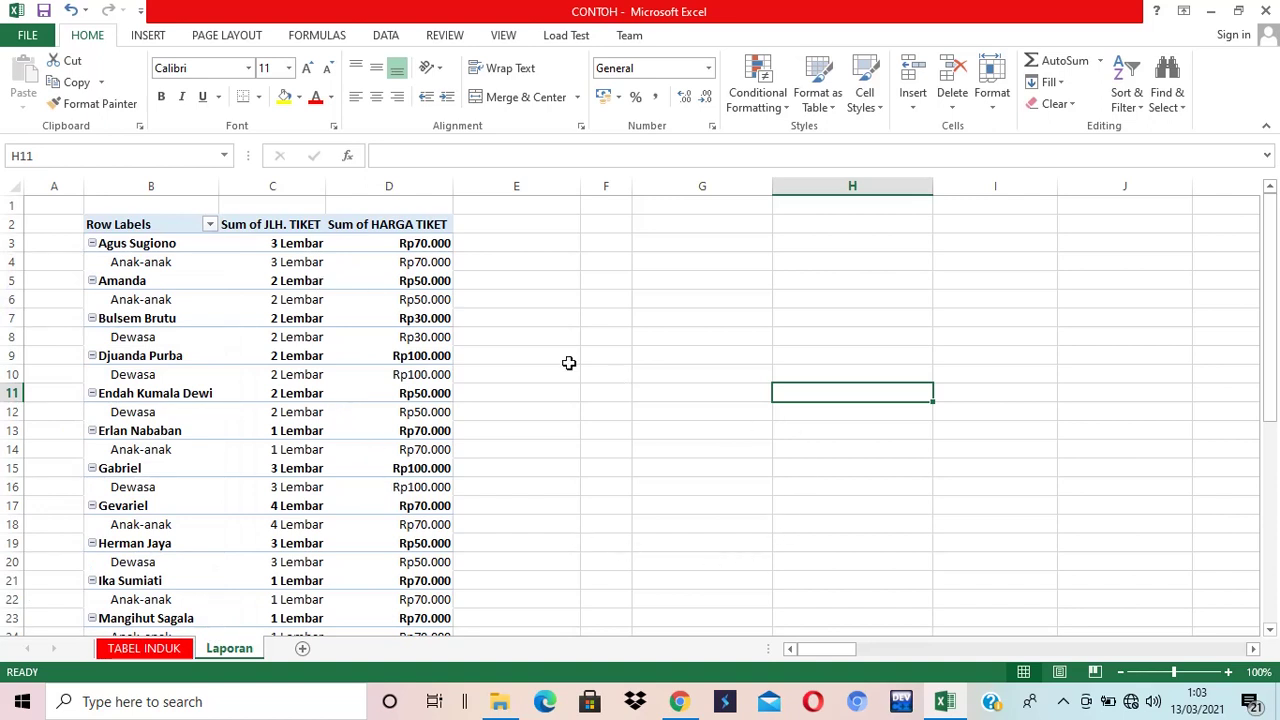
Add the NAMA PETUGAS field to the PivotTable's rows
left_click(142, 225)
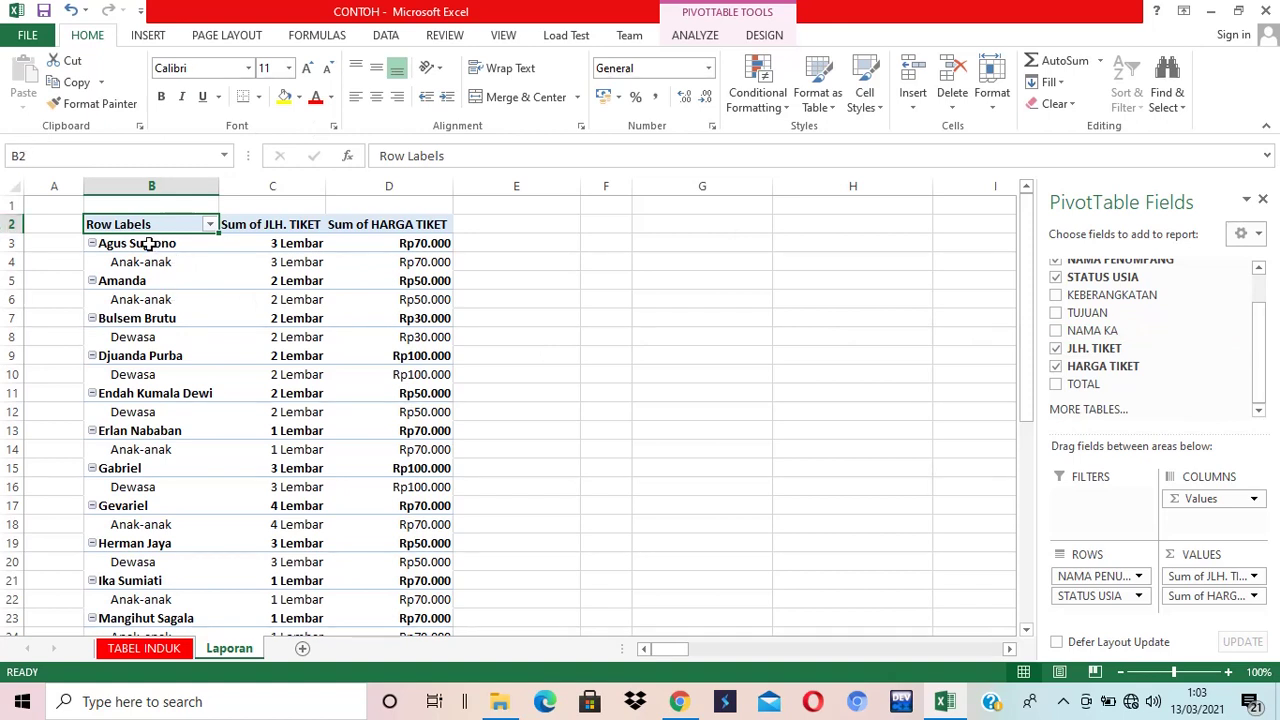
left_click_drag(1259, 356, 1258, 322)
left_click(1056, 284)
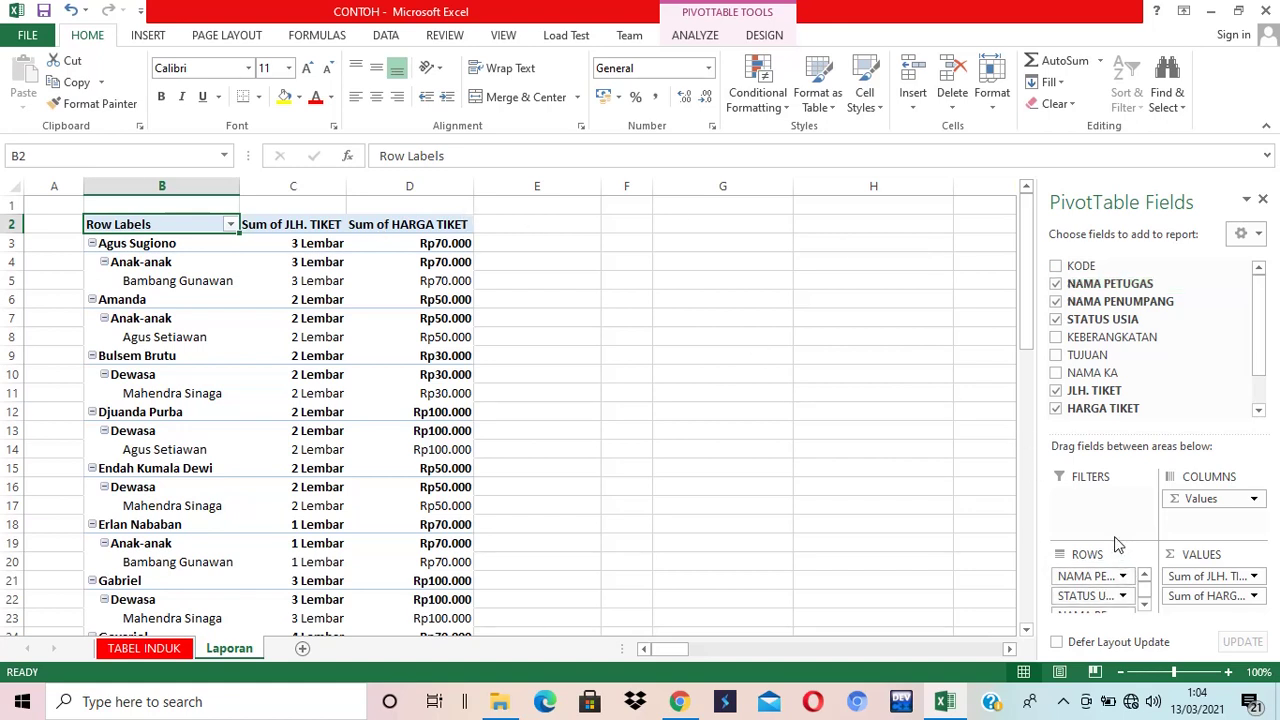
Move NAMA PETUGAS to the first place in the PivotTable's rows, above NAMA PENUMPANG and STATUS USIA
left_click(1092, 600)
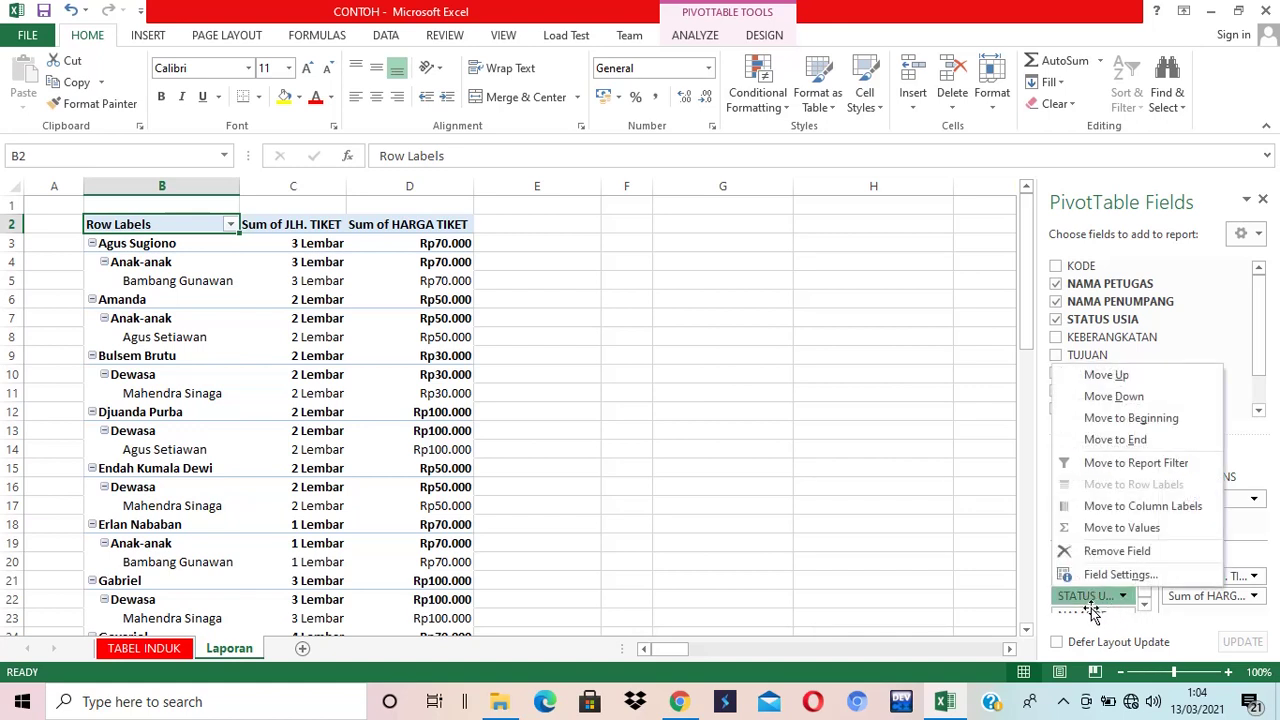
left_click(1088, 610)
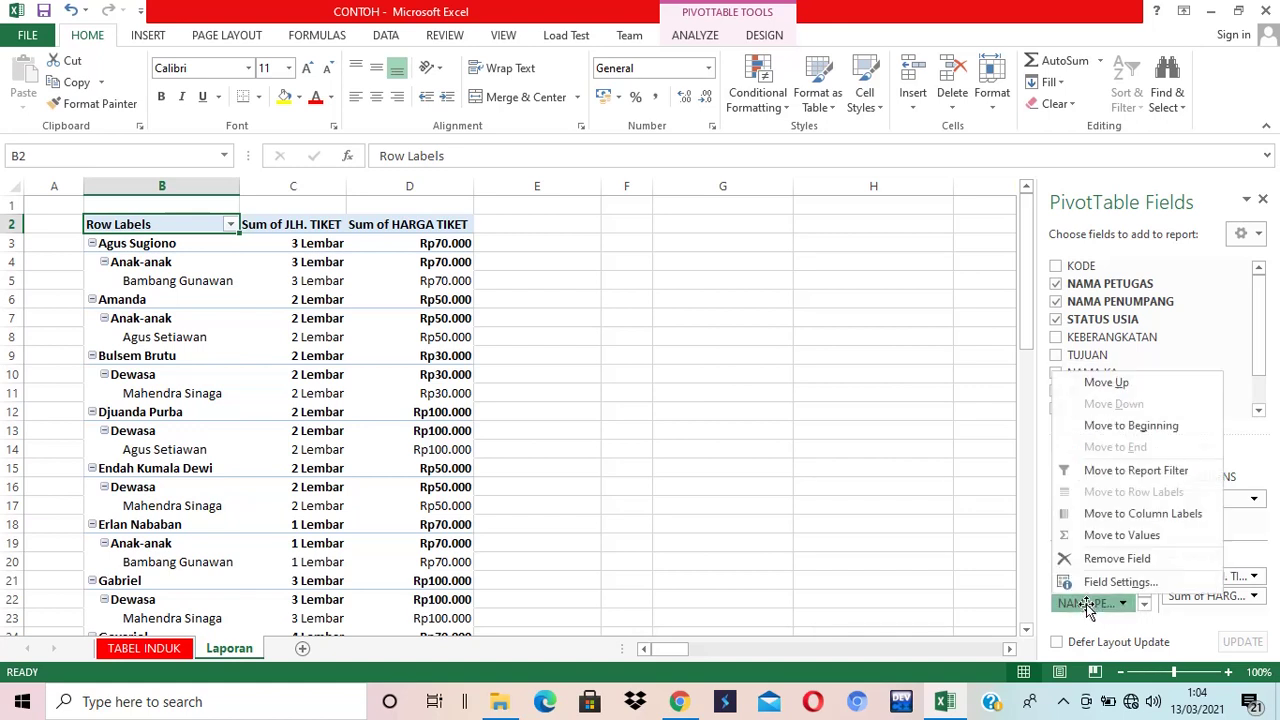
left_click(1146, 607)
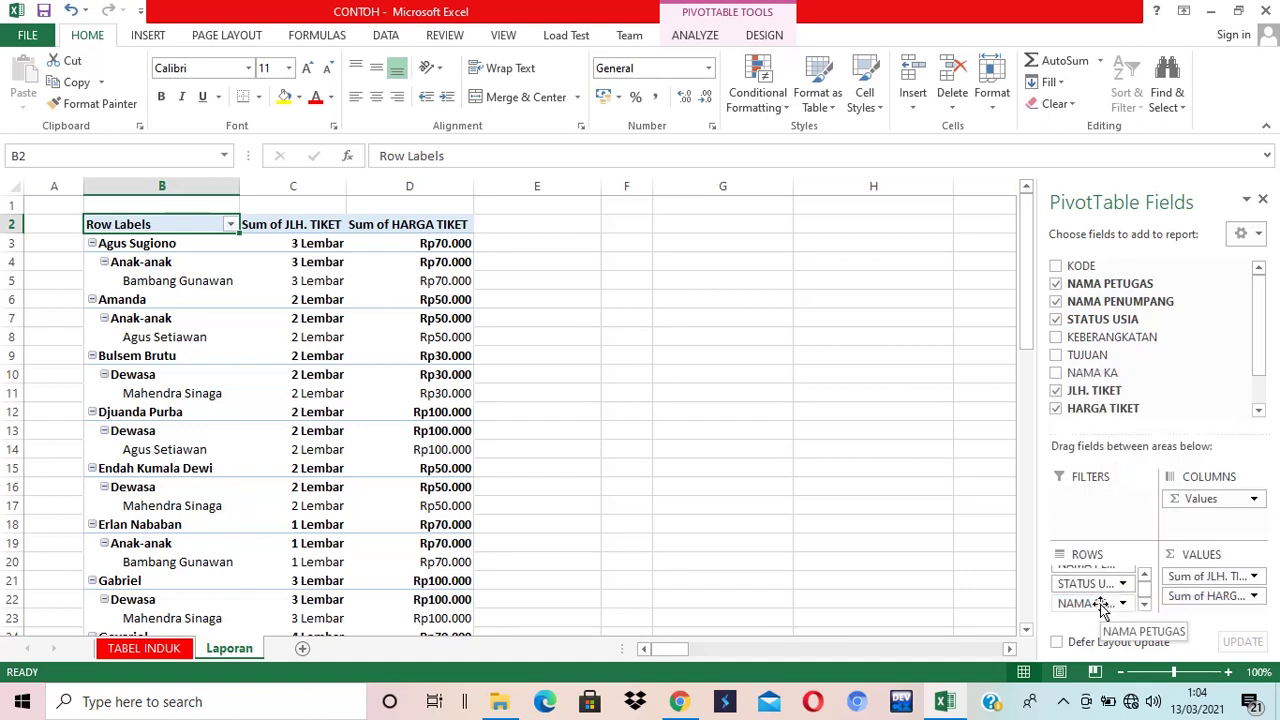
left_click(1100, 604)
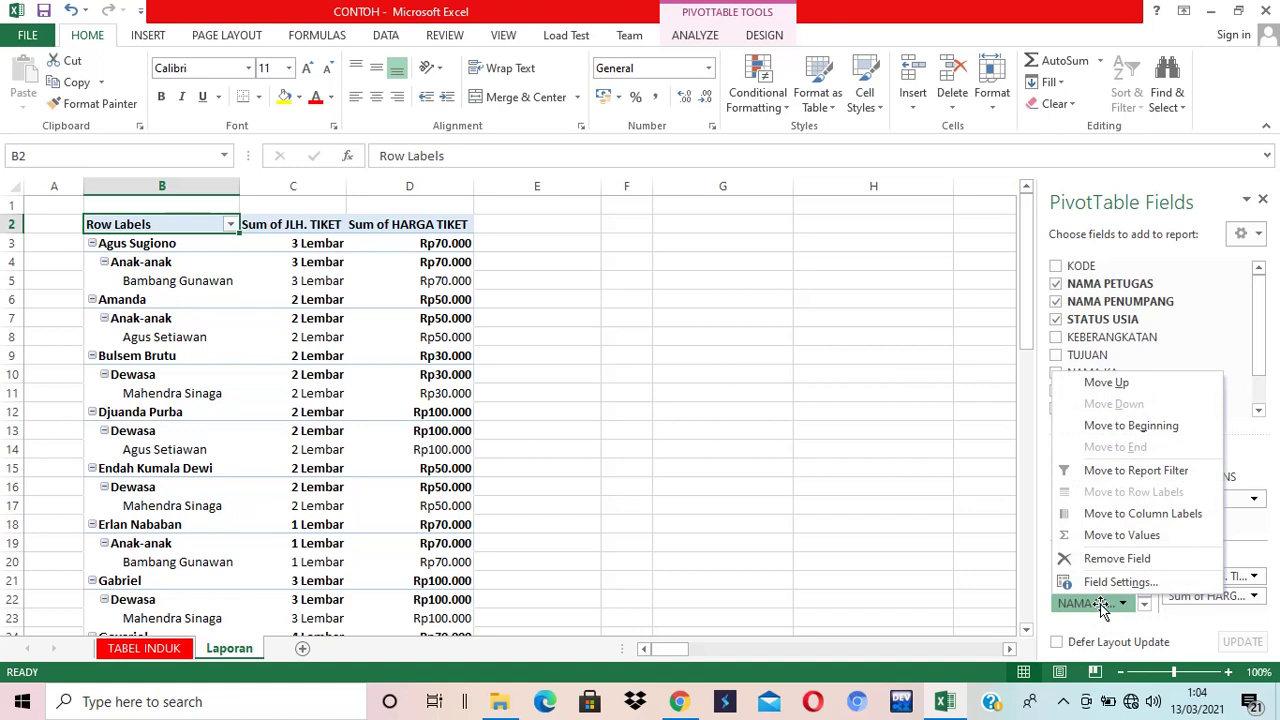
left_click(1100, 604)
mouse_move(1086, 603)
left_mouse_down()
mouse_move(1108, 600)
mouse_move(1095, 580)
left_mouse_up()
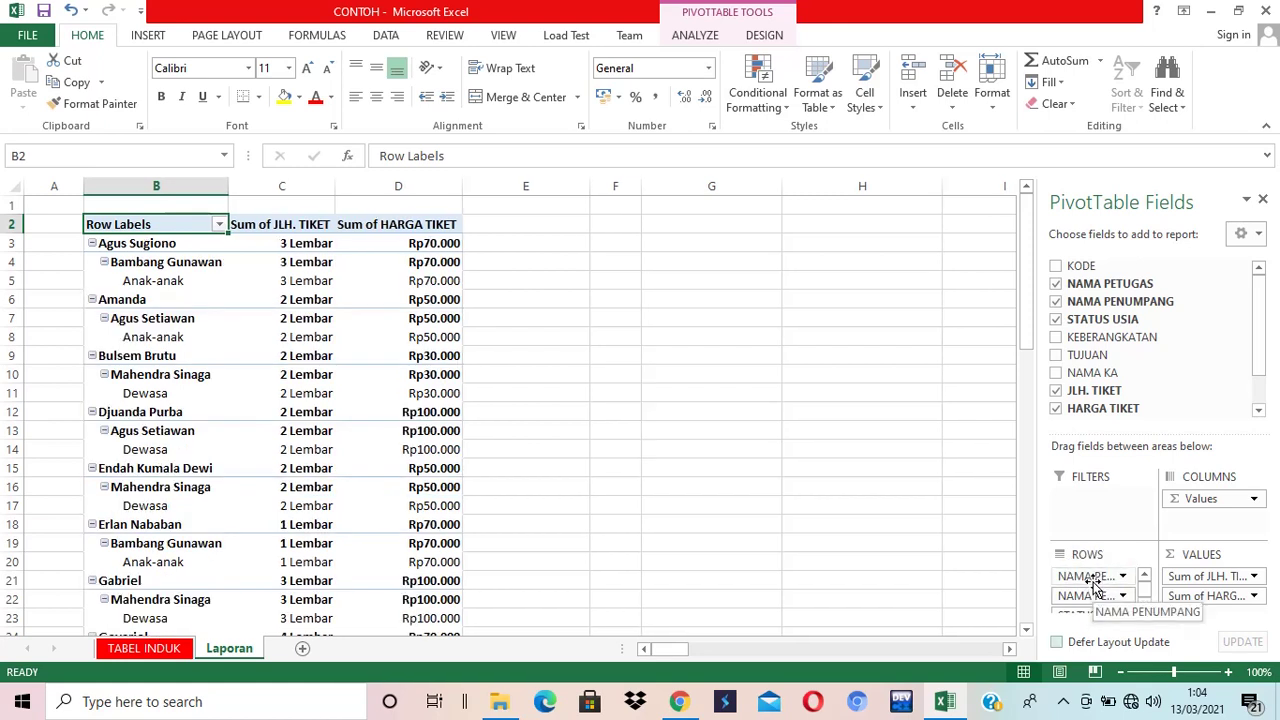
left_click(1093, 577)
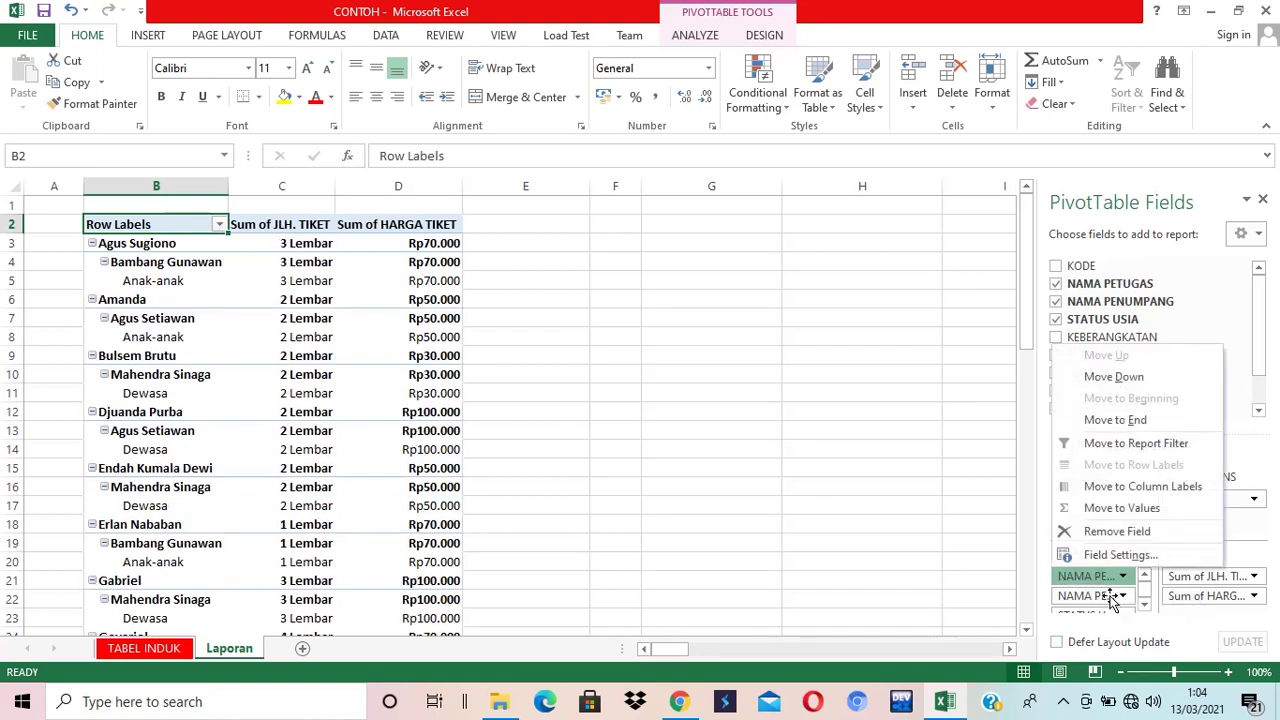
left_click(1093, 596)
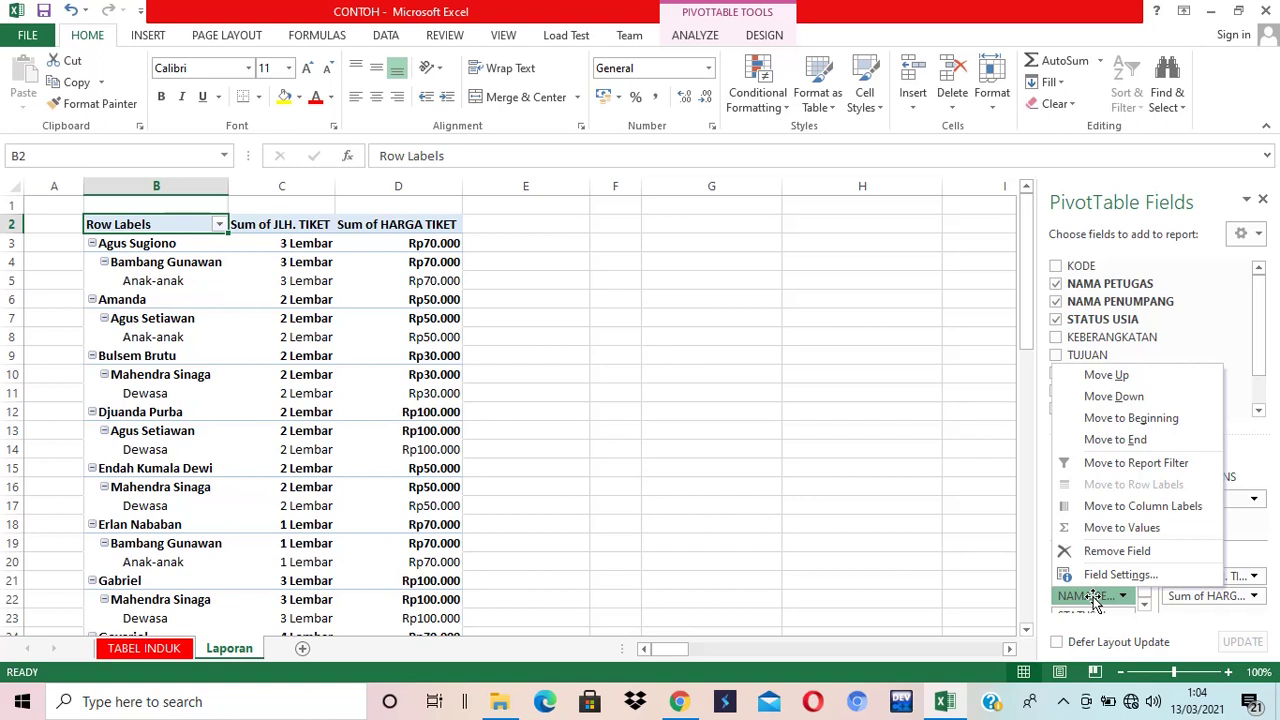
left_click(1104, 375)
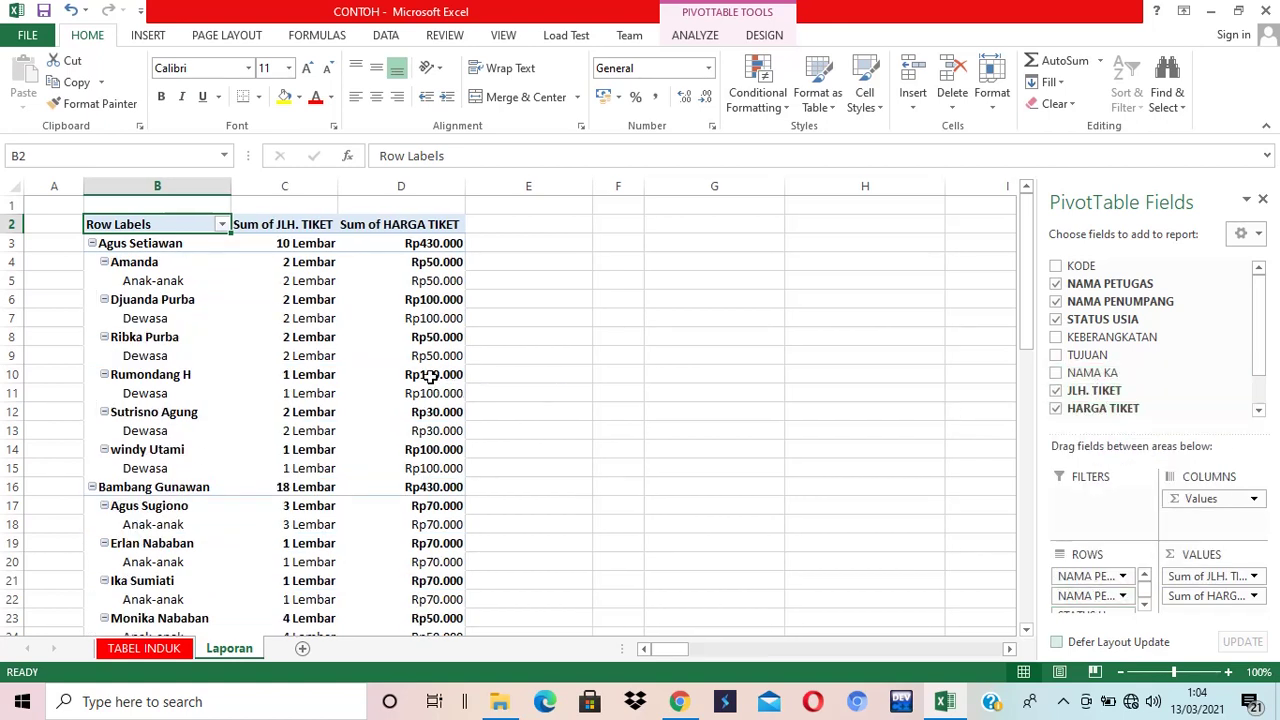
Examine the report's passengers, age status, ticket counts and prices grouped under each officer, down to the grand total
left_click(142, 246)
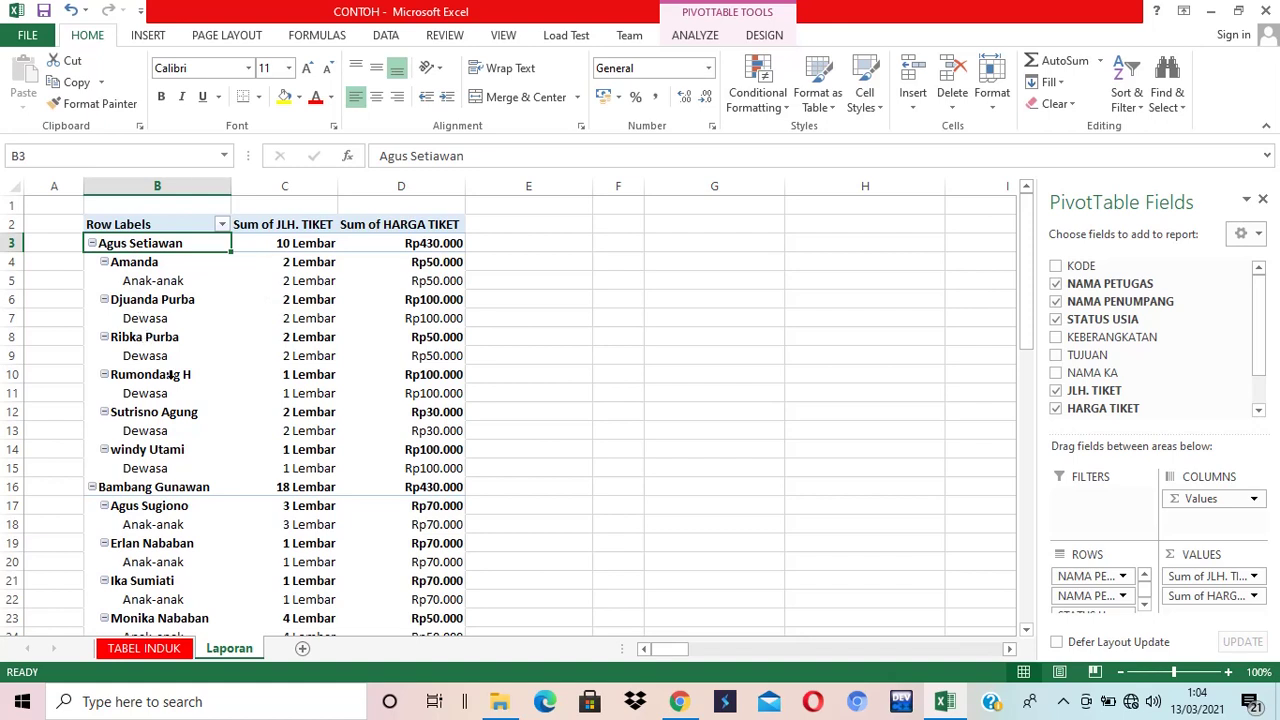
left_click(194, 487)
scroll(209, 430, "down", 1)
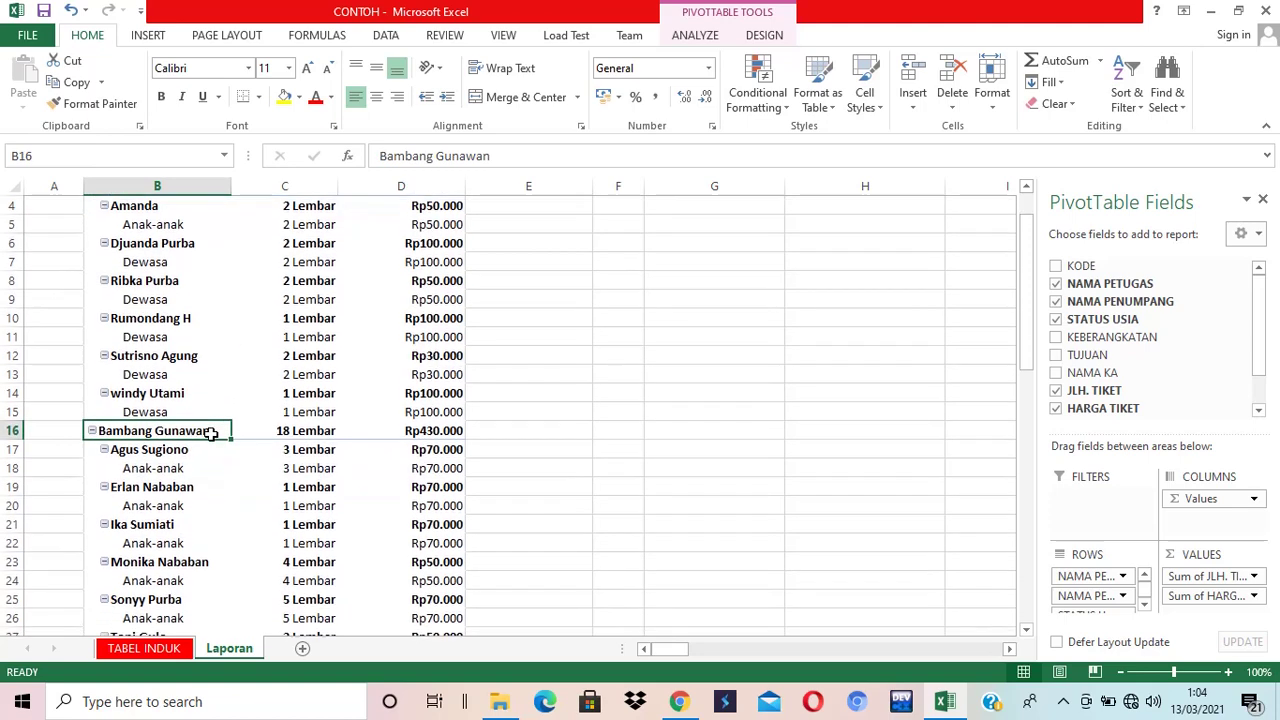
scroll(161, 436, "down", 1)
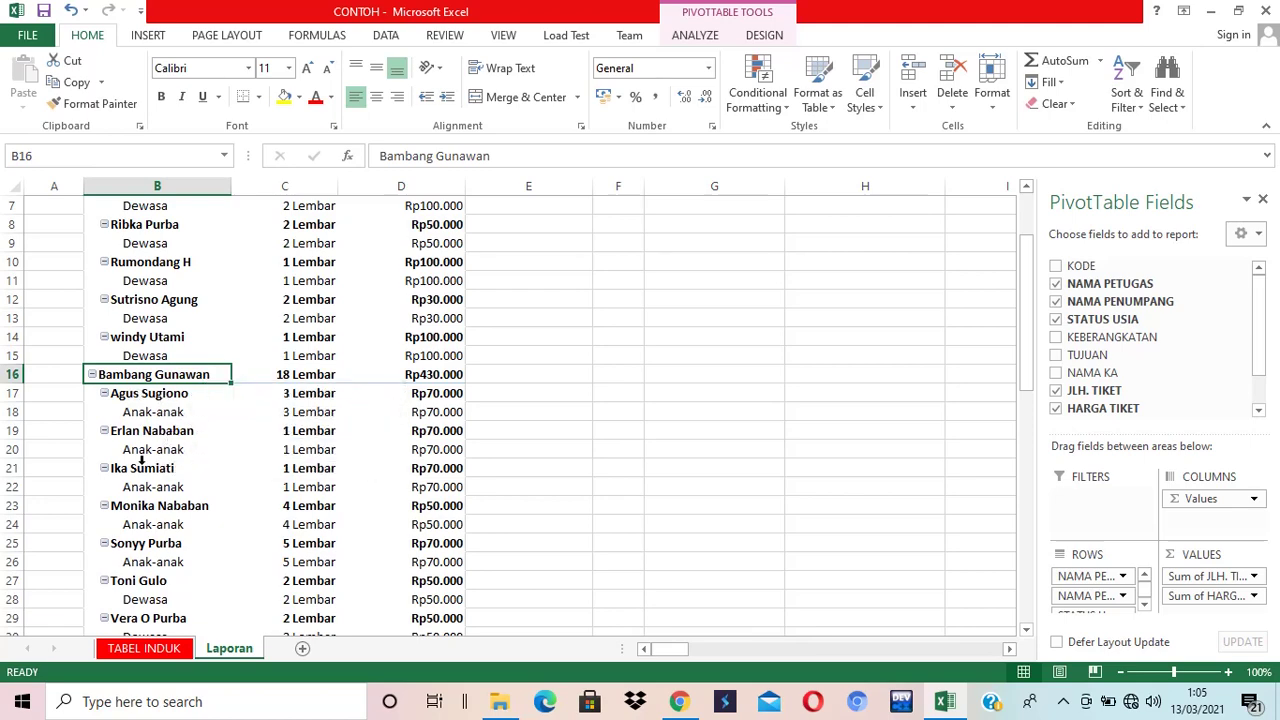
scroll(135, 470, "down", 1)
scroll(135, 470, "down", 1)
scroll(187, 566, "down", 2)
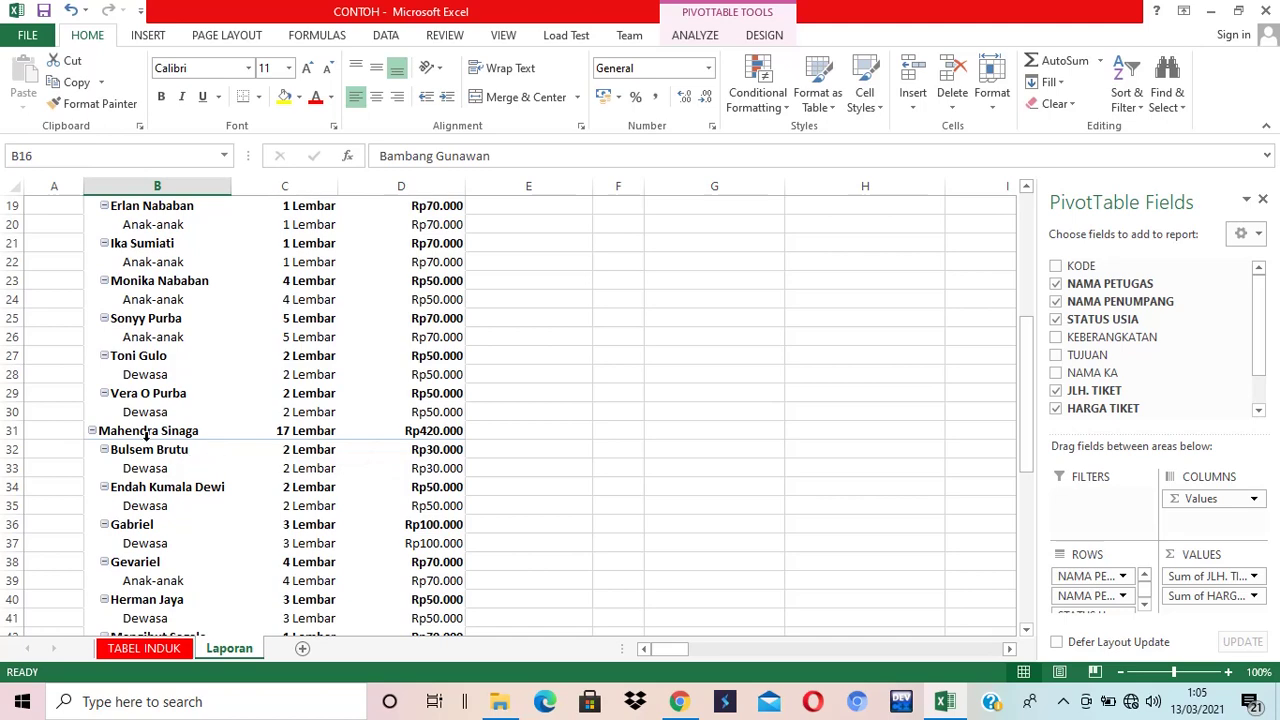
scroll(157, 540, "down", 3)
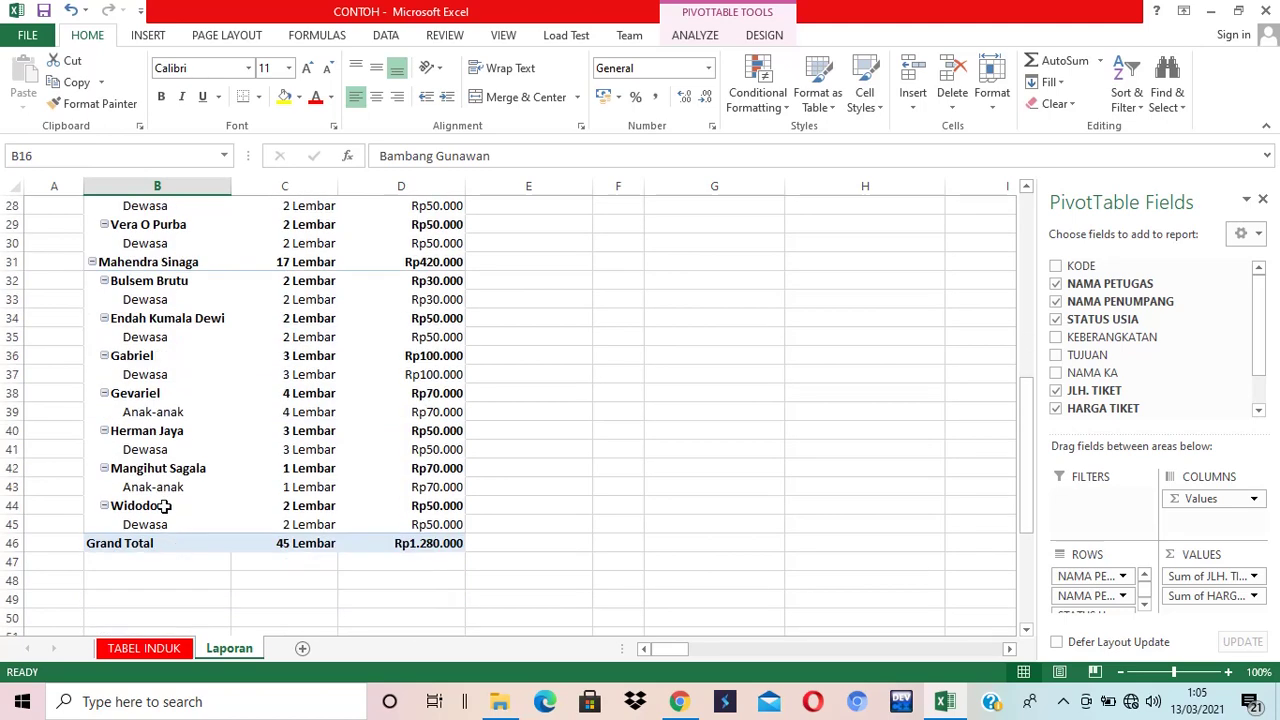
scroll(183, 543, "up", 9)
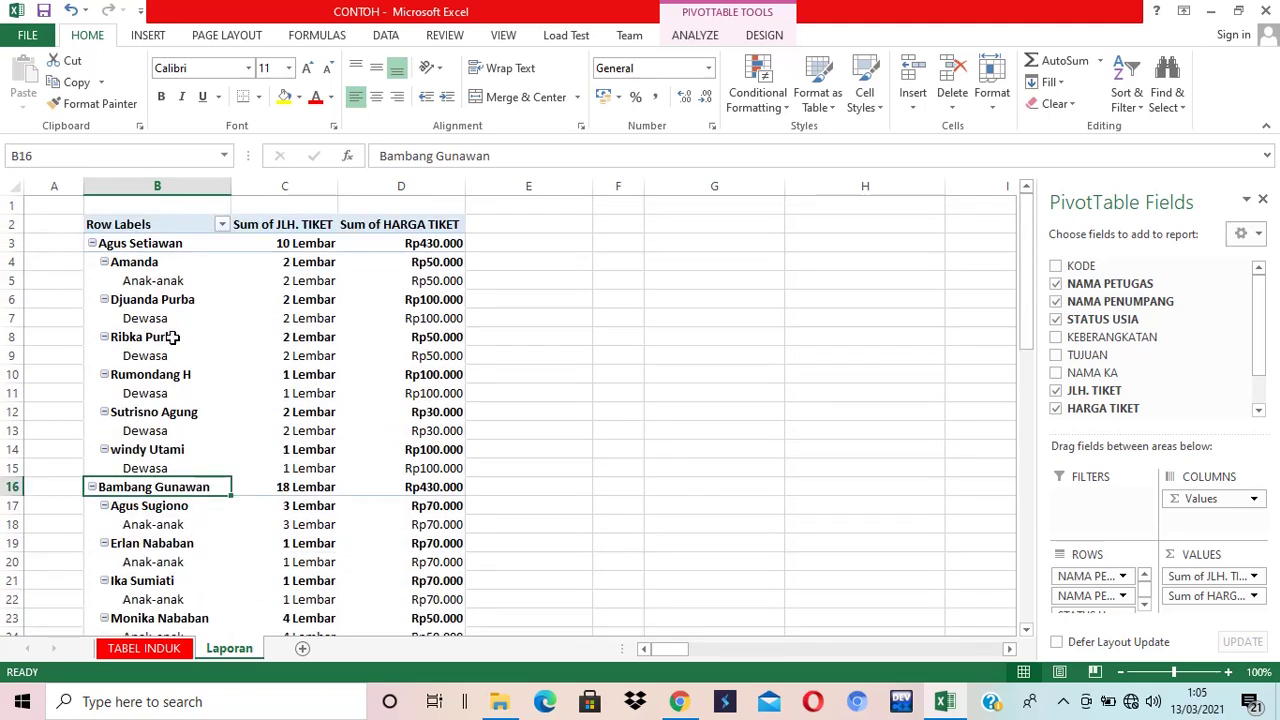
left_click(140, 299)
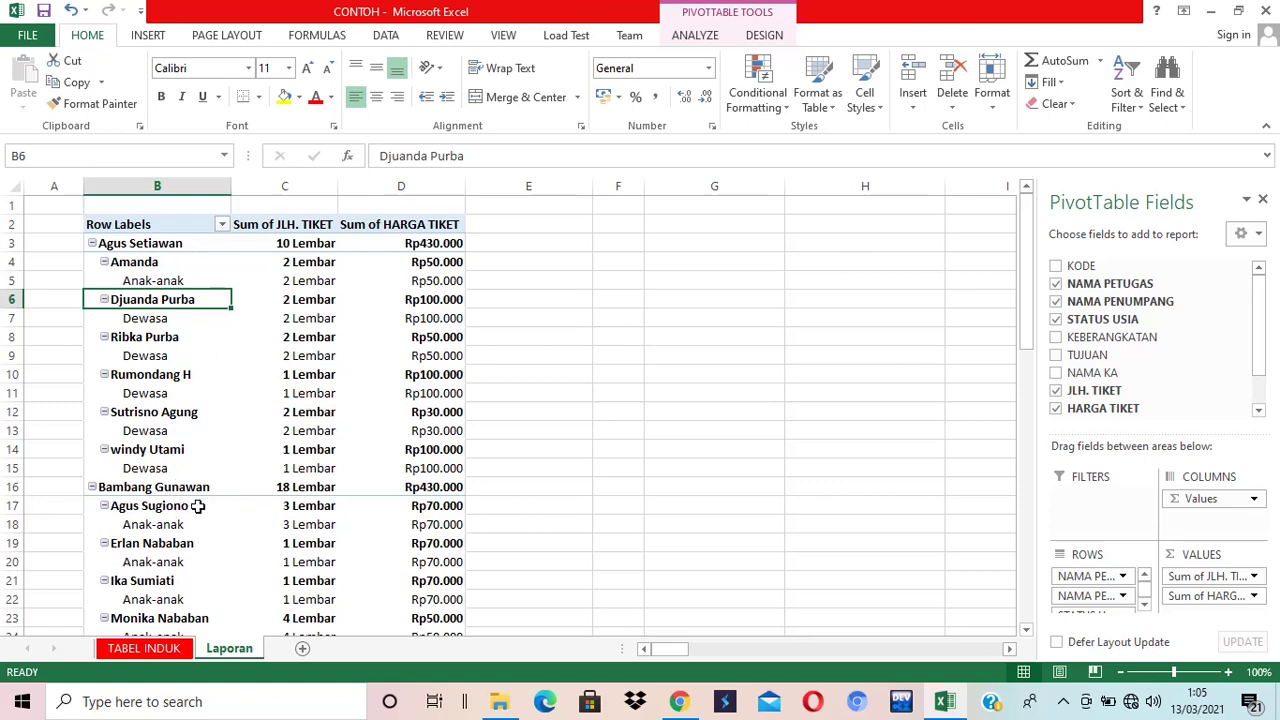
scroll(198, 507, "down", 2)
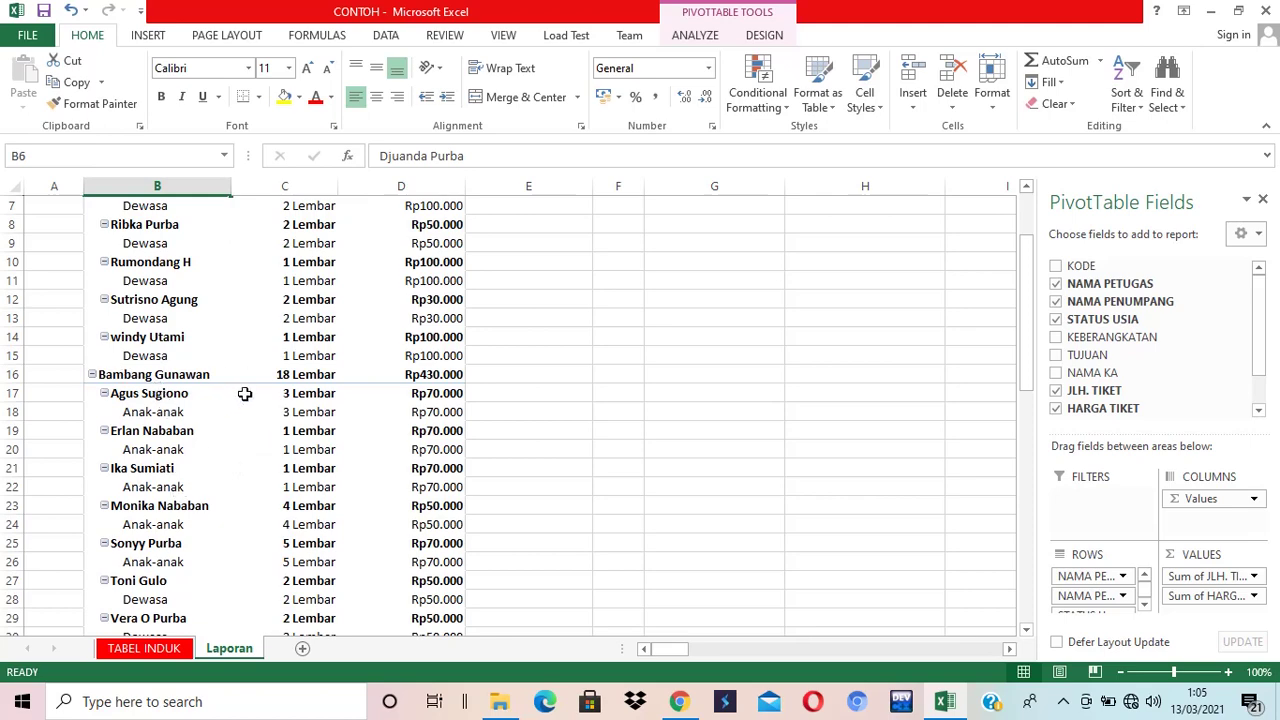
scroll(247, 394, "up", 2)
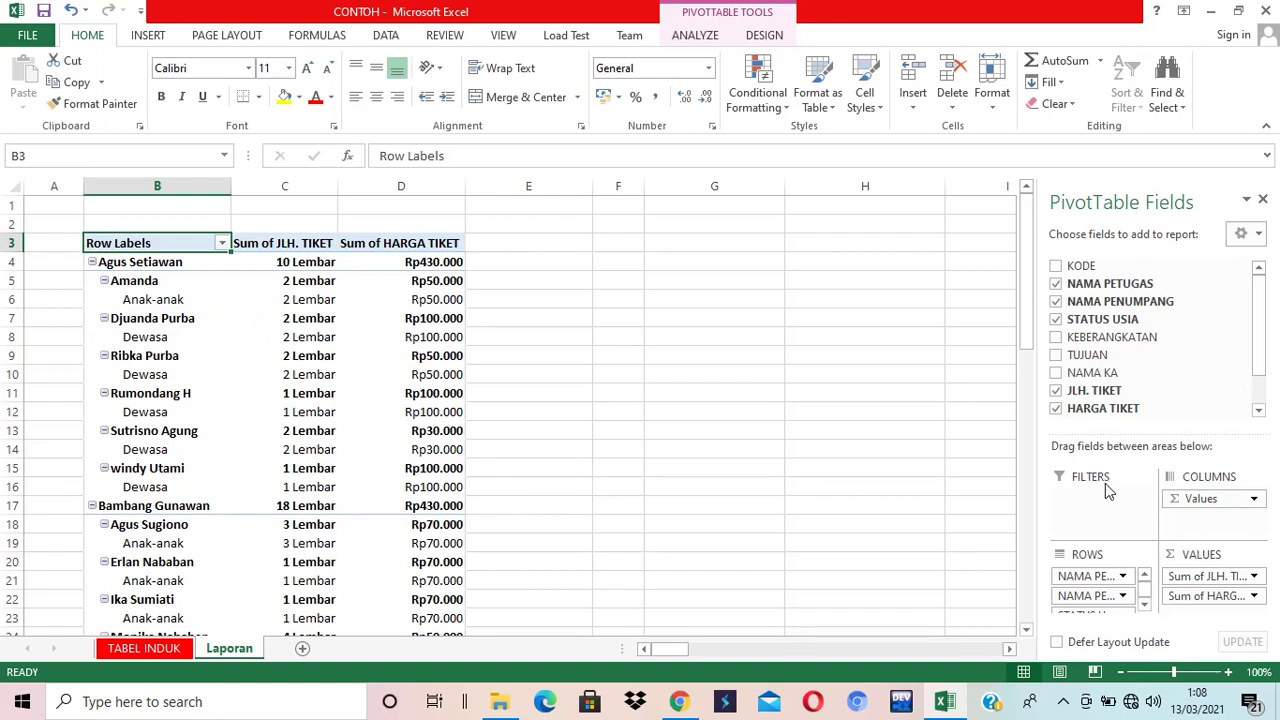
Move the NAMA PENUMPANG field from the PivotTable's rows to its report filter
left_click(1108, 596)
left_click(947, 582)
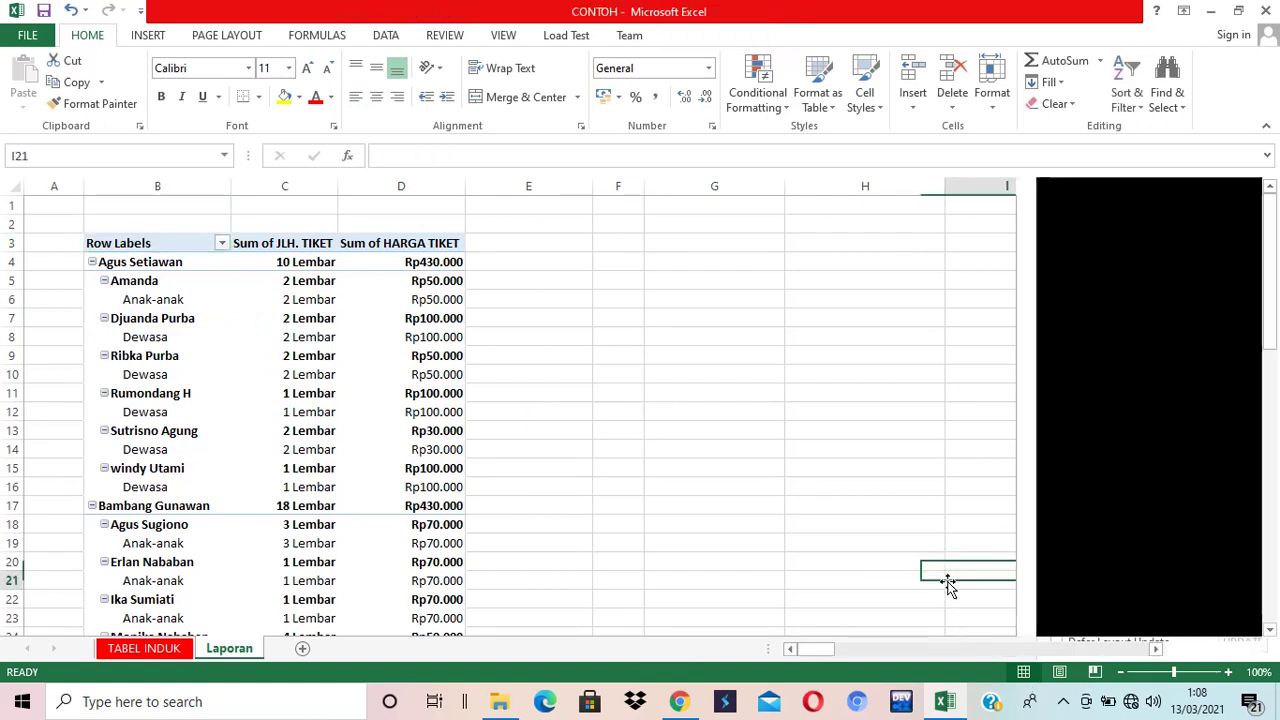
left_click(118, 242)
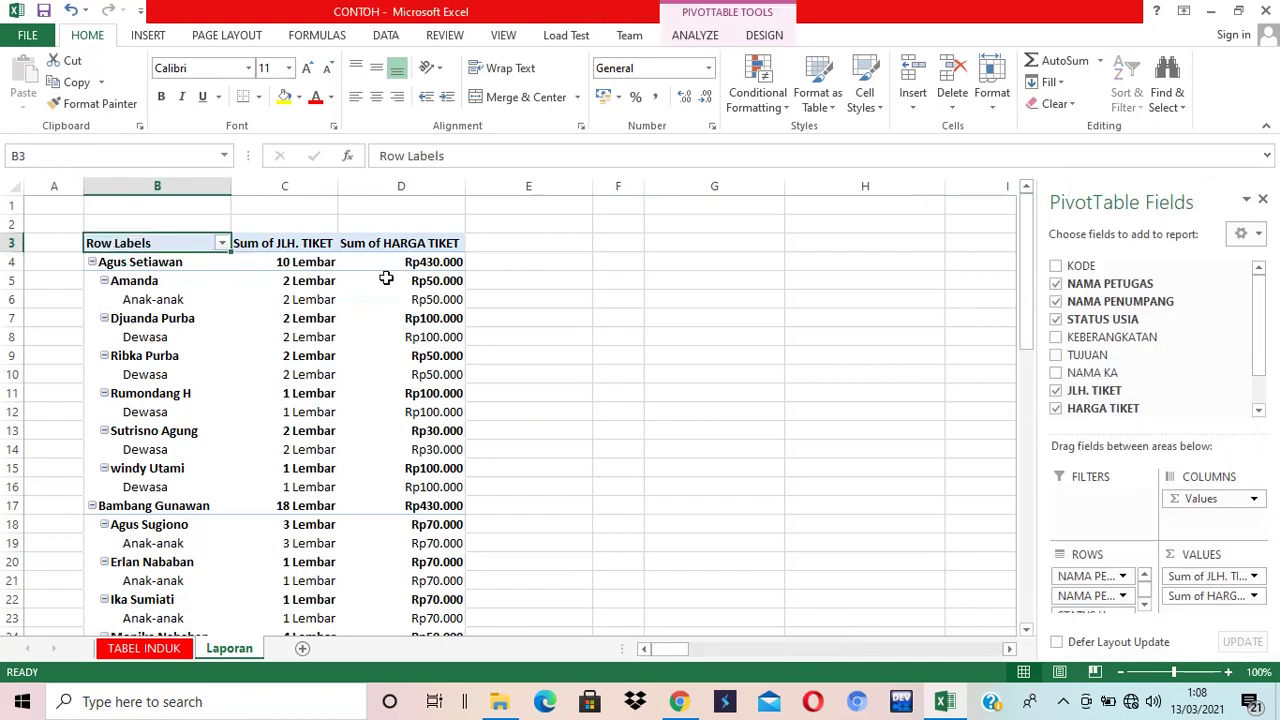
left_click(1086, 597)
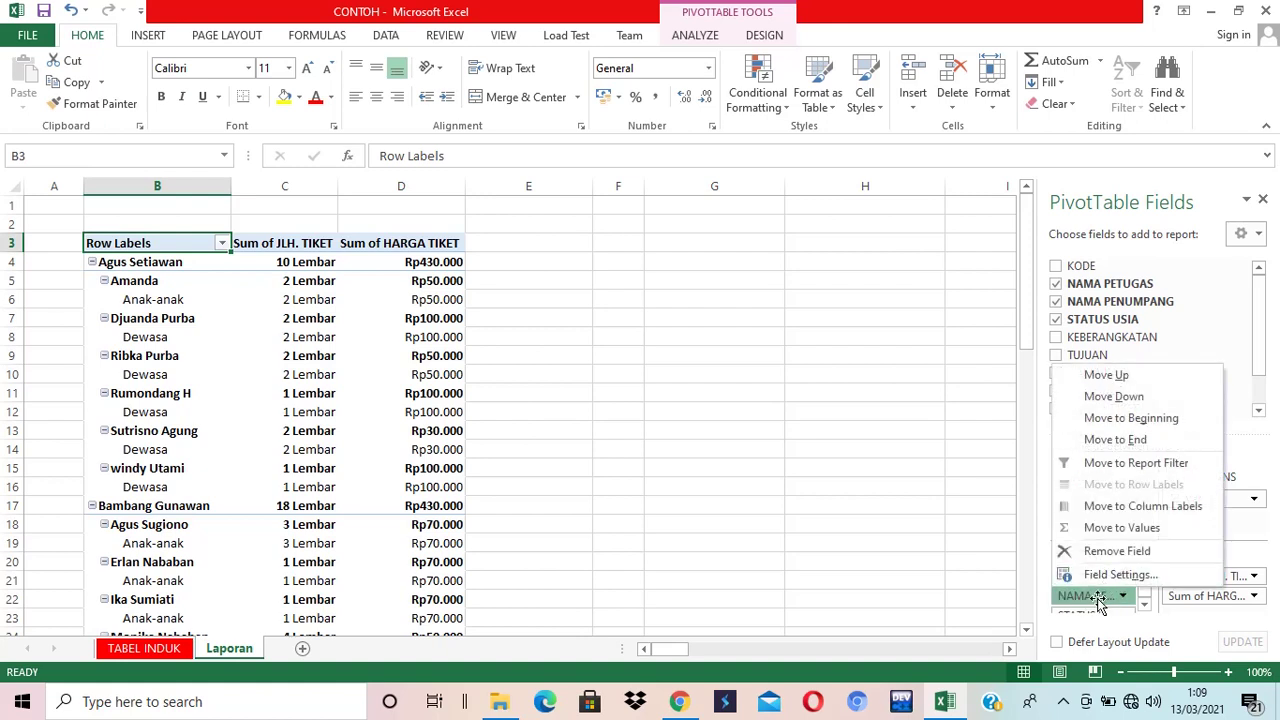
left_click_drag(1098, 600, 1099, 502)
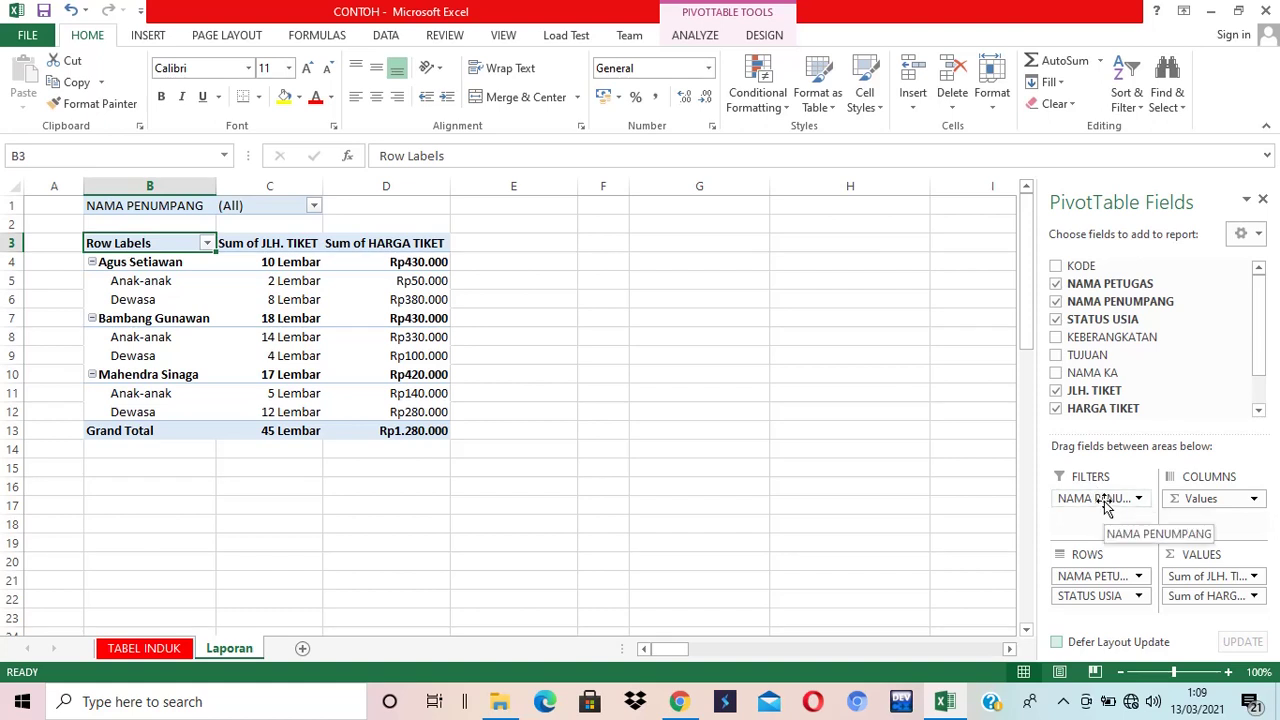
Return NAMA PENUMPANG to the first place in the PivotTable's rows and make NAMA PETUGAS the report filter
mouse_move(1105, 495)
left_mouse_down()
mouse_move(1128, 569)
mouse_move(1120, 597)
mouse_move(1094, 571)
mouse_move(1085, 508)
left_mouse_up()
left_click(1095, 576)
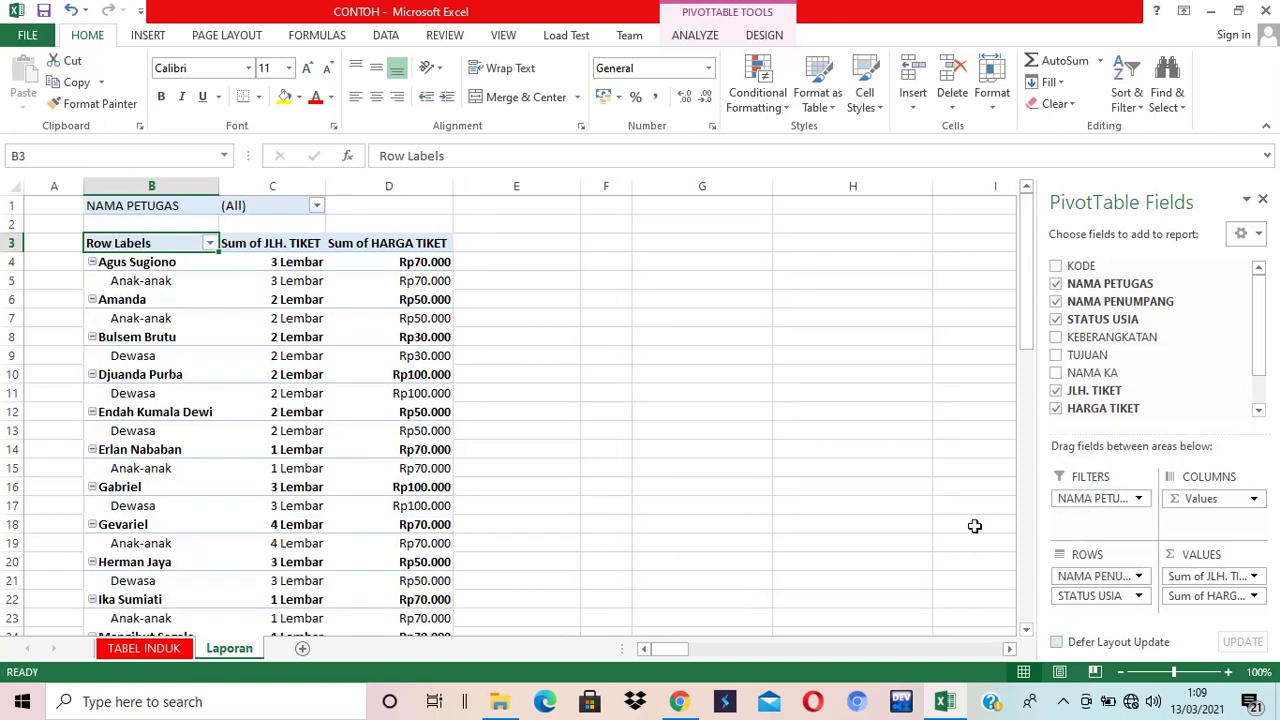
Filter the report by NAMA PETUGAS to show only the second officer in the list
left_click(317, 208)
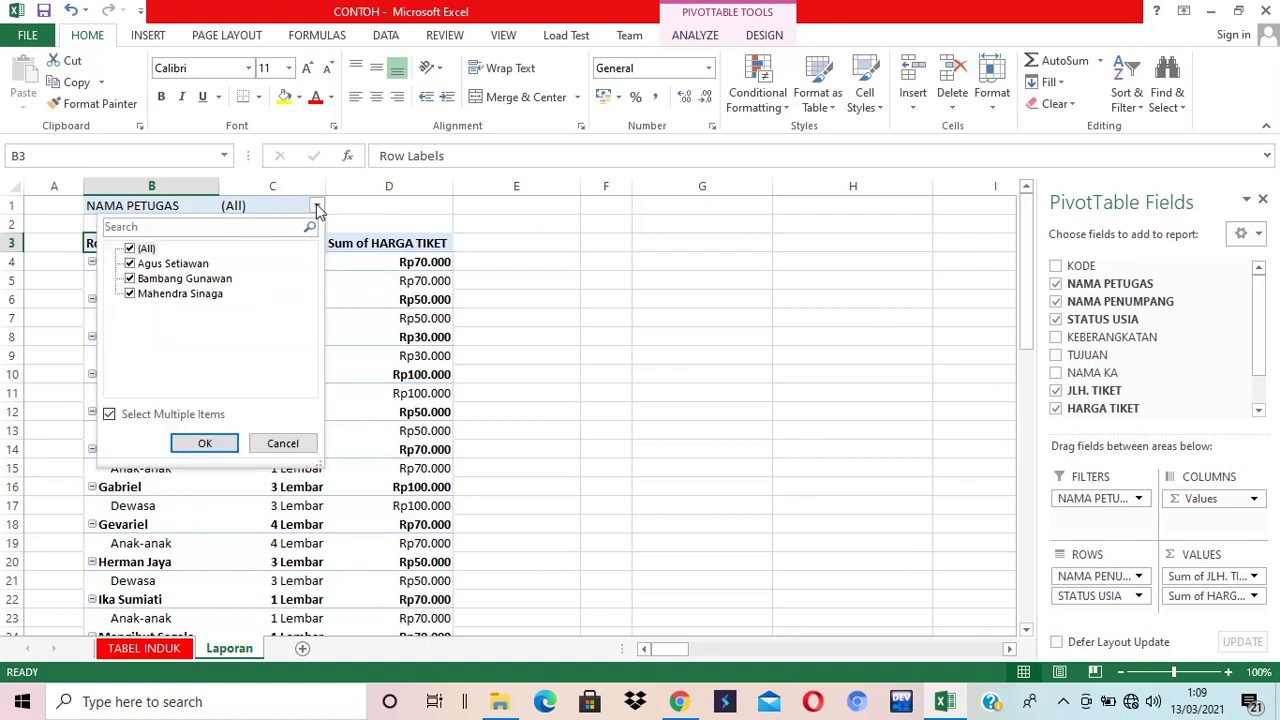
left_click(129, 250)
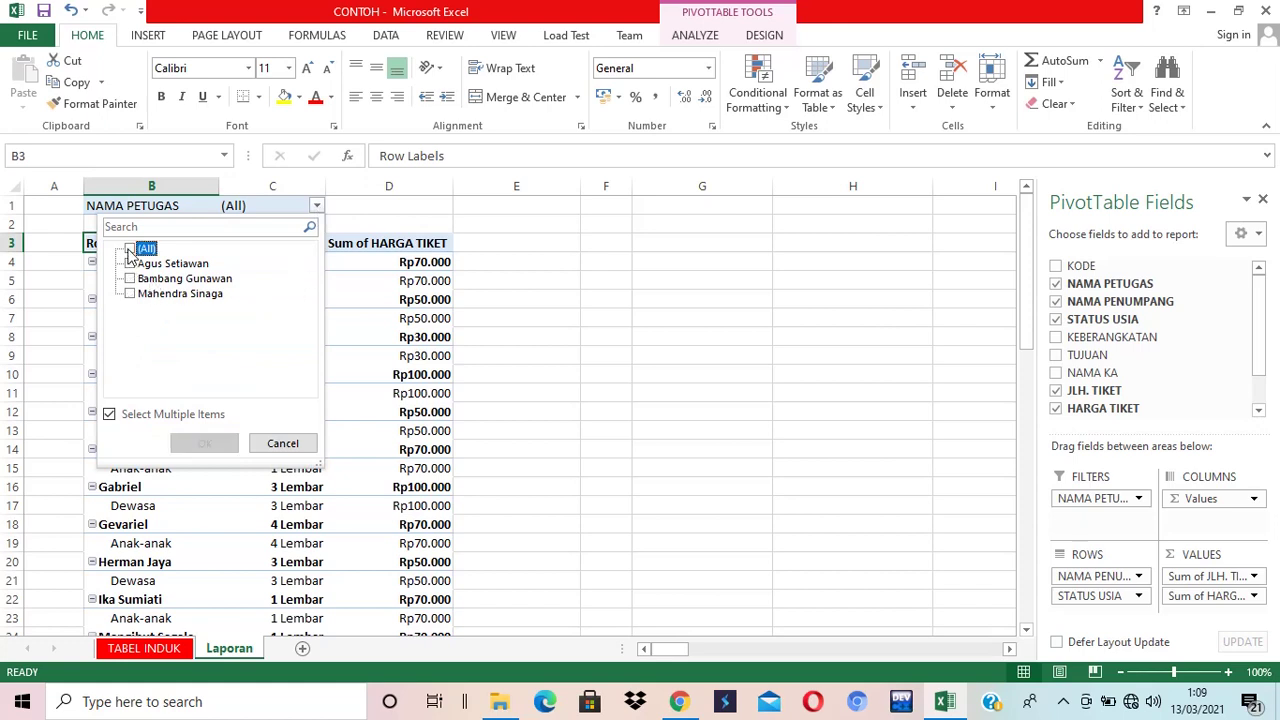
left_click(130, 279)
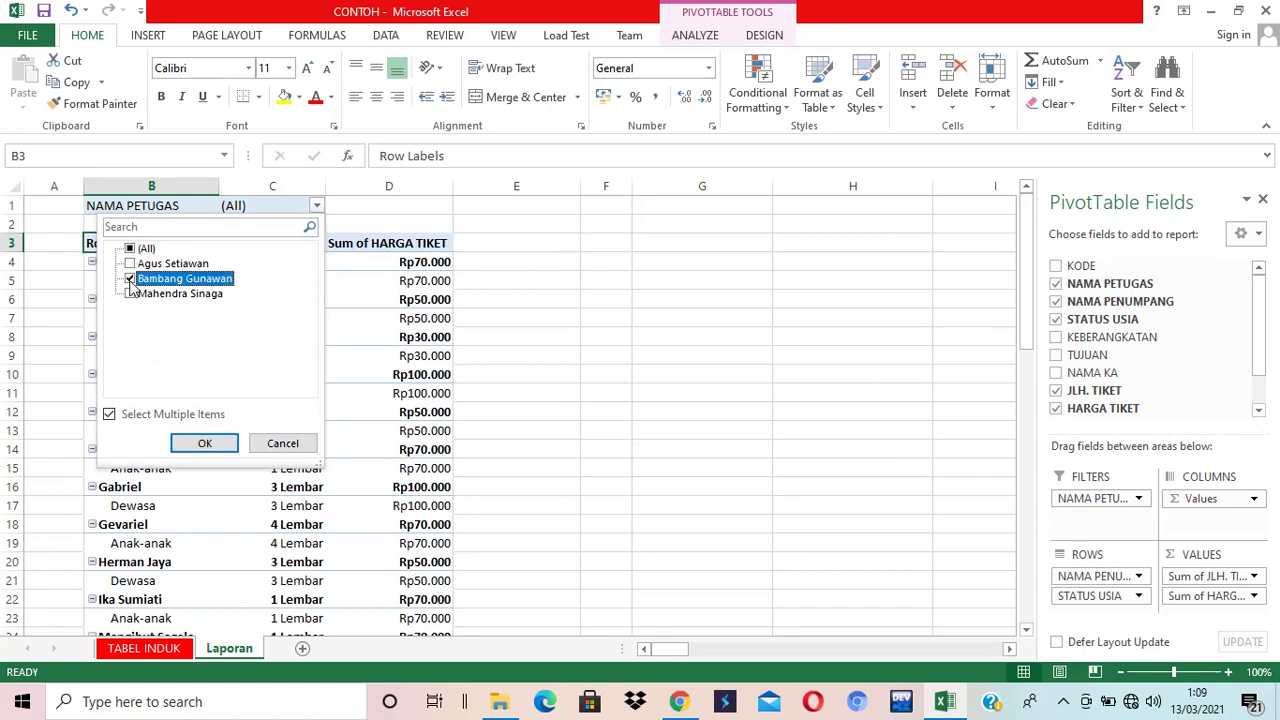
left_click(218, 446)
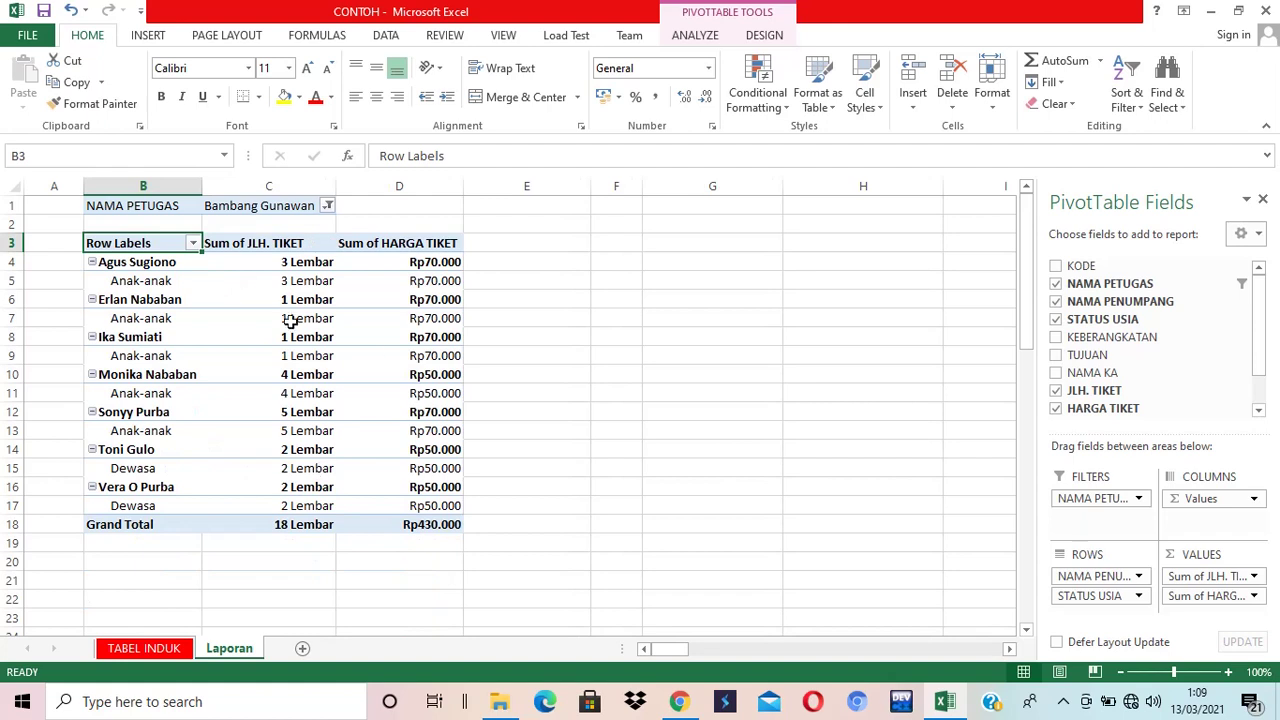
left_click(596, 357)
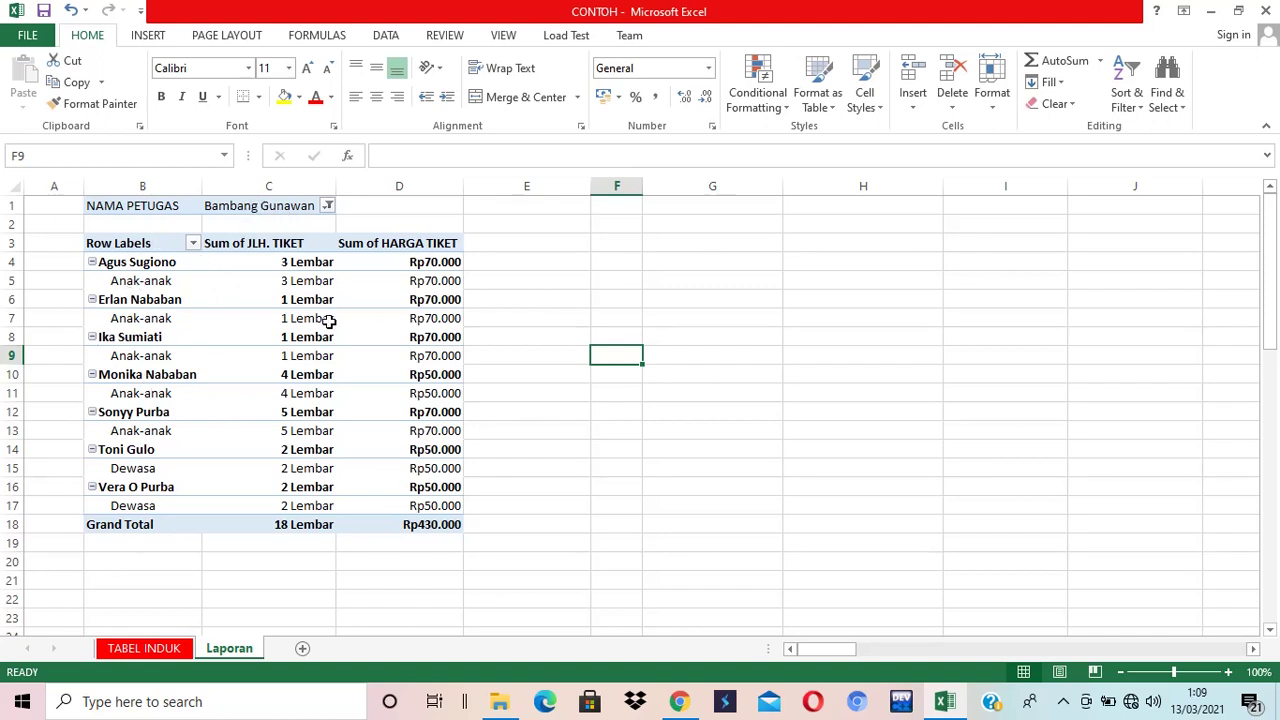
Reset the NAMA PETUGAS report filter to include all officers
left_click(327, 207)
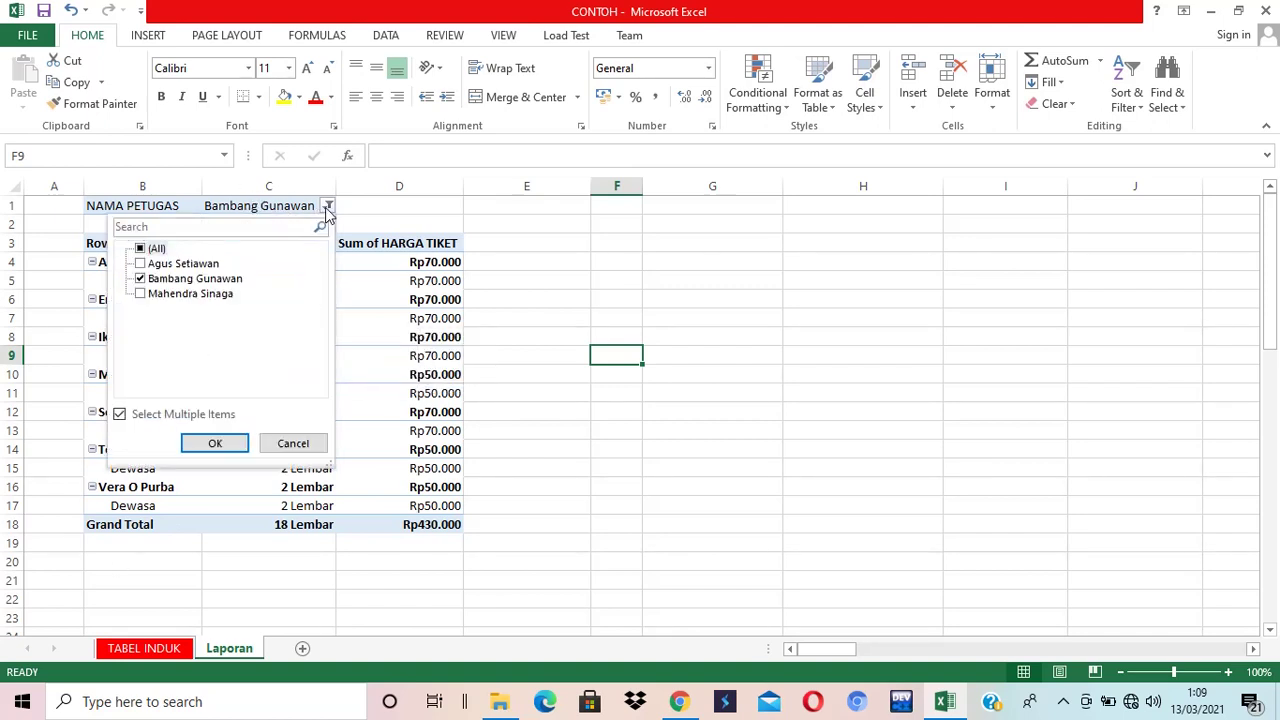
left_click(141, 250)
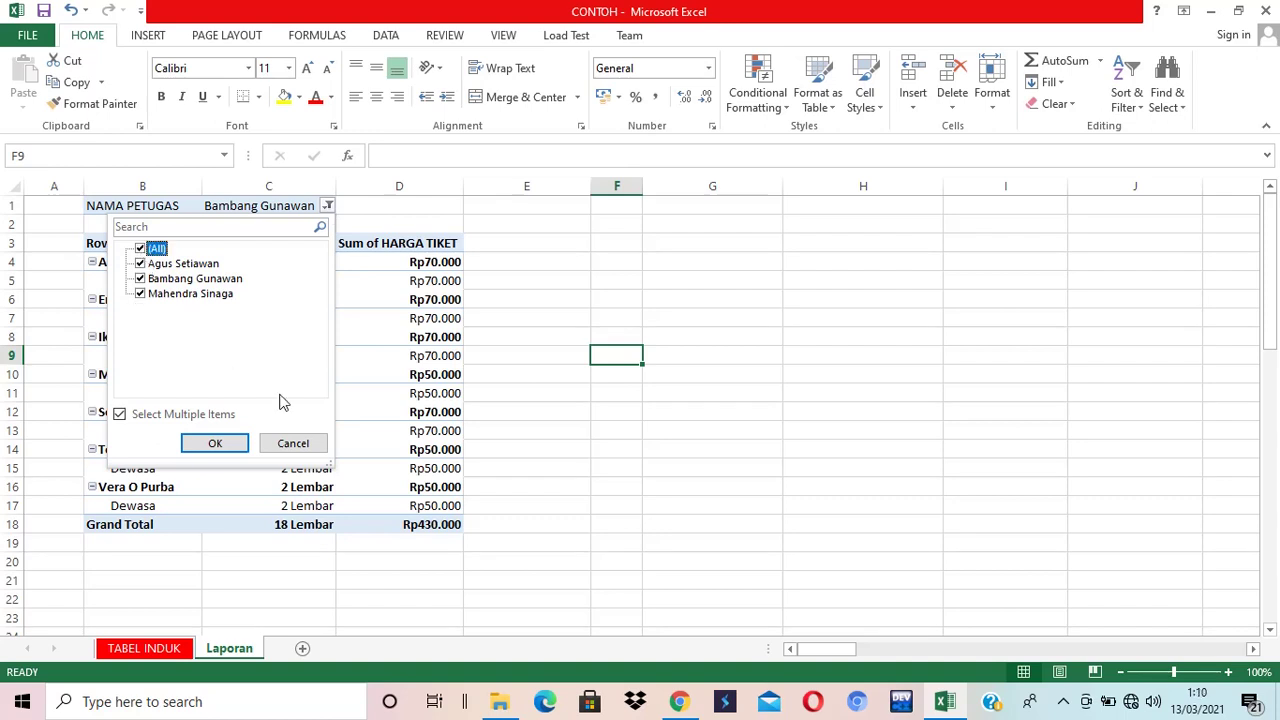
left_click(222, 443)
left_click(686, 450)
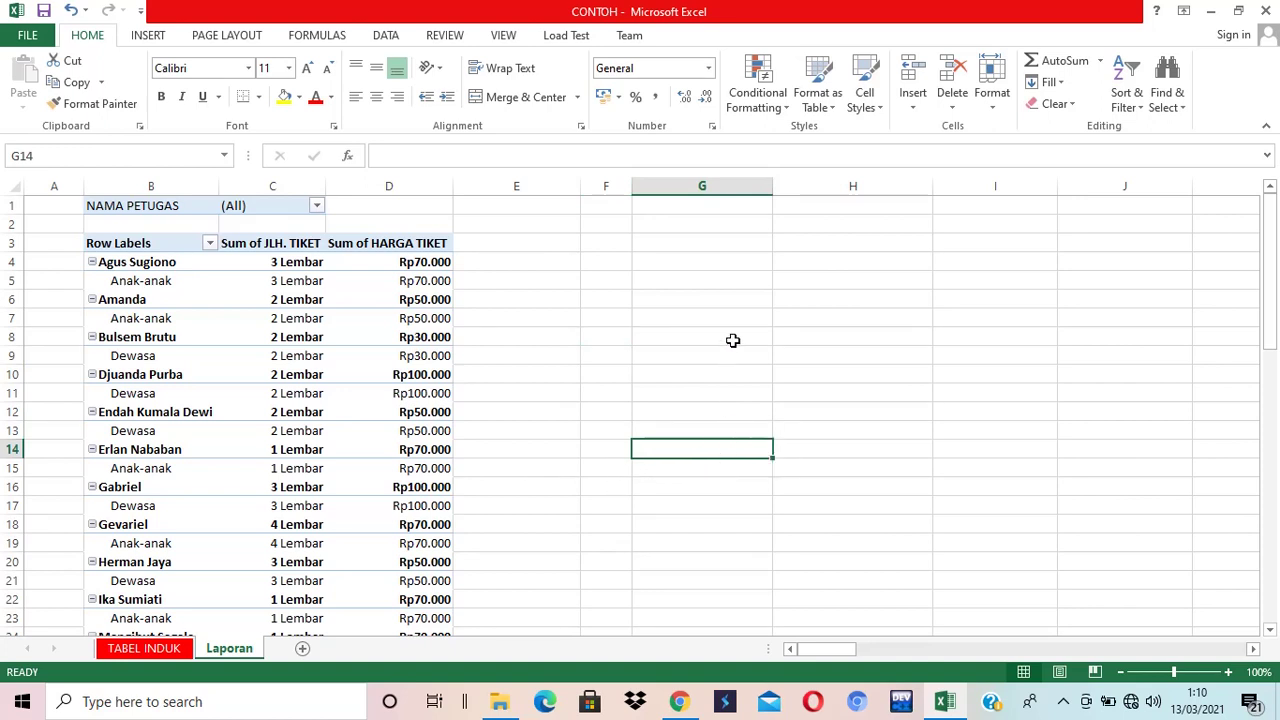
Select the train departure table B6:K26, including its header row, on the TABEL INDUK sheet
left_click(165, 648)
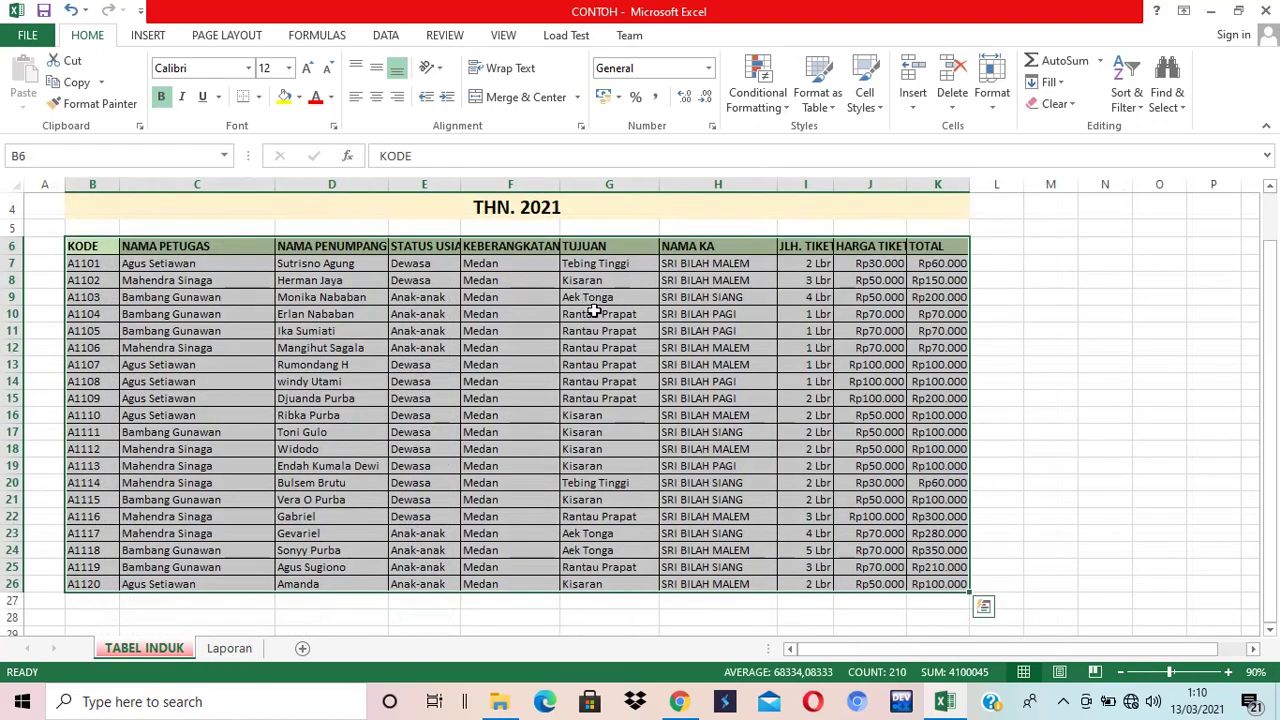
left_click(600, 348)
scroll(602, 350, "up", 1)
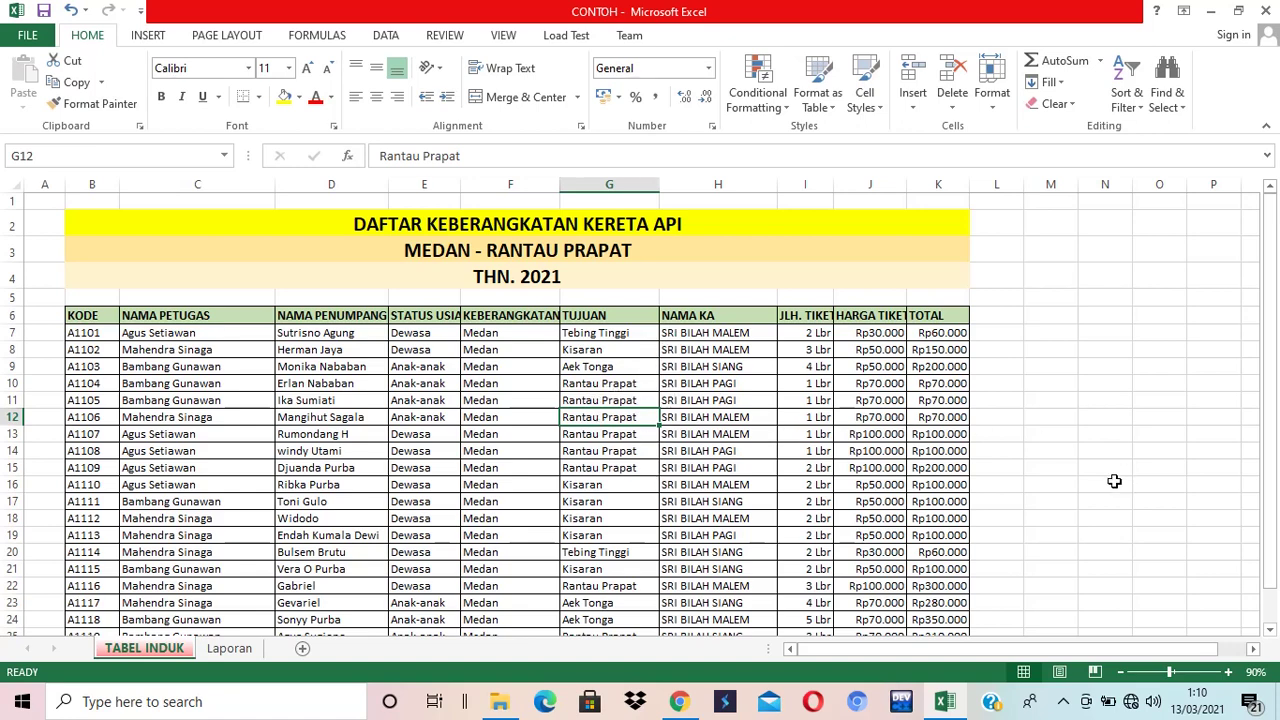
left_click(576, 503)
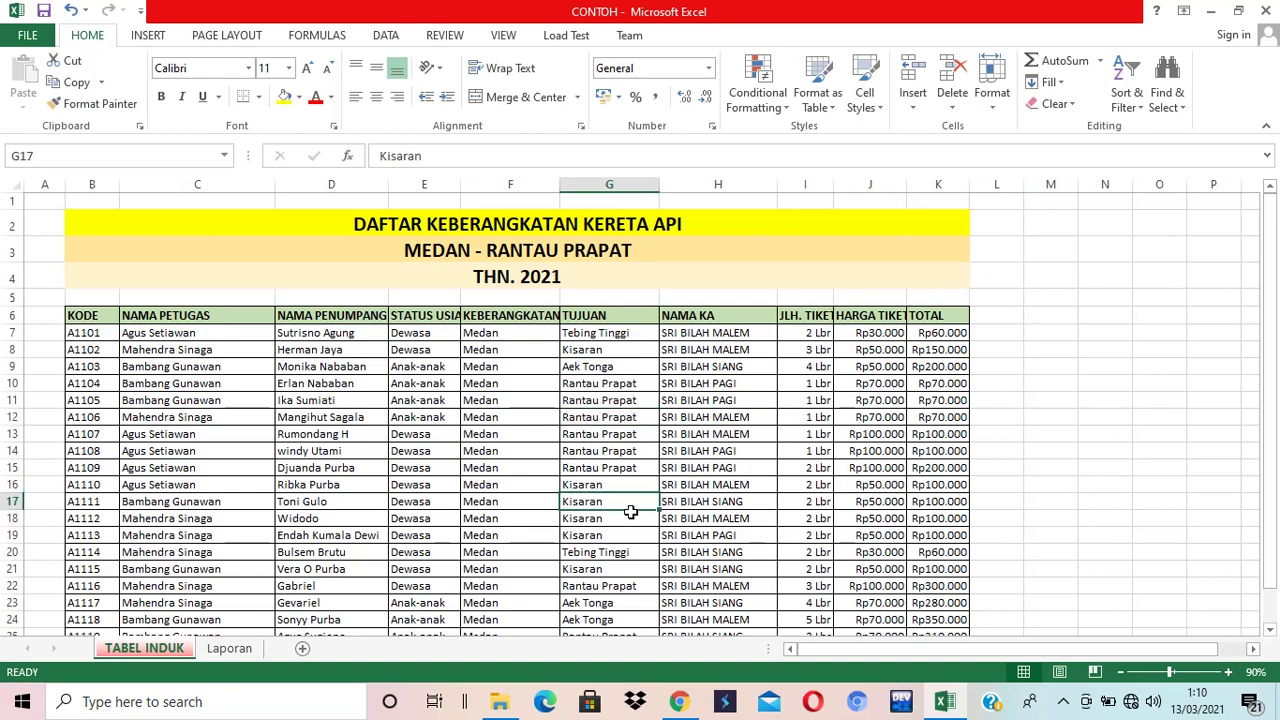
left_click_drag(92, 316, 928, 391)
scroll(555, 533, "up", 5)
scroll(555, 533, "down", 2)
scroll(555, 530, "up", 2)
scroll(556, 526, "down", 1)
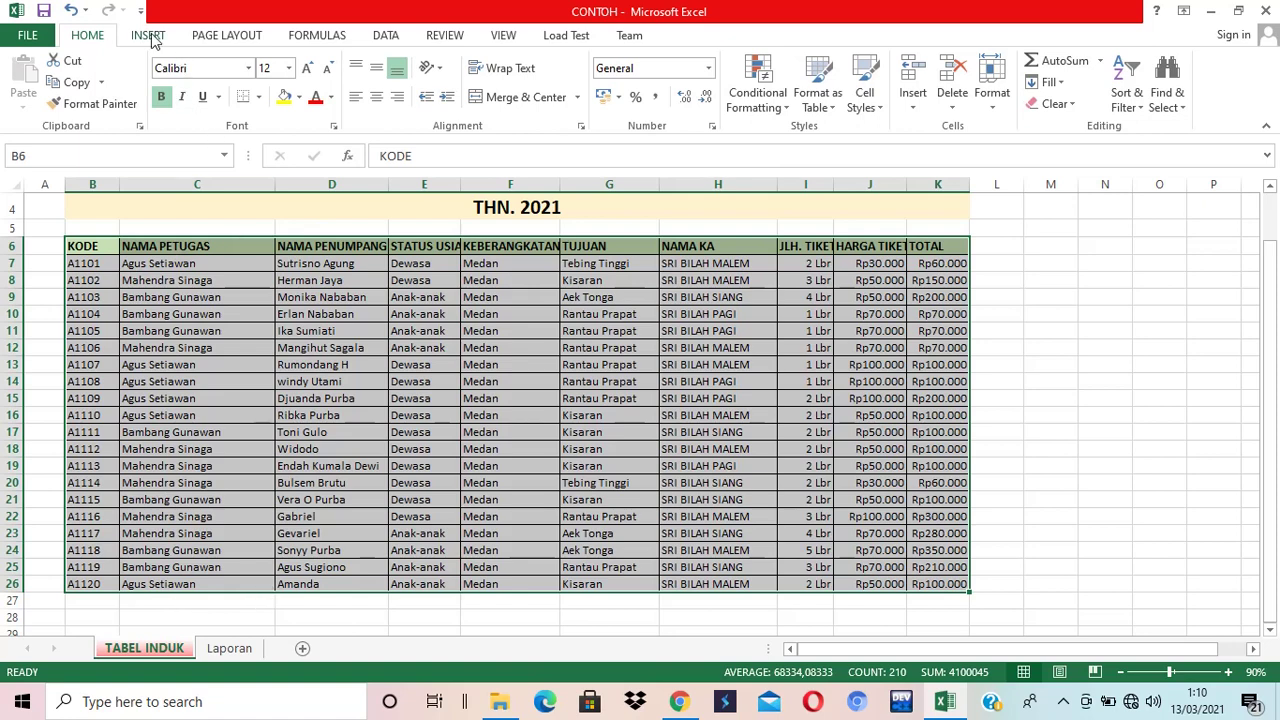
Create a second PivotTable from the selected departure table, placed on the existing Laporan sheet at cell G2
left_click(147, 35)
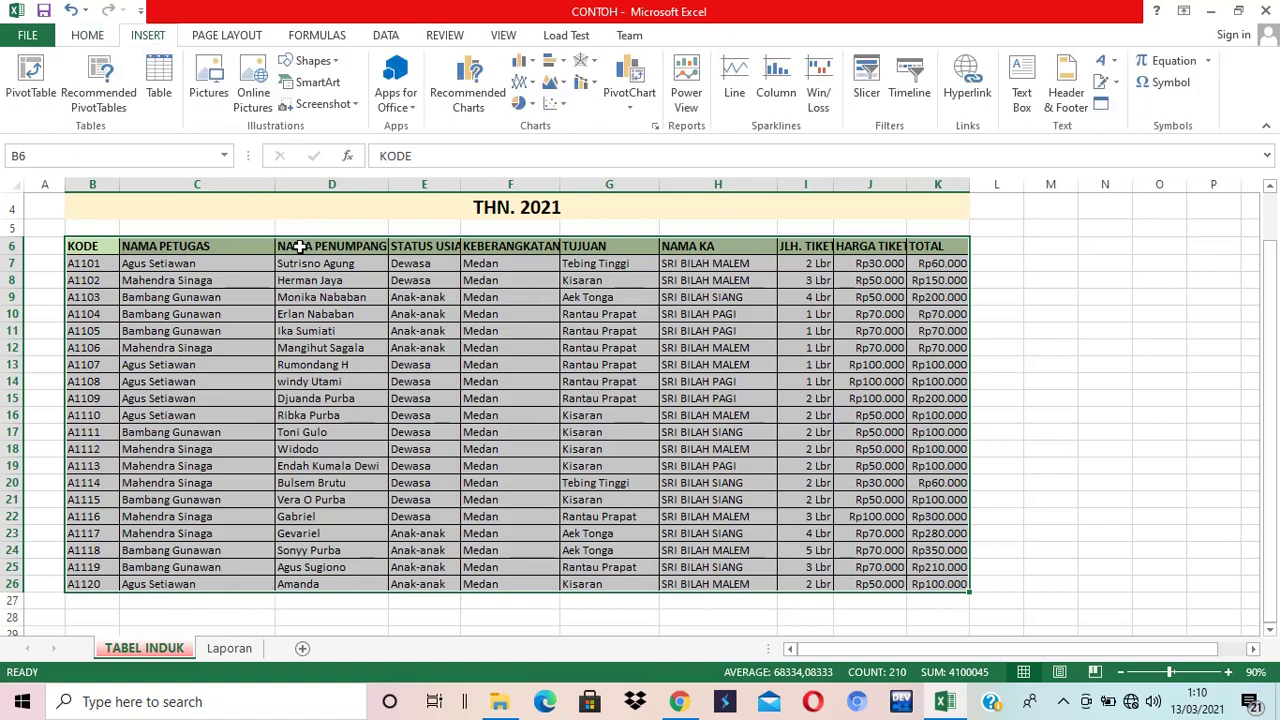
left_click(32, 92)
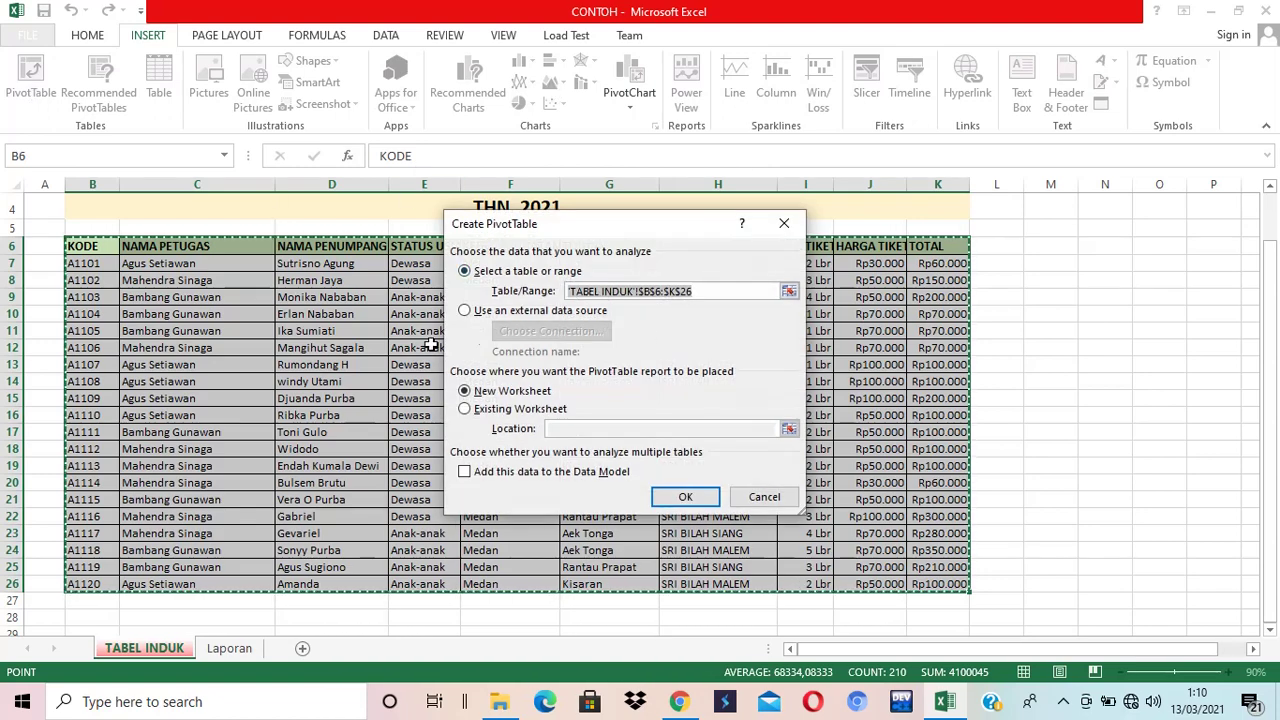
left_click(512, 409)
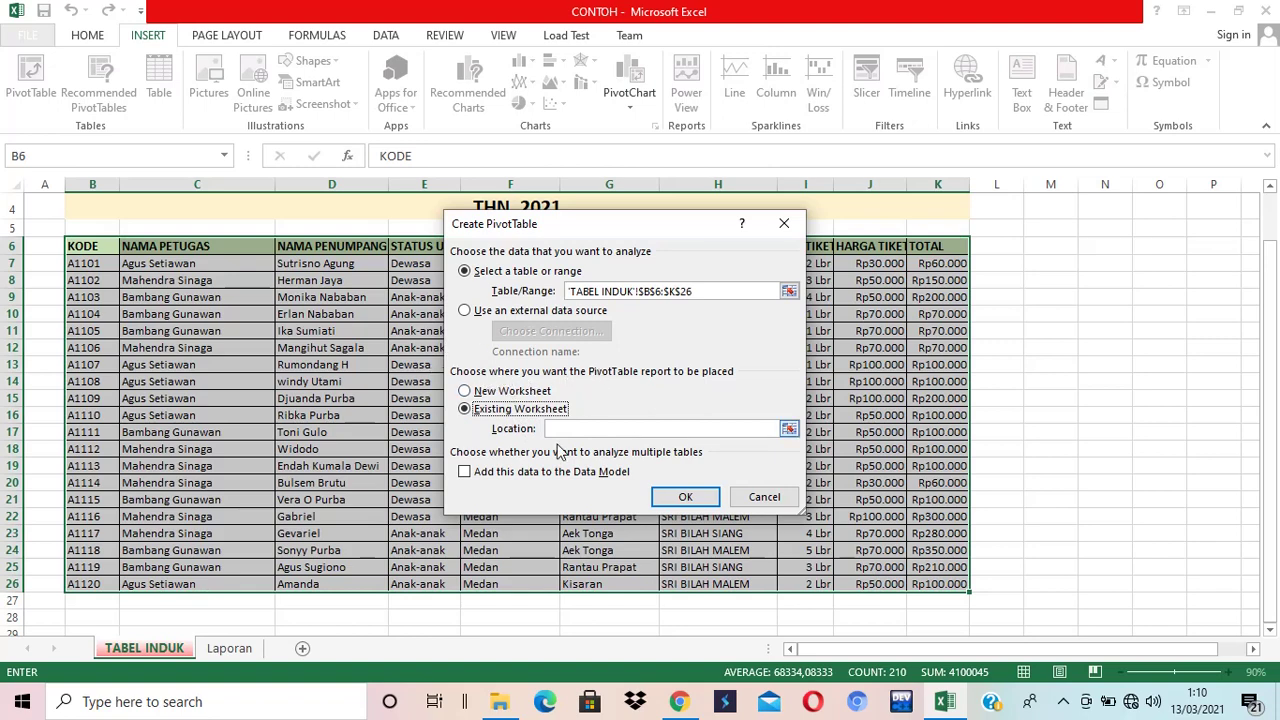
left_click(789, 428)
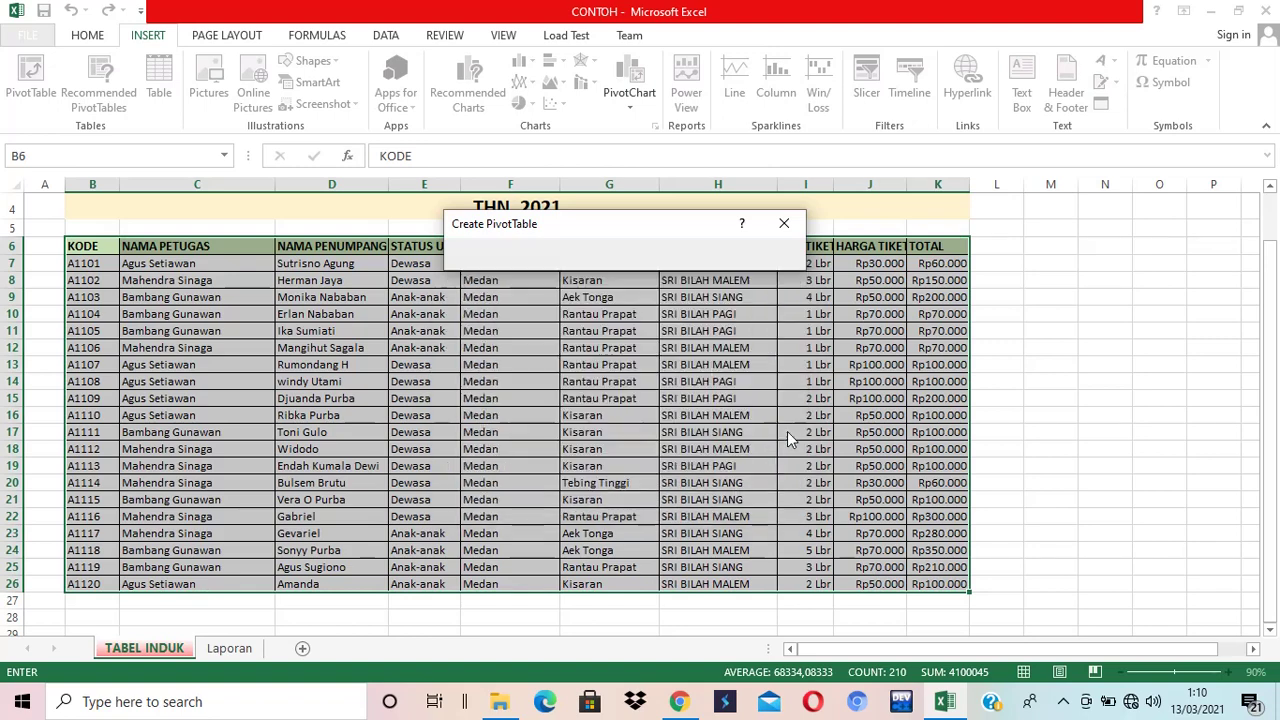
left_click(240, 651)
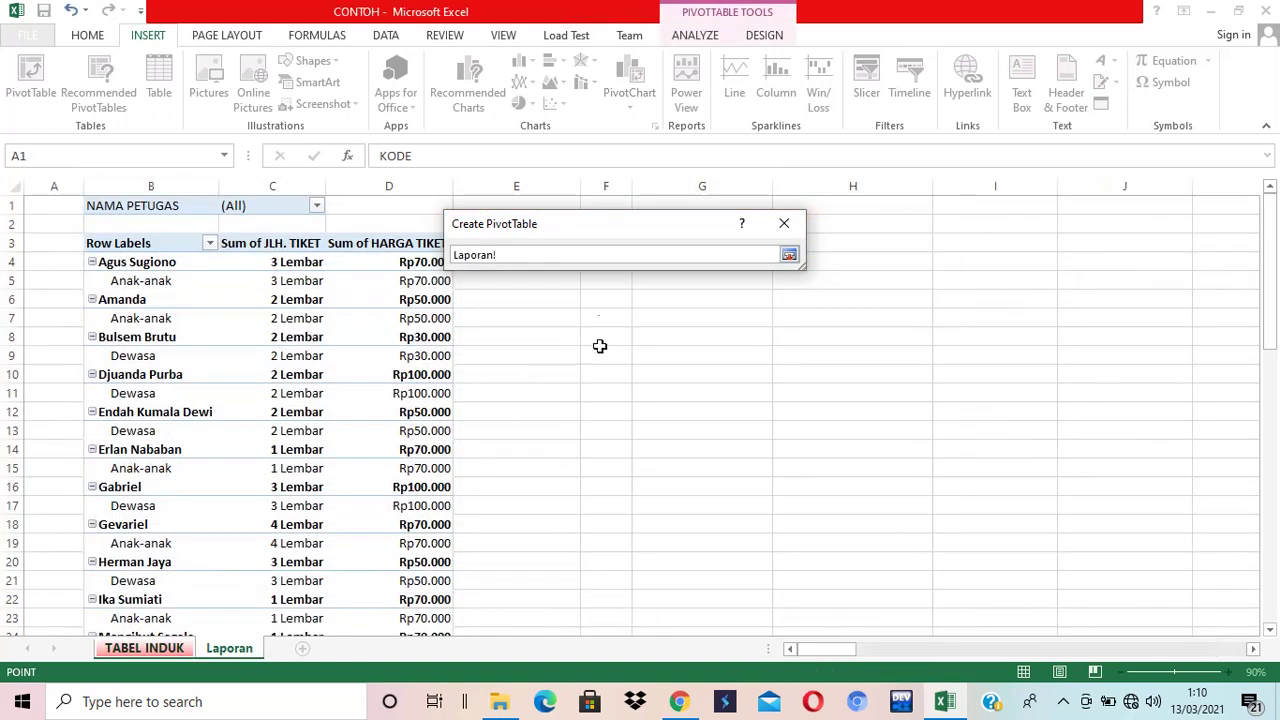
left_click_drag(586, 226, 934, 284)
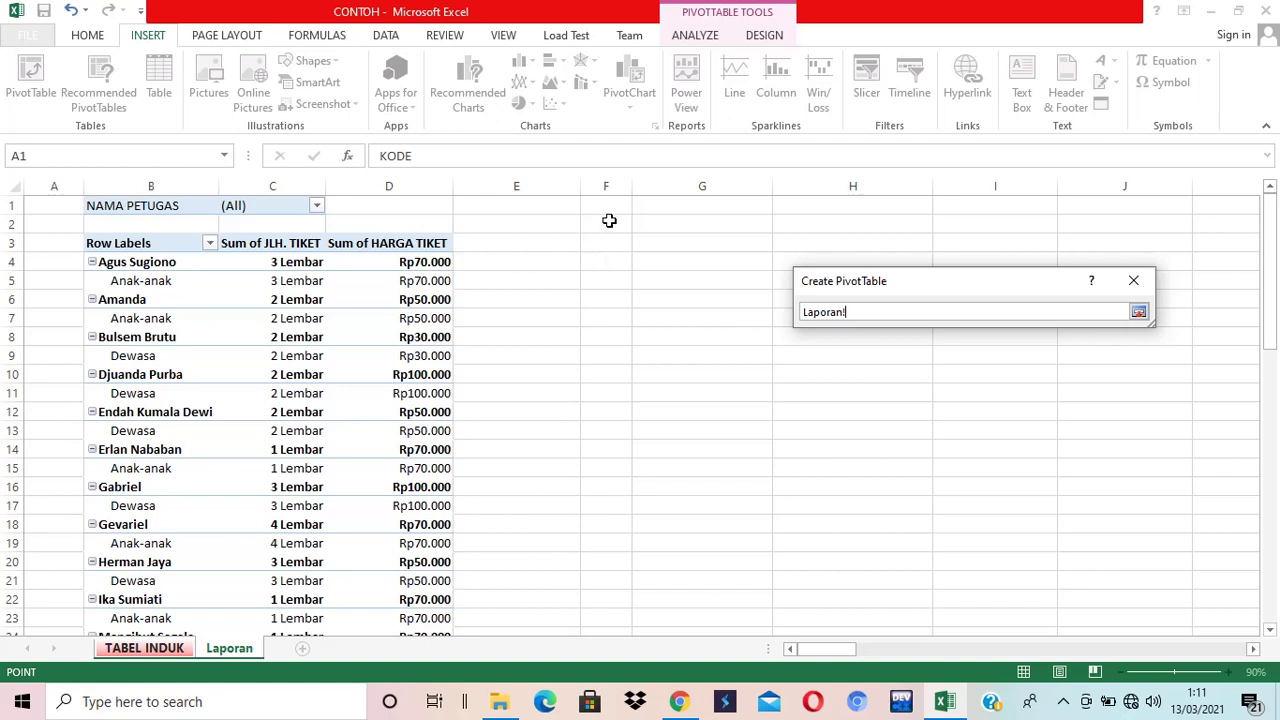
left_click(609, 220)
left_click(680, 222)
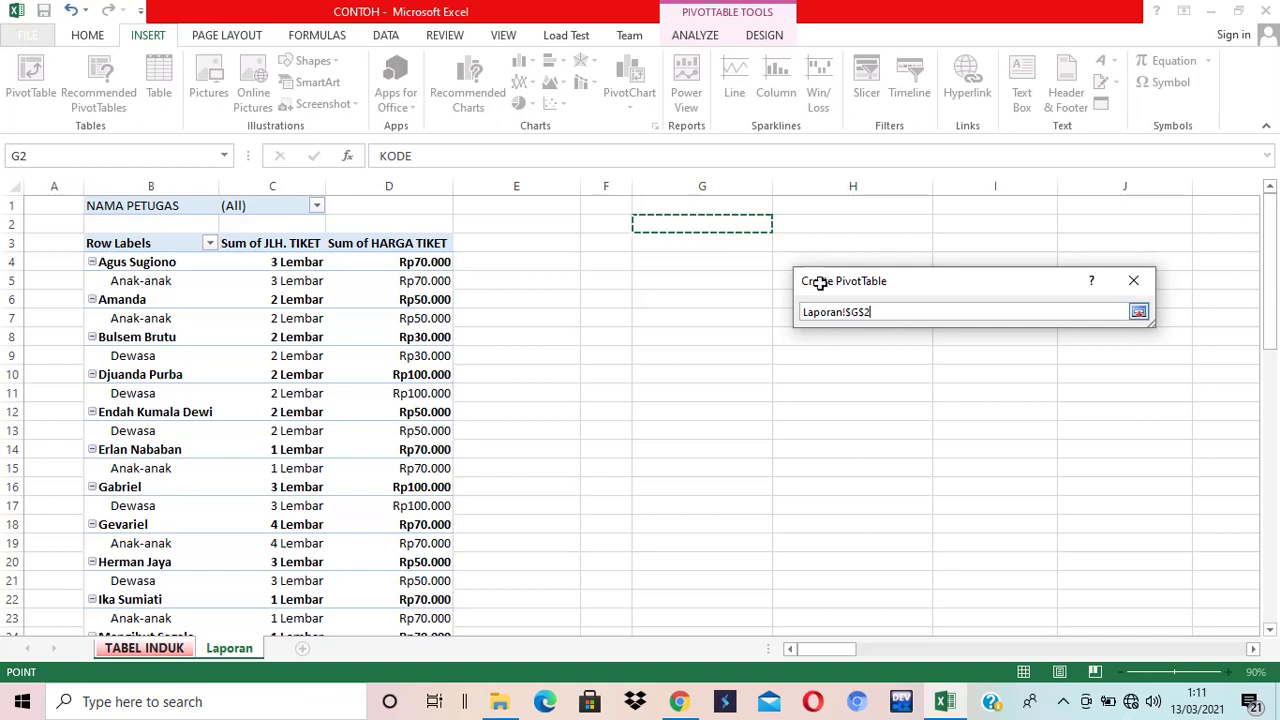
left_click(1138, 311)
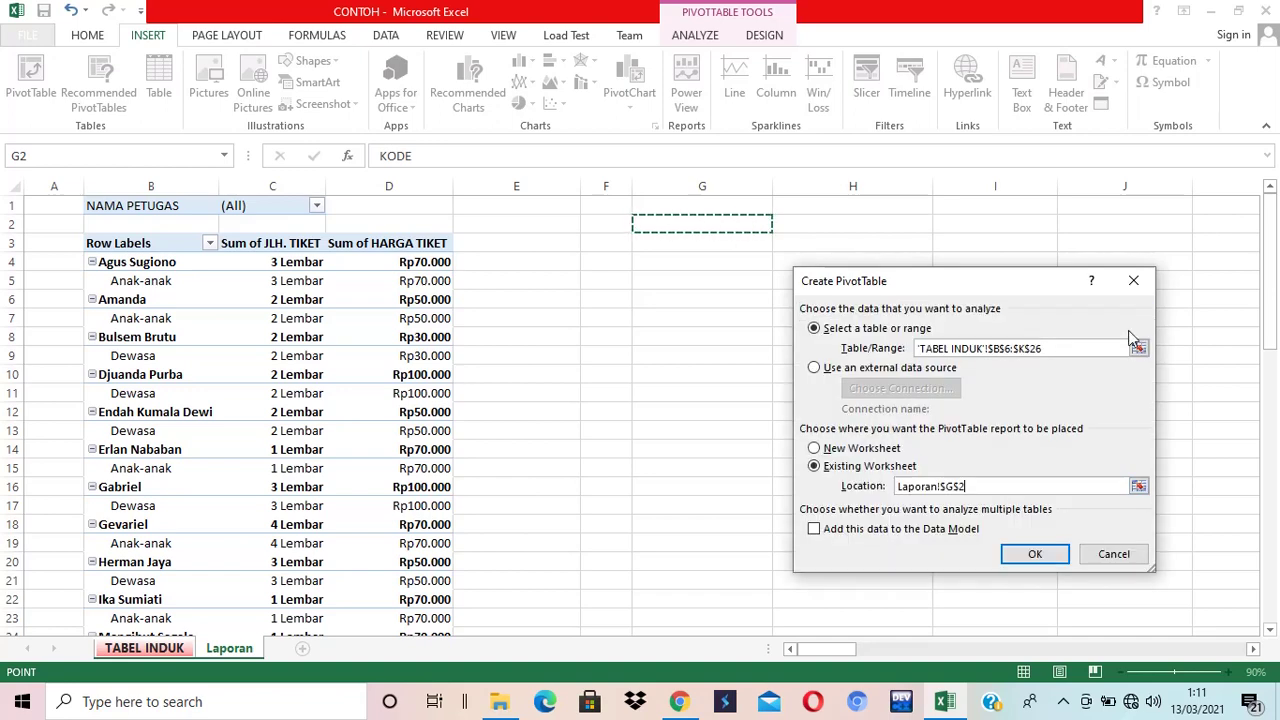
left_click(1030, 556)
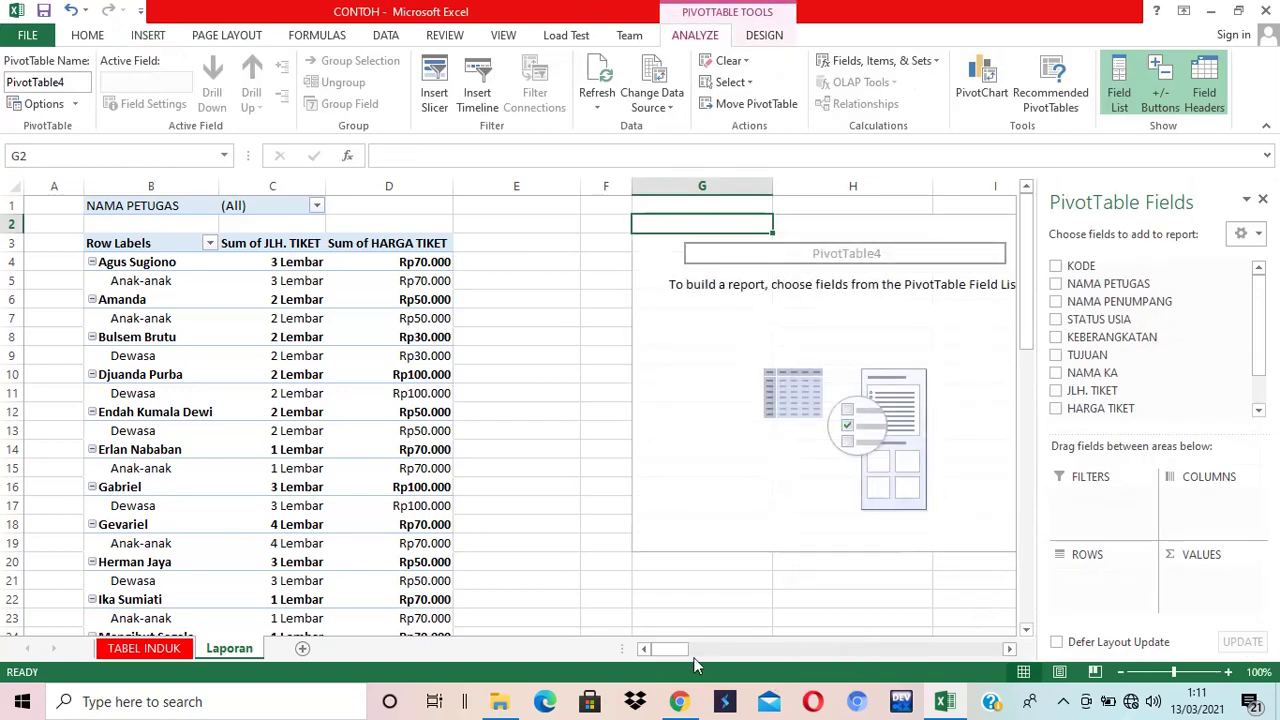
Add NAMA PETUGAS, NAMA PENUMPANG and TUJUAN as rows and TOTAL as values in the new PivotTable
left_click_drag(667, 660, 684, 650)
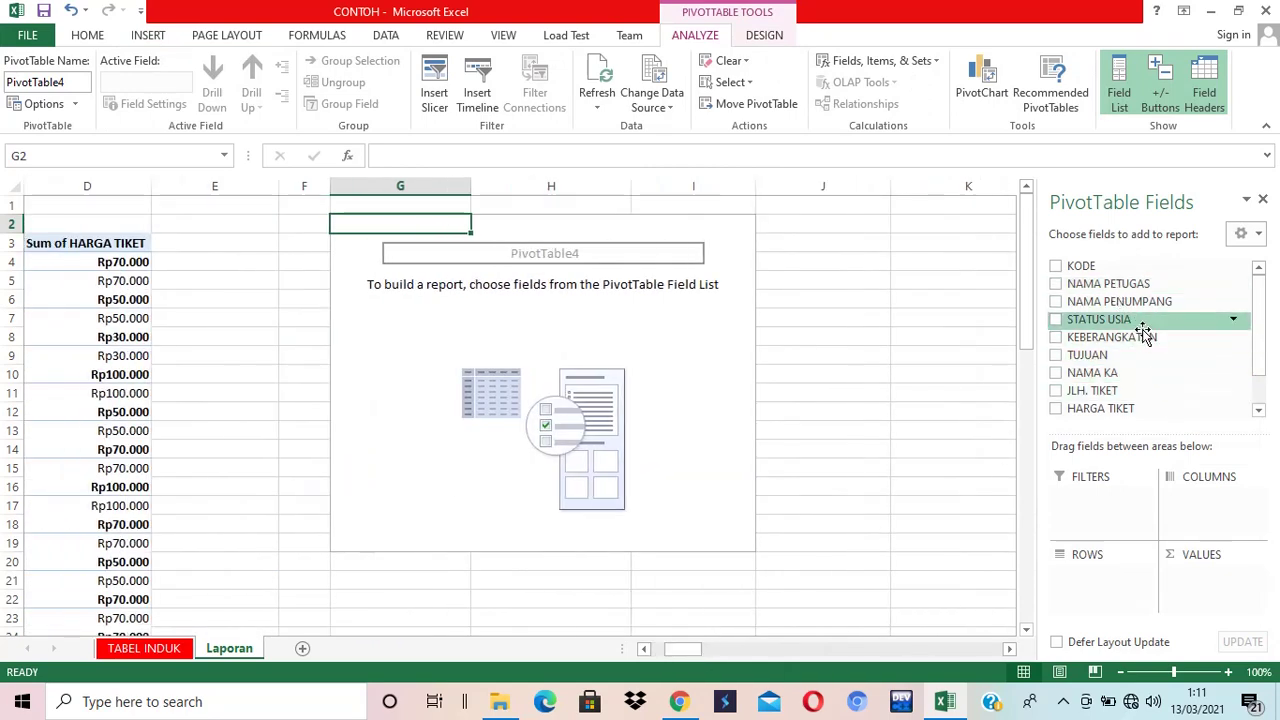
left_click(1056, 285)
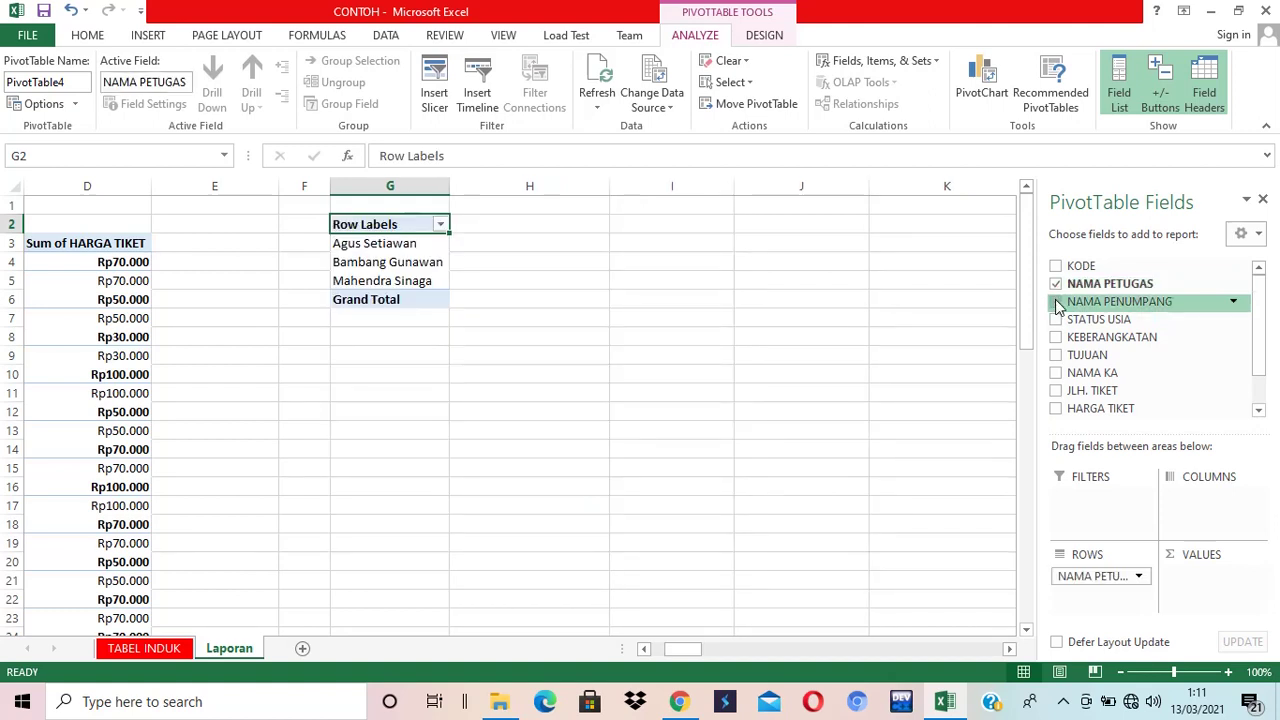
left_click(1056, 302)
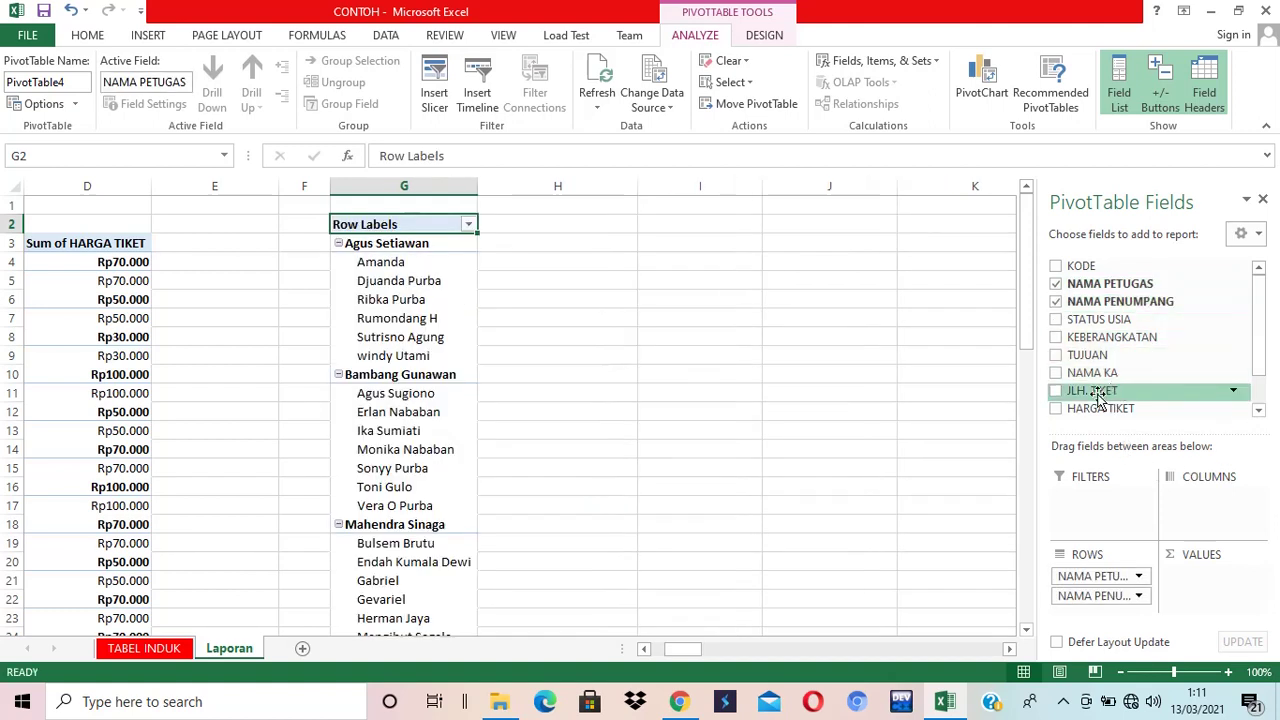
left_click(1058, 362)
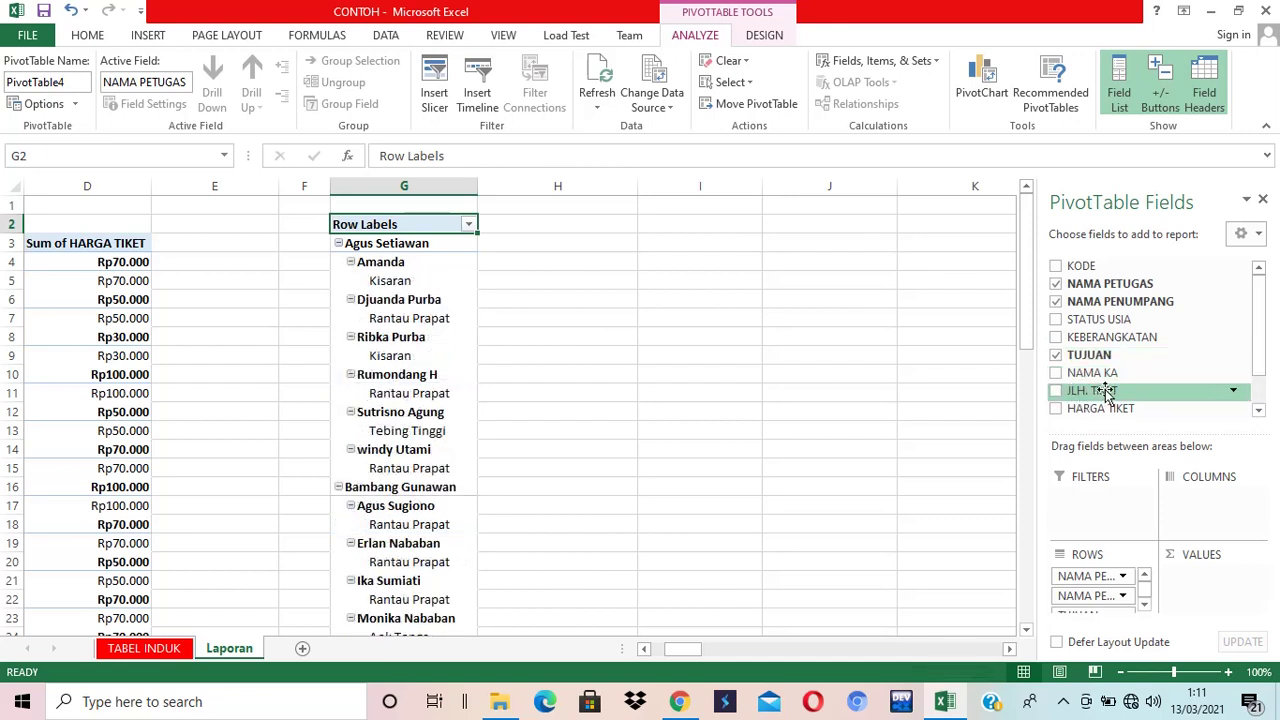
left_click_drag(1265, 363, 1260, 386)
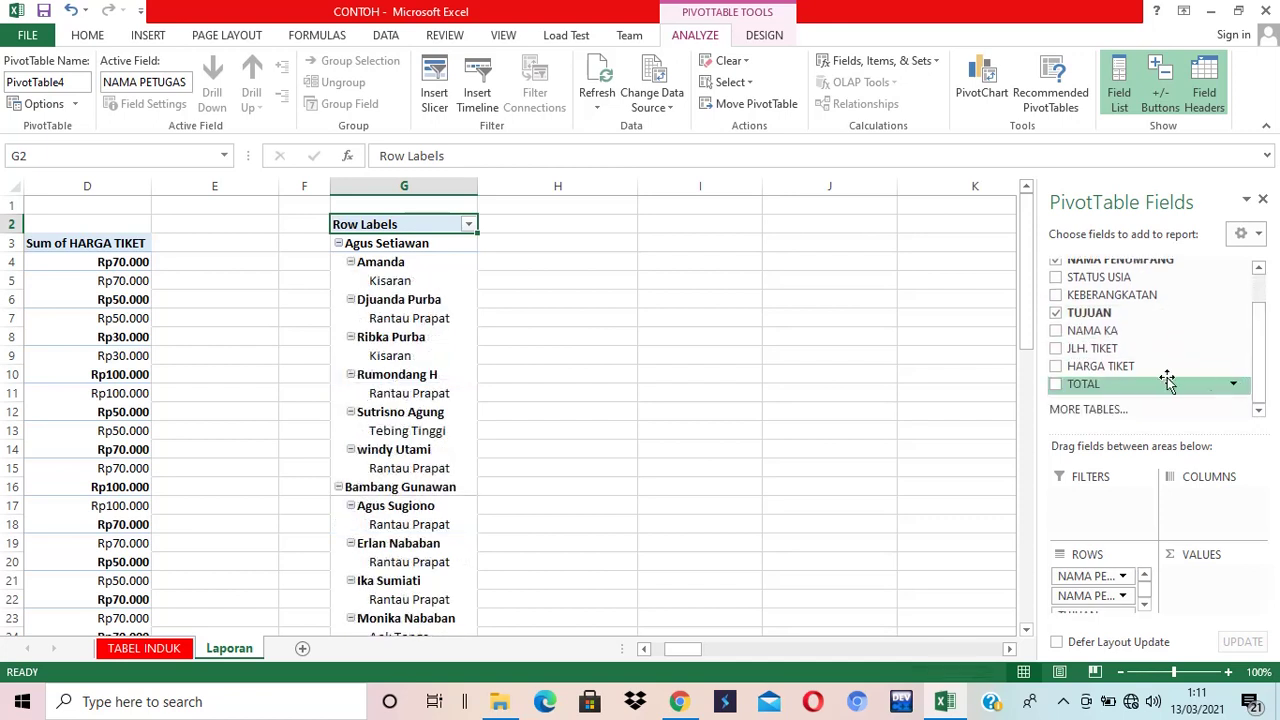
left_click(1056, 384)
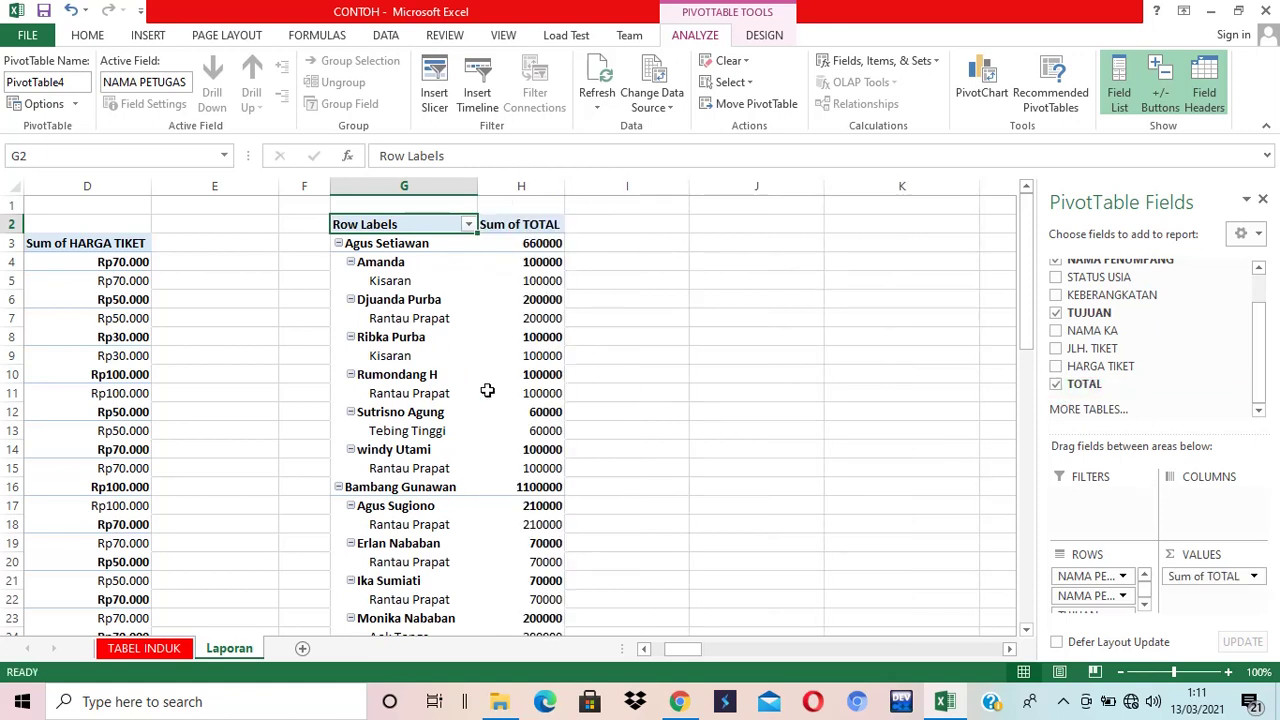
Format the second PivotTable's Sum of TOTAL column, H2:H46, as Accounting with the Rp symbol and 0 decimal places
mouse_move(552, 337)
scroll(588, 349, "down", 4)
scroll(592, 244, "down", 5)
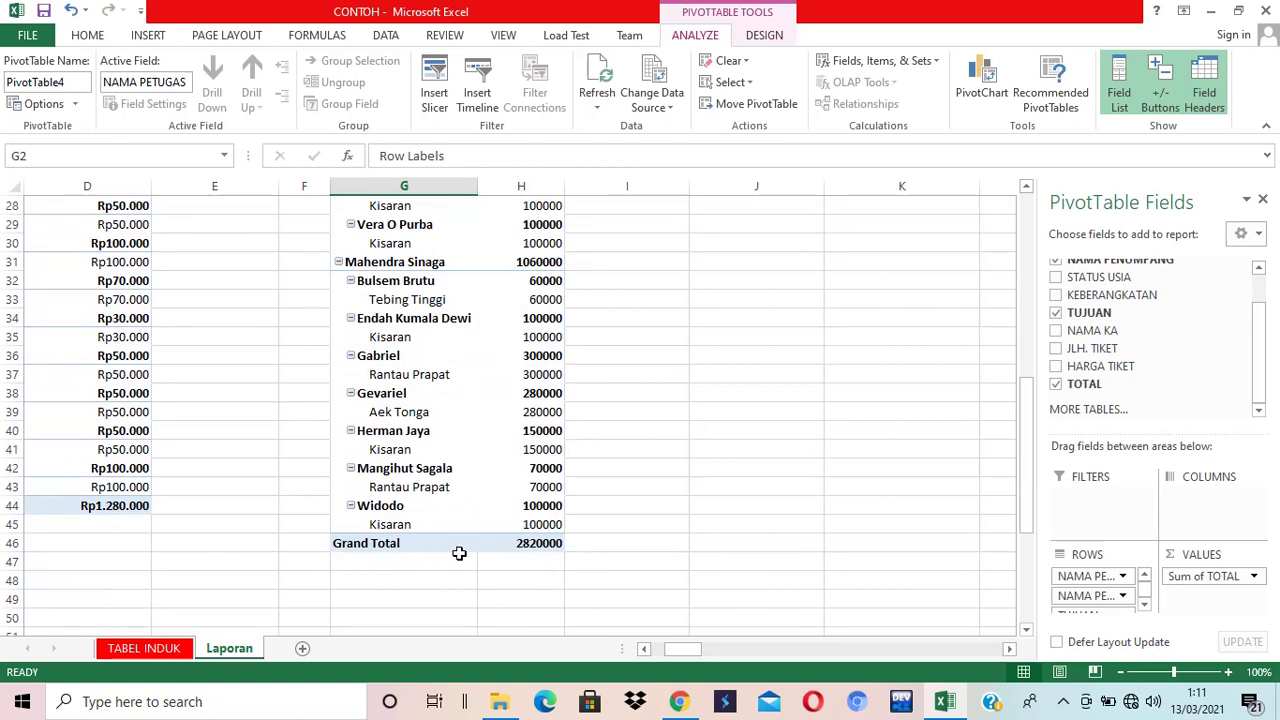
scroll(574, 534, "up", 9)
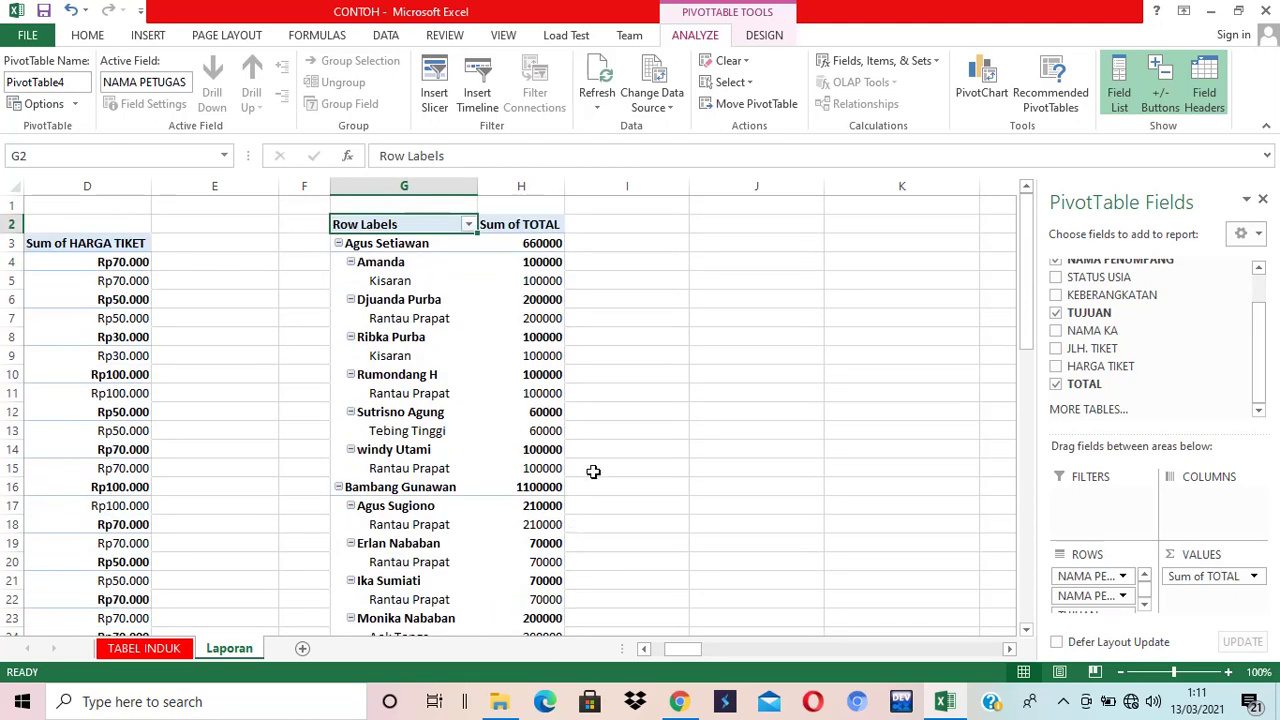
left_click_drag(530, 226, 499, 604)
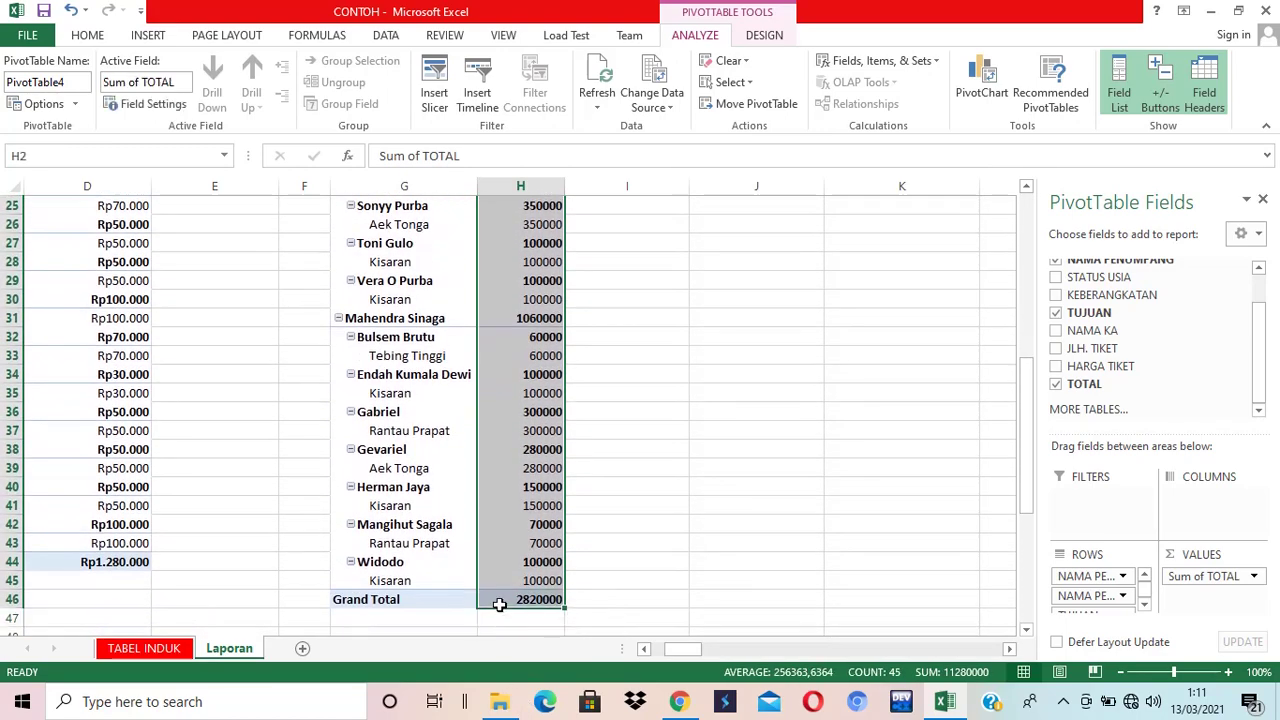
key("ctrl+1")
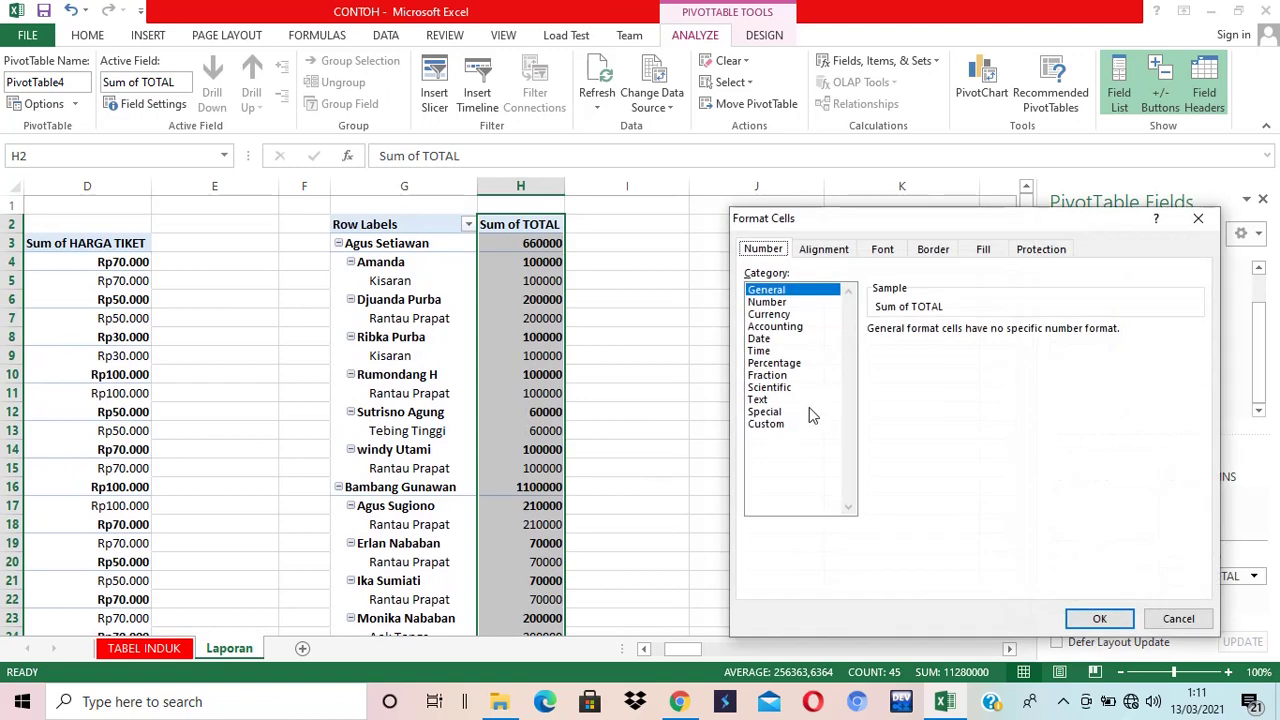
left_click(765, 327)
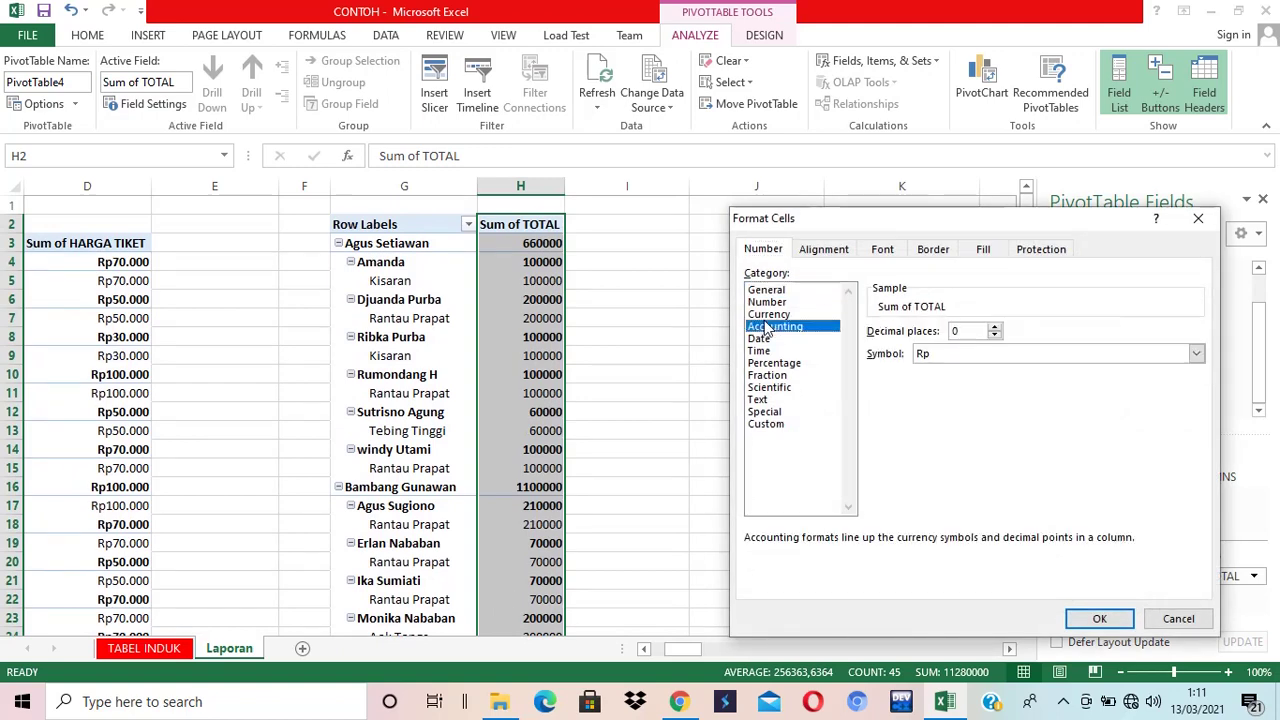
left_click(1099, 618)
left_click(654, 392)
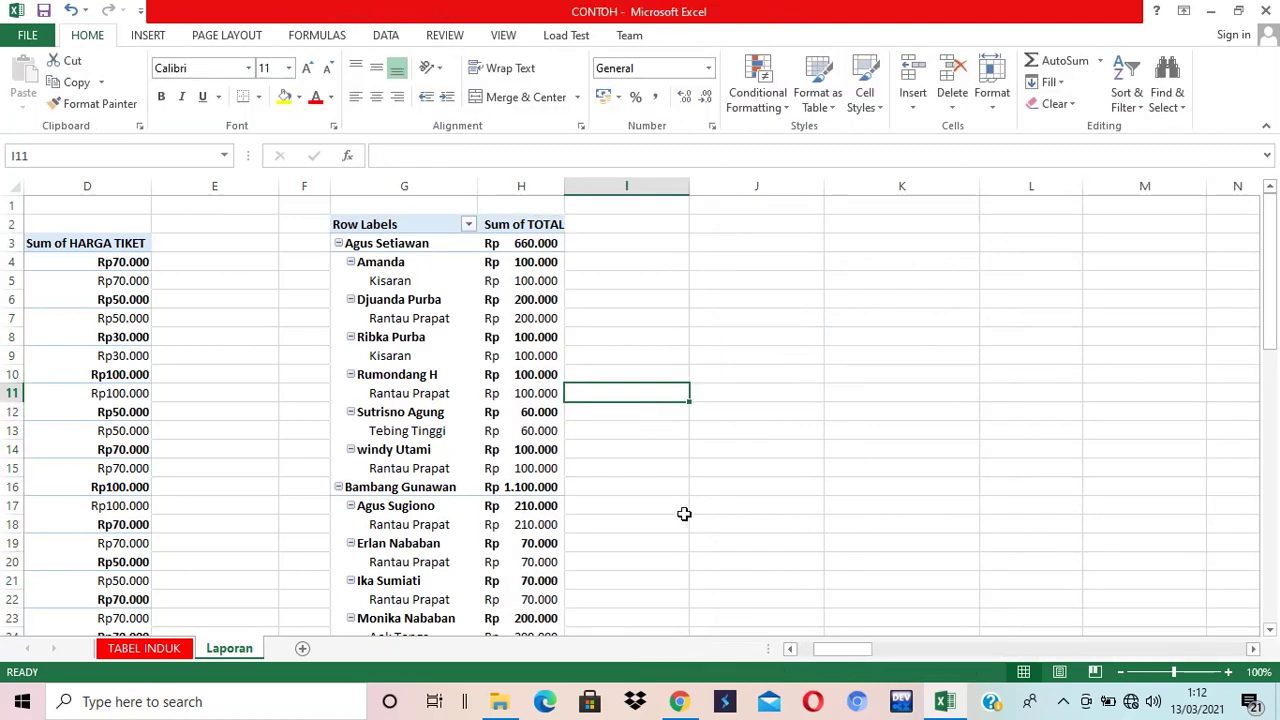
scroll(538, 440, "down", 8)
scroll(535, 455, "up", 8)
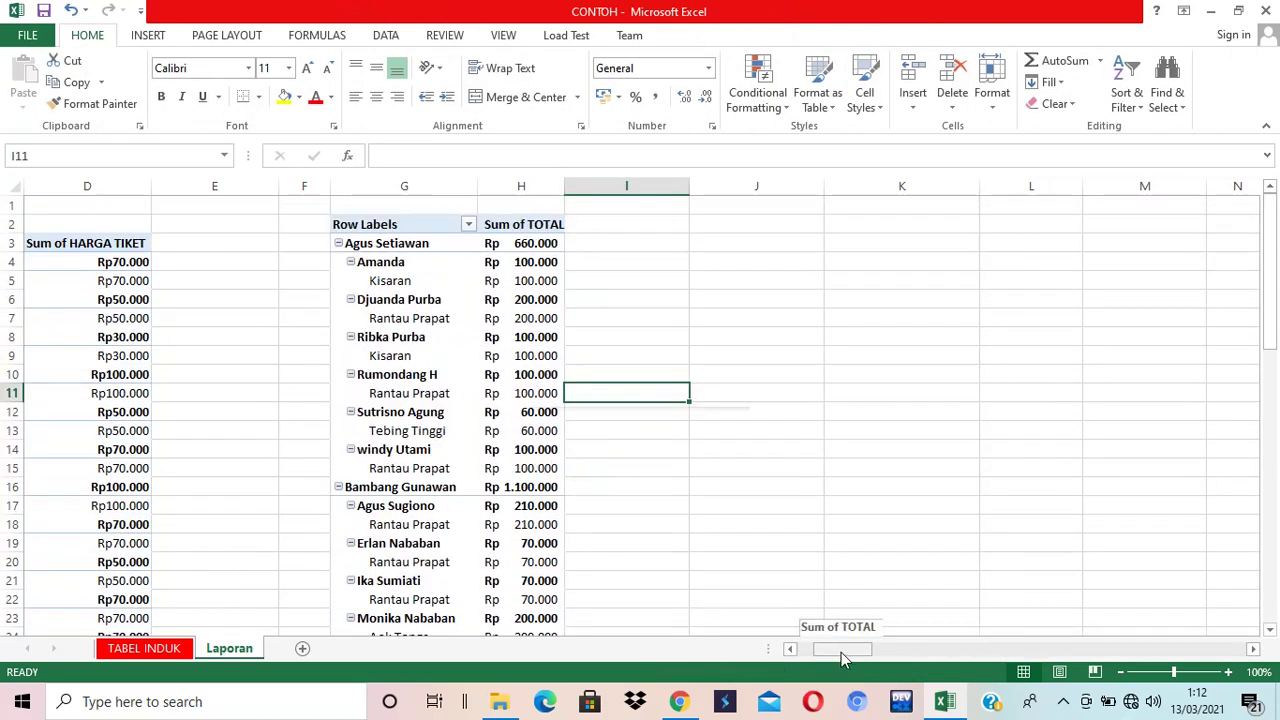
Move NAMA PETUGAS from the row fields to the report filter of the second PivotTable
left_click_drag(841, 652, 815, 655)
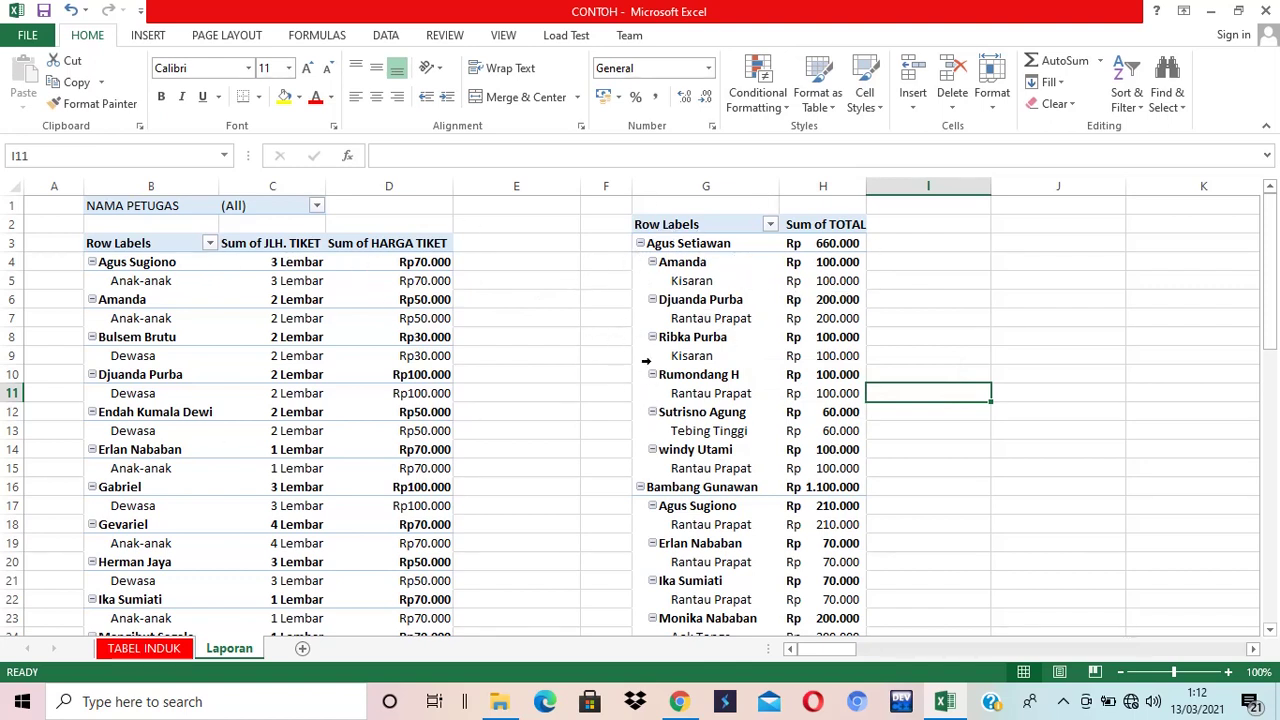
left_click(705, 224)
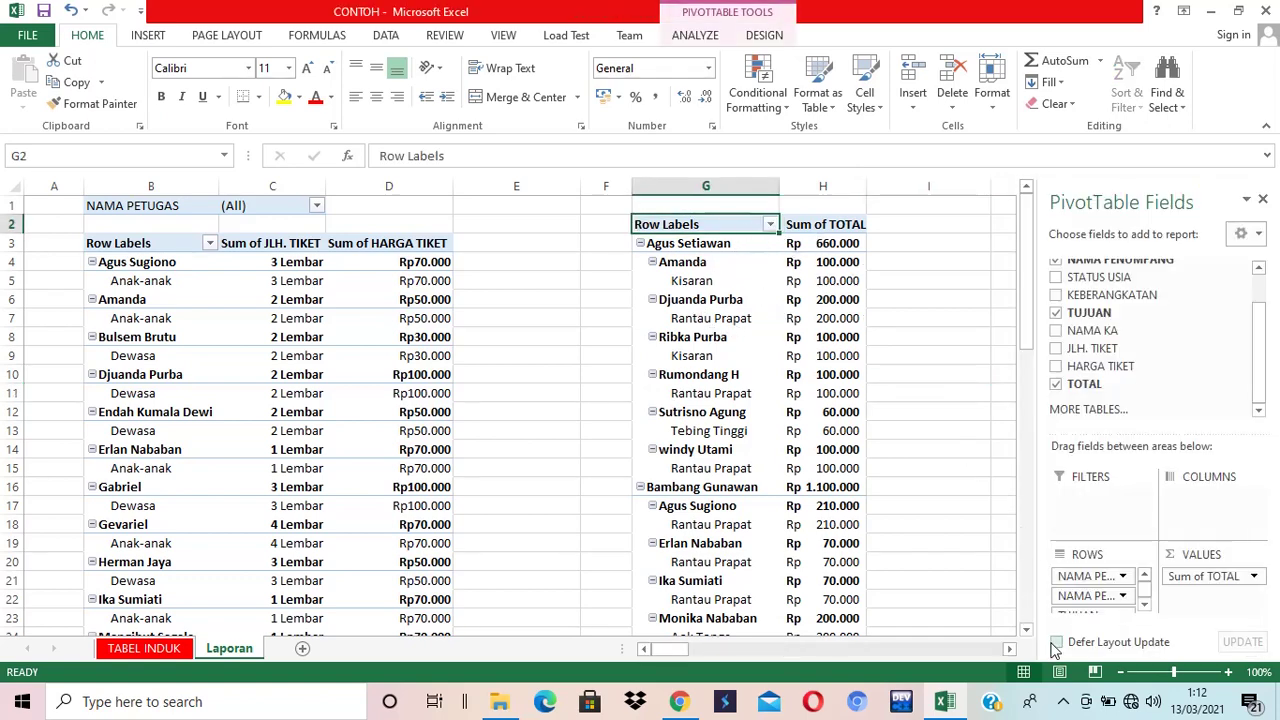
left_click(1088, 577)
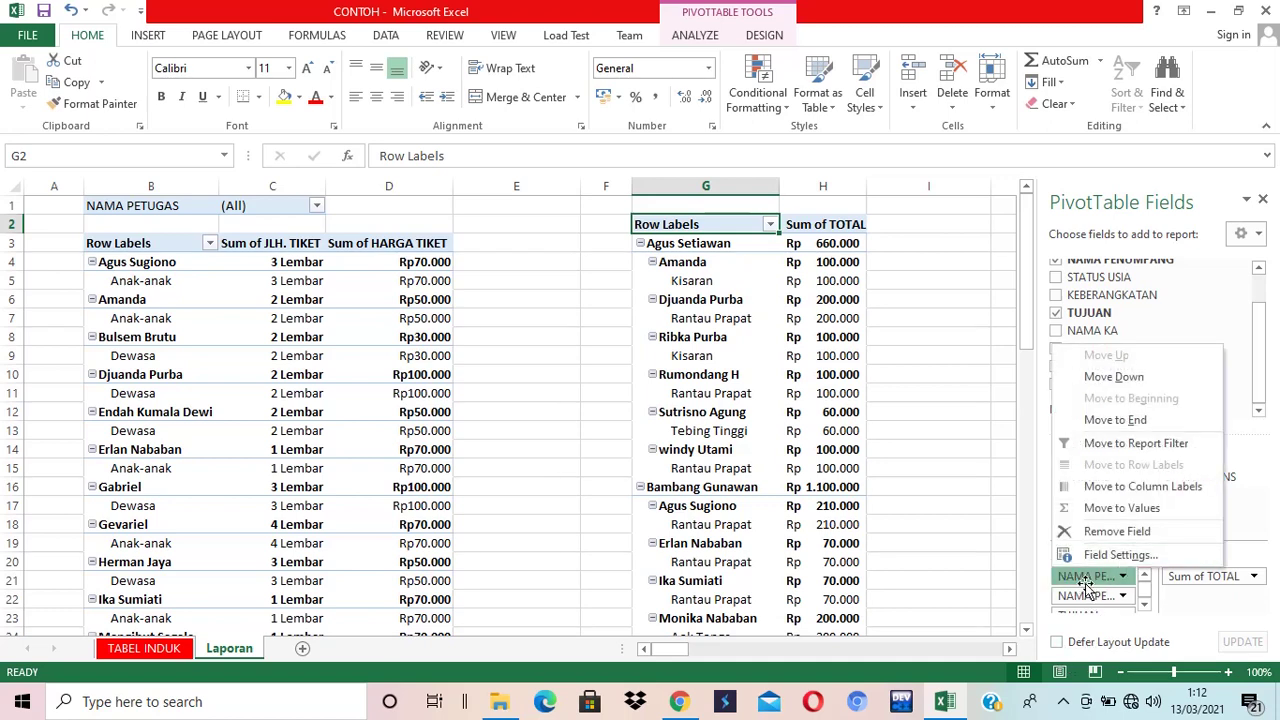
left_click(1088, 580)
left_click_drag(1080, 580, 1088, 506)
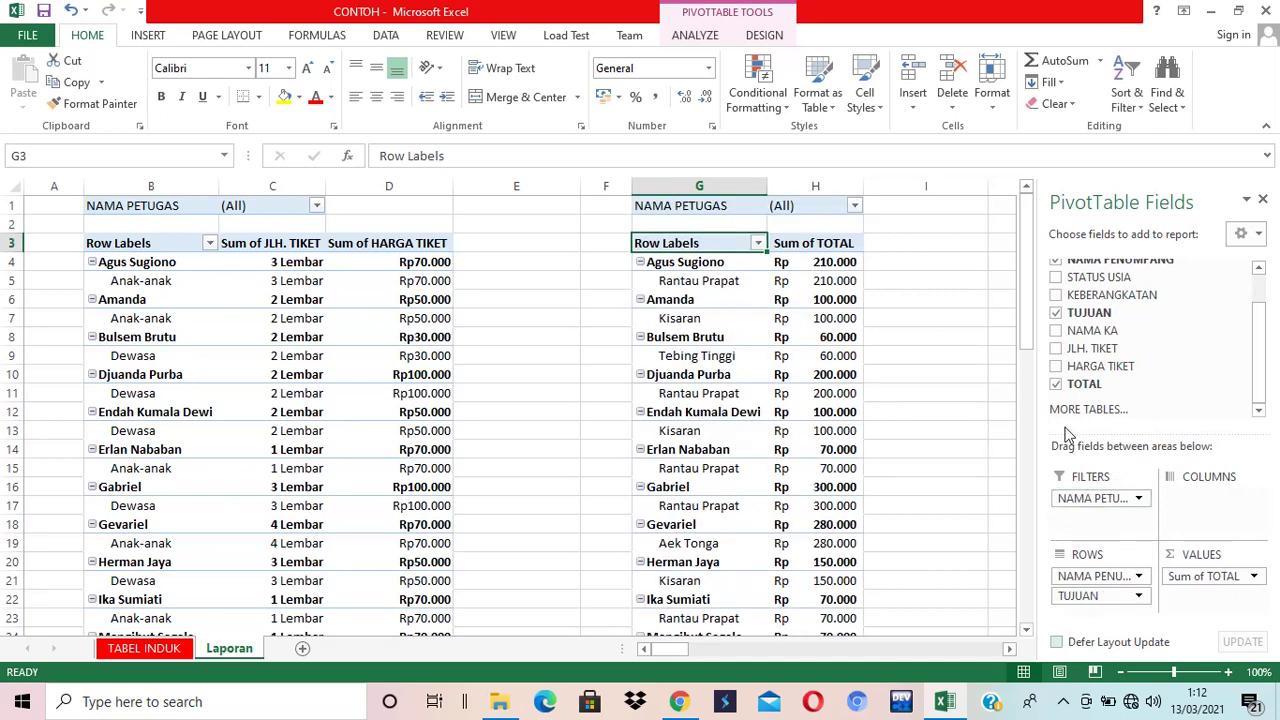
left_click(870, 277)
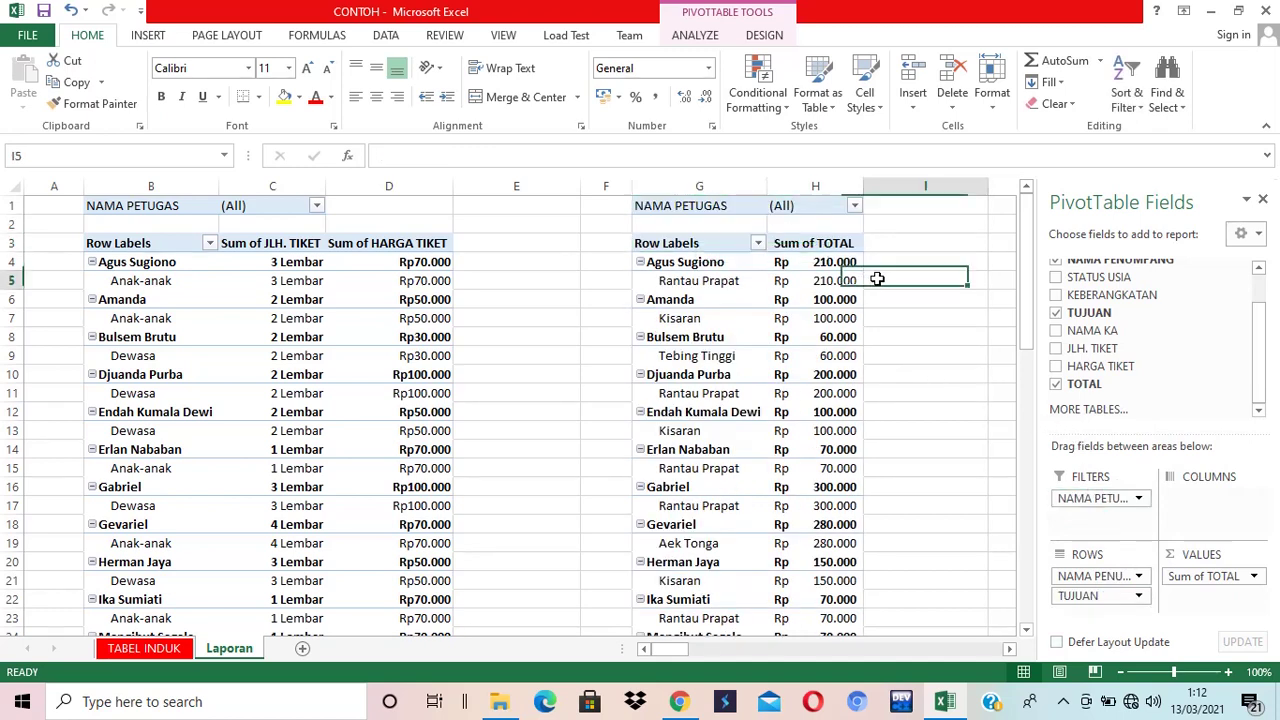
Filter the second PivotTable by NAMA PETUGAS to only the first officer listed, with multiple item selection enabled
left_click(854, 207)
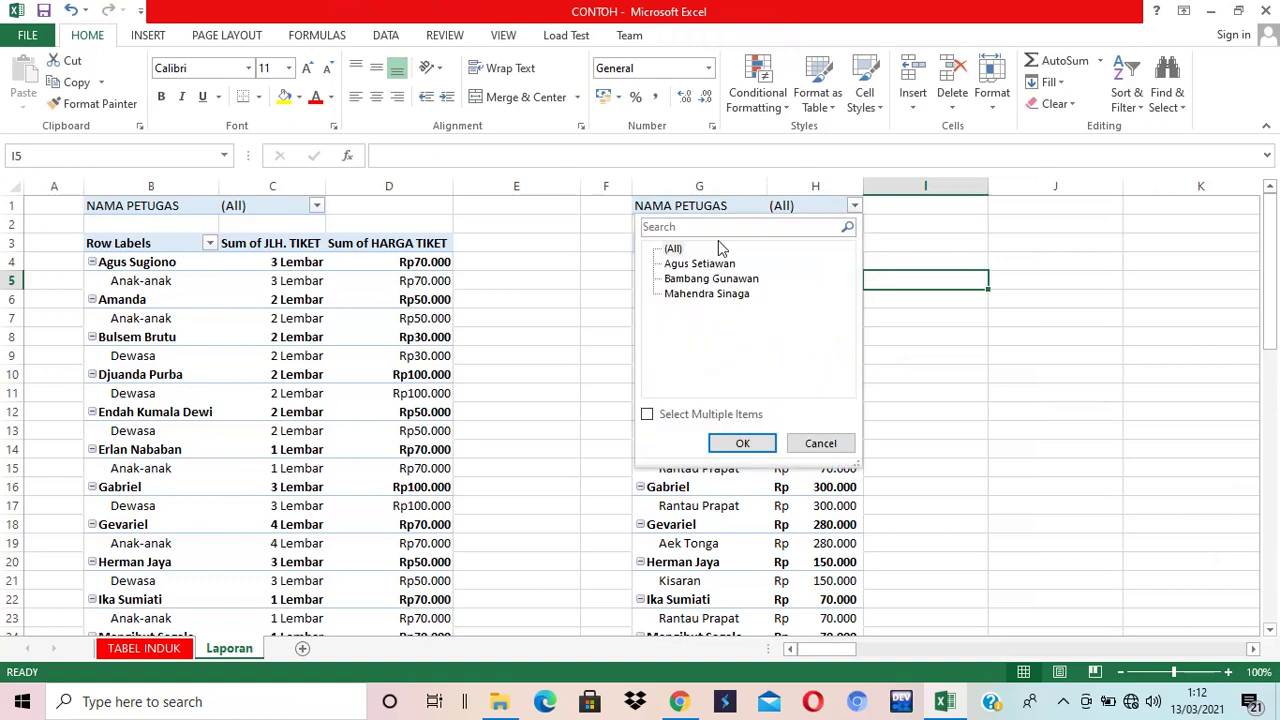
left_click(678, 266)
left_click(704, 416)
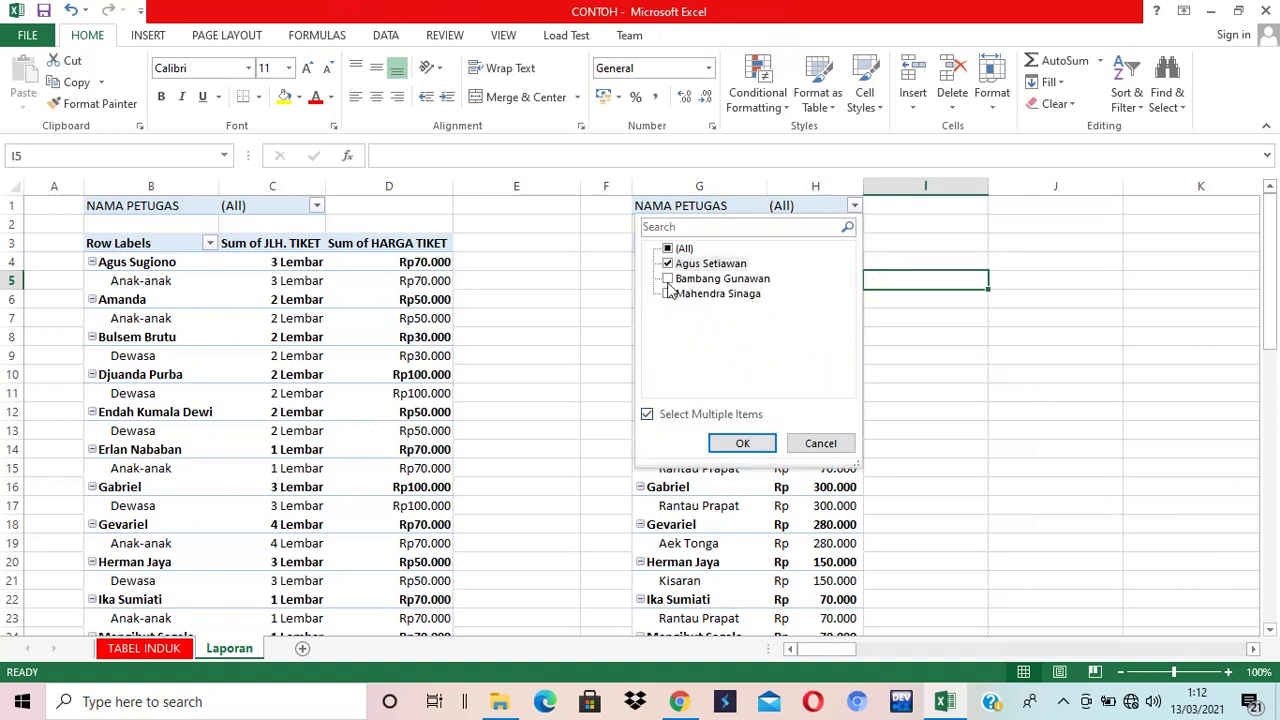
left_click(742, 443)
left_click(892, 355)
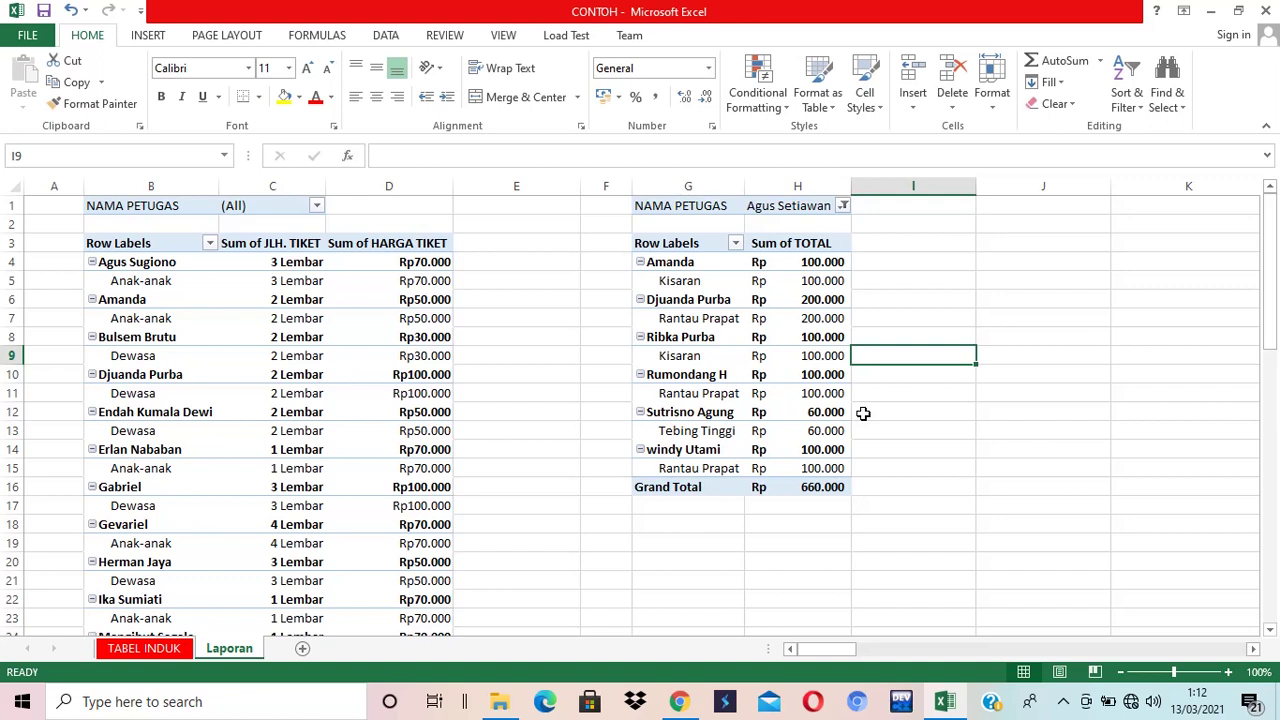
Reset the second PivotTable's NAMA PETUGAS filter to include all officers
left_click(843, 206)
left_click(654, 249)
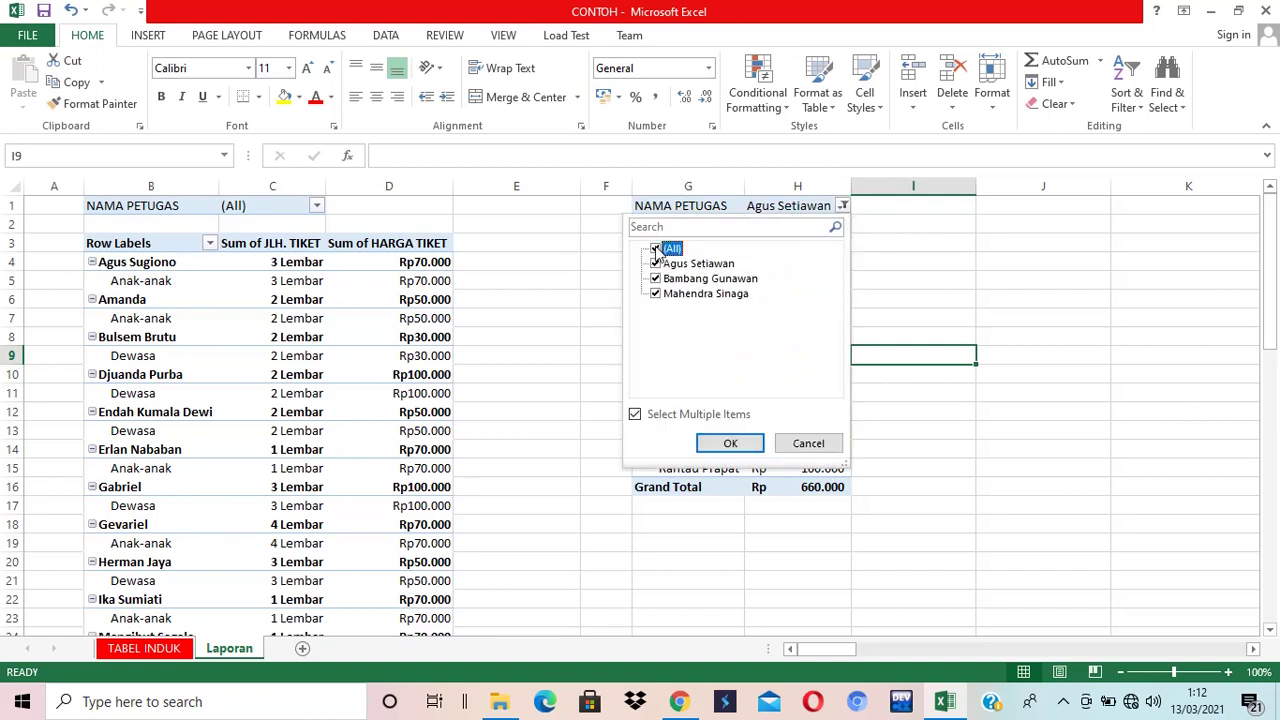
left_click(730, 443)
left_click(948, 436)
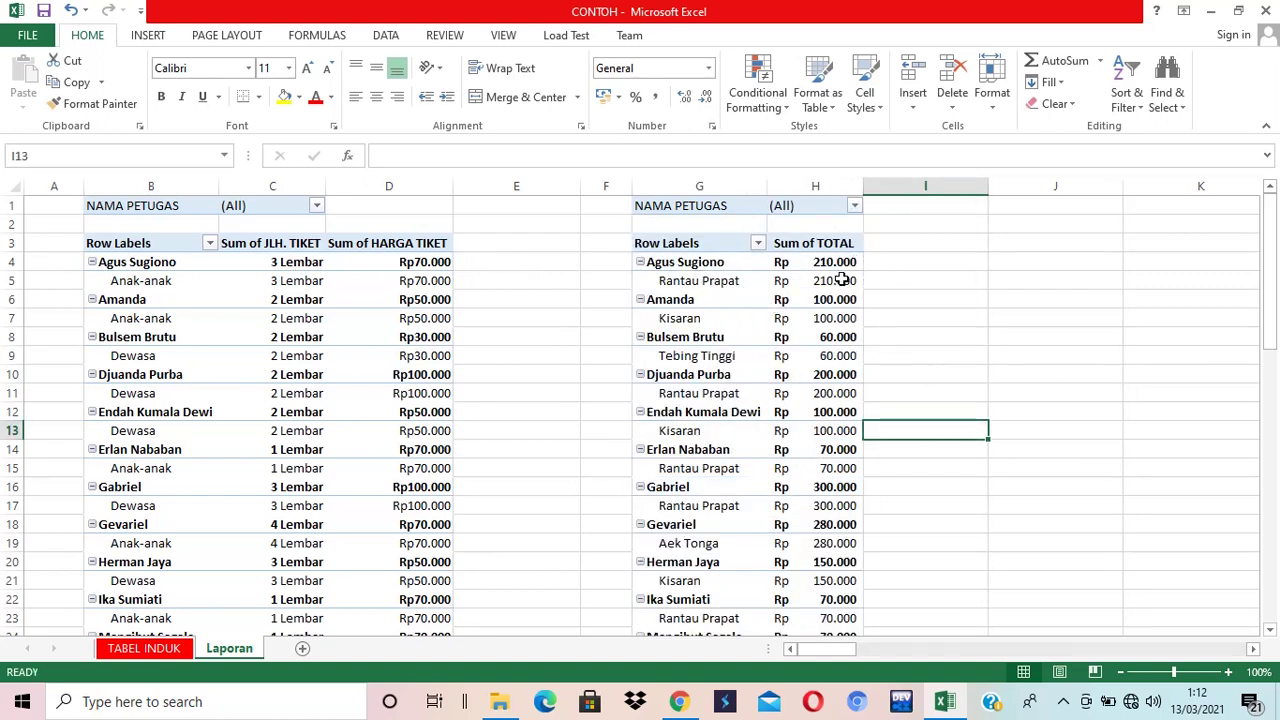
mouse_move(841, 279)
left_click(303, 173)
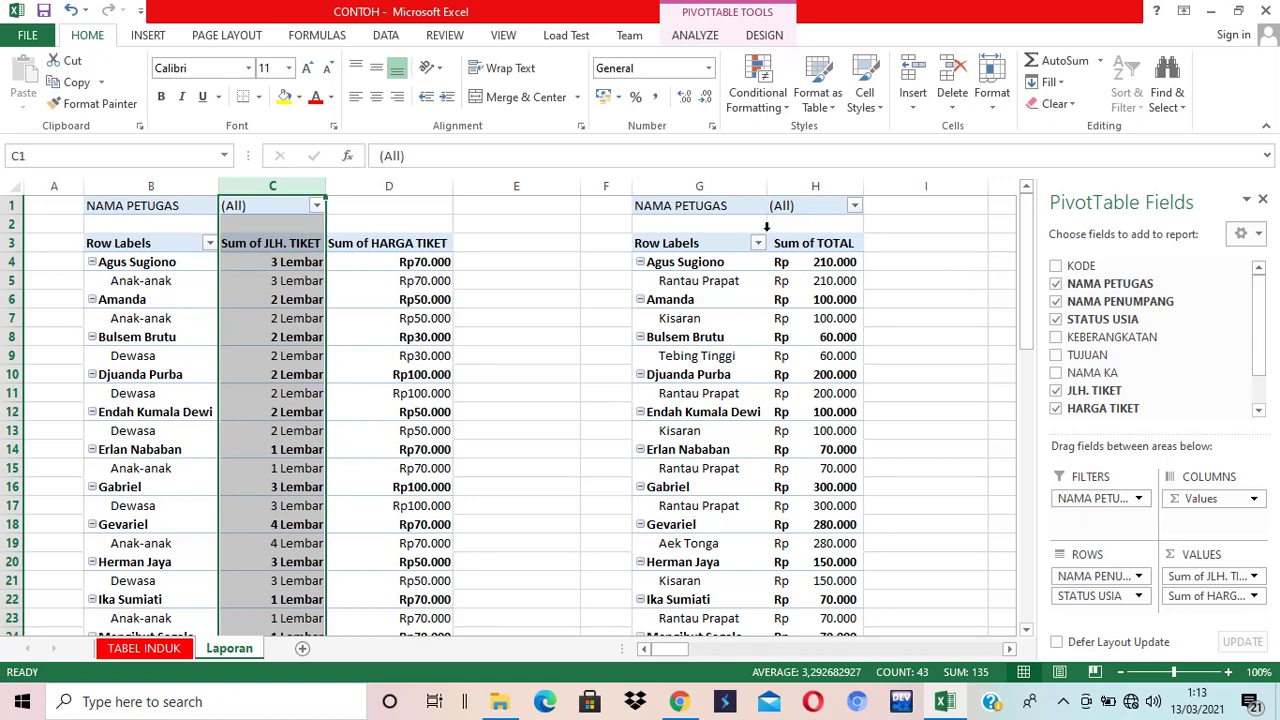
left_click(807, 180)
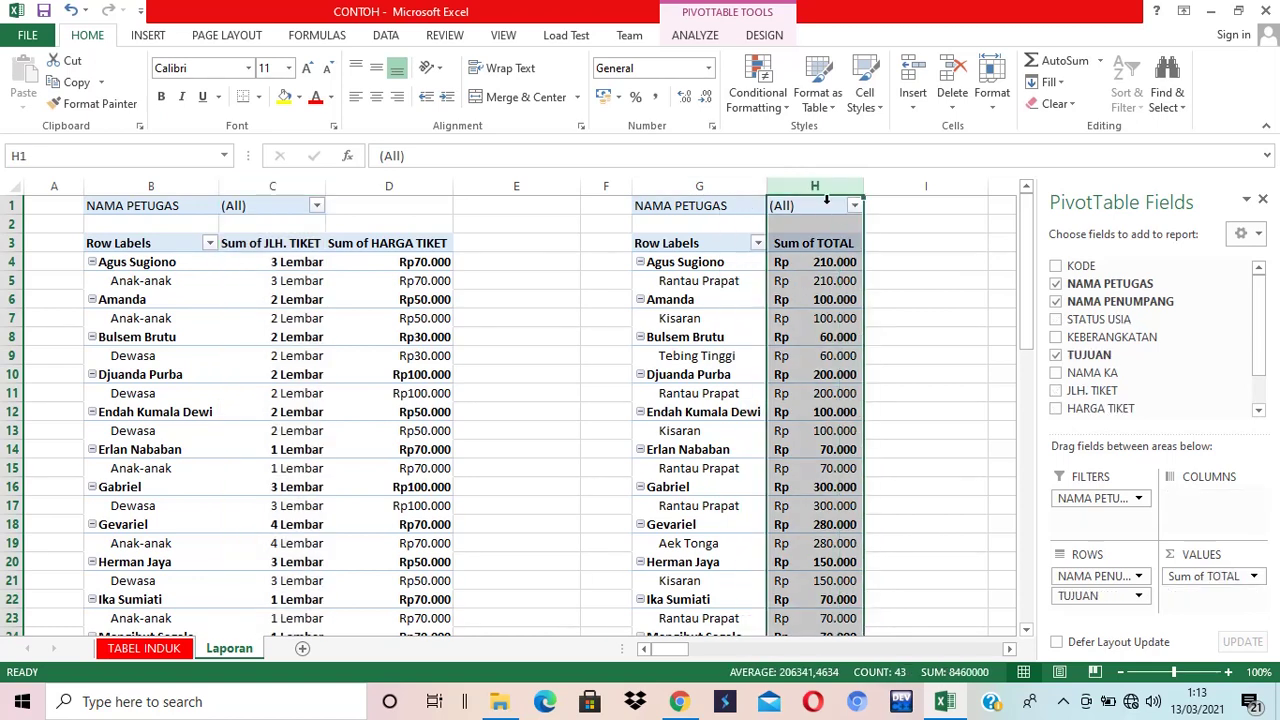
left_click(920, 378)
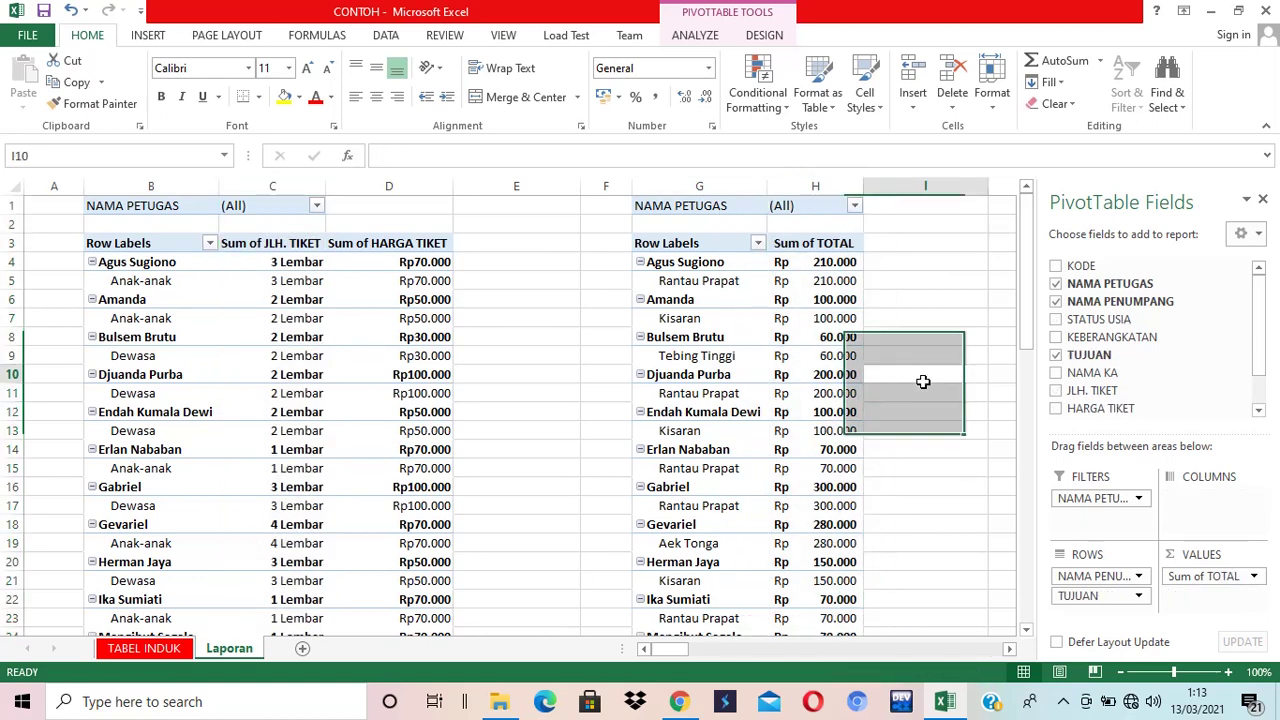